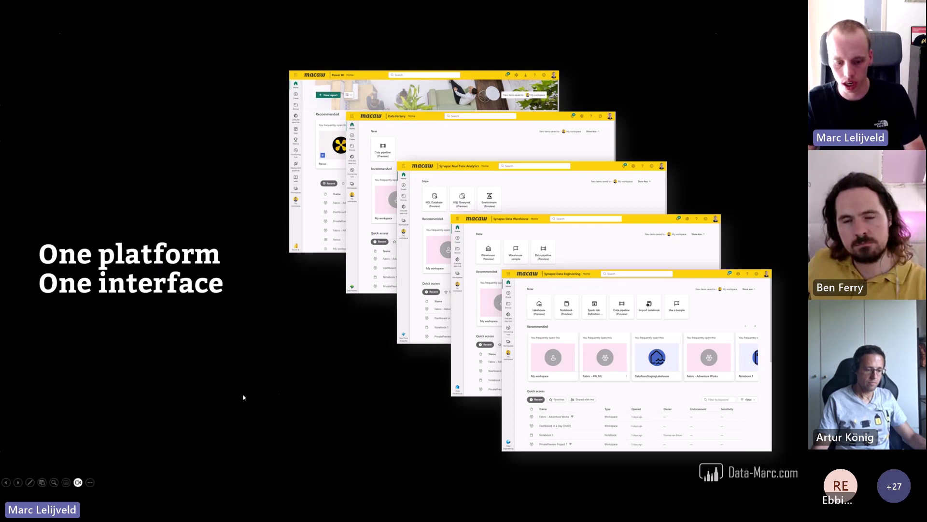
pyautogui.click(347, 372)
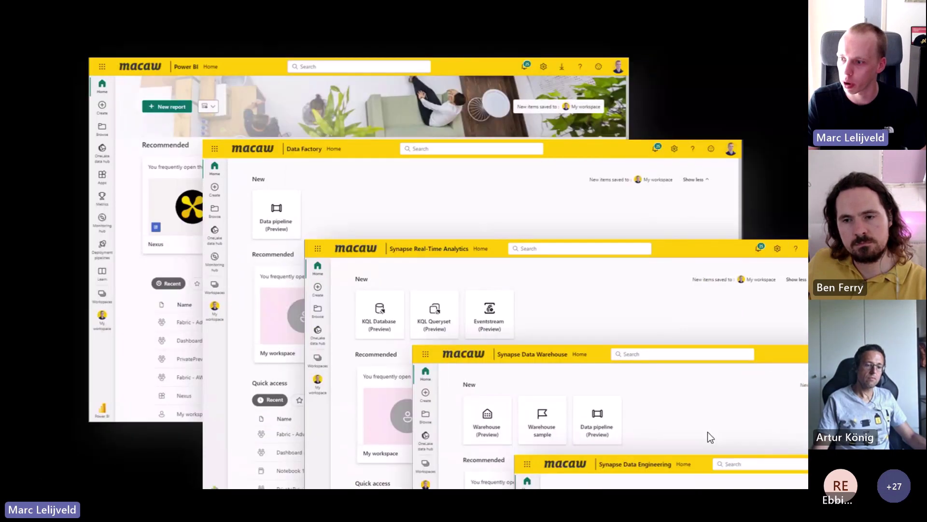
pyautogui.click(708, 432)
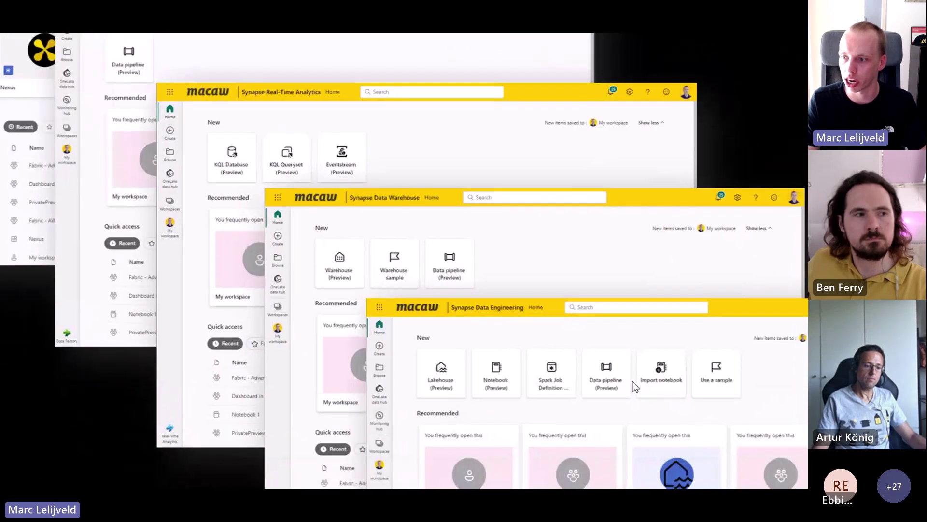
pyautogui.click(610, 429)
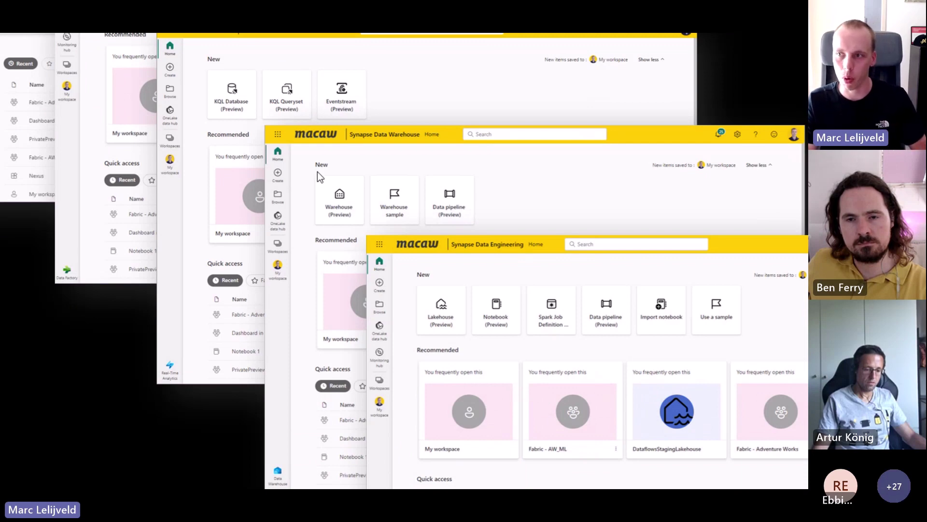
pyautogui.press('Right')
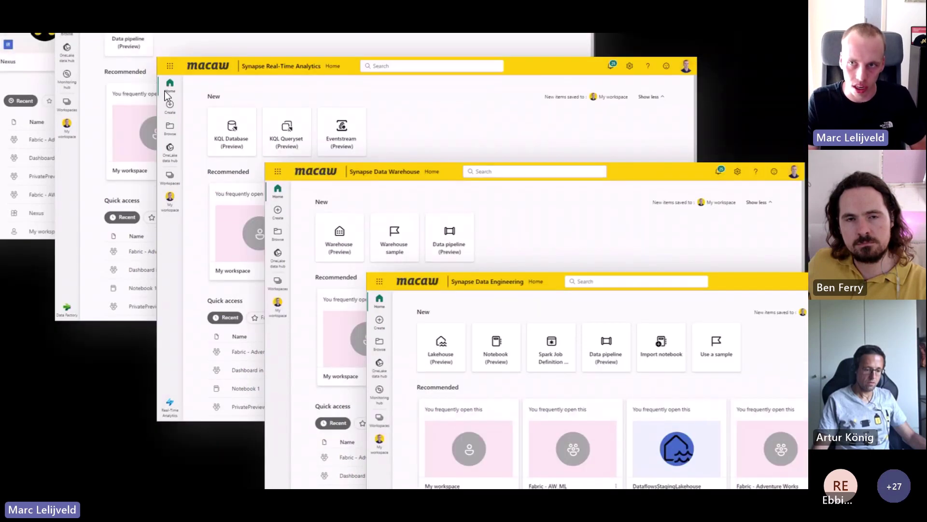
pyautogui.press('Right')
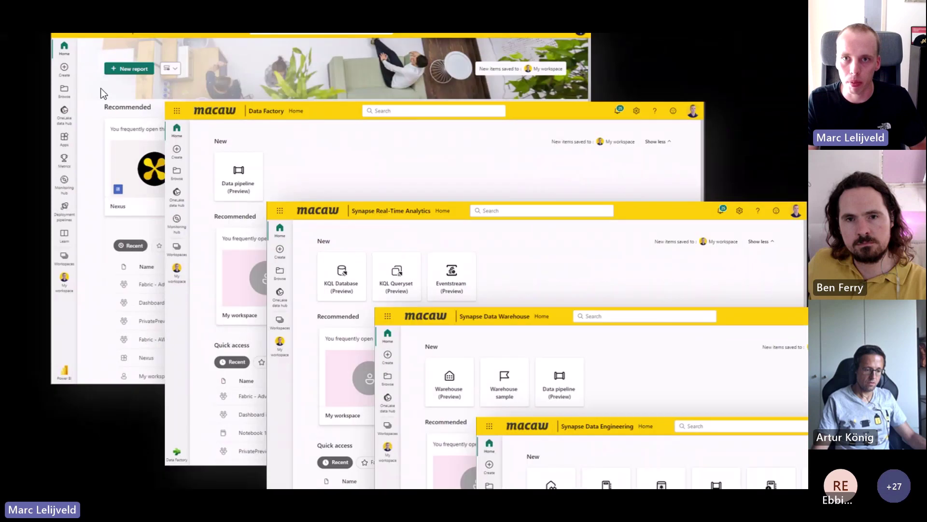
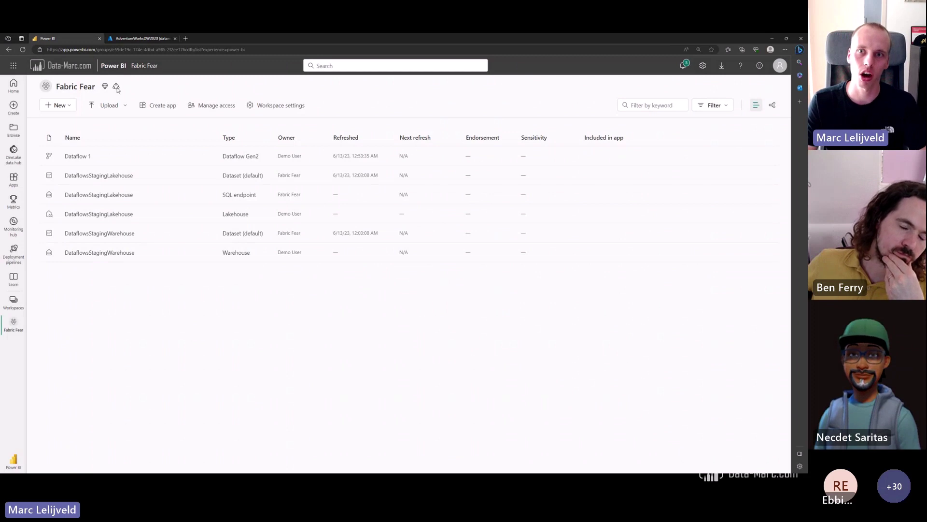
# - Open the settings of the Demos domain in the admin portal
pyautogui.moveTo(117, 88)
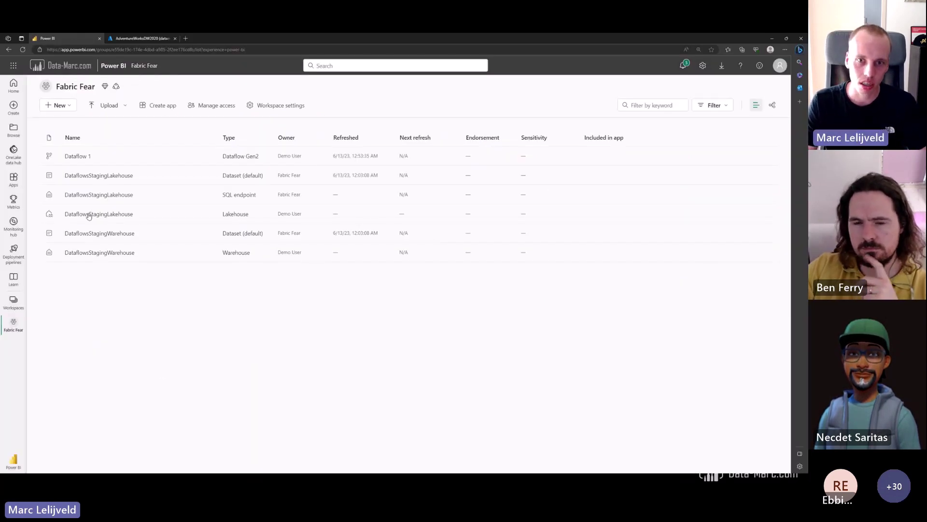
pyautogui.click(704, 68)
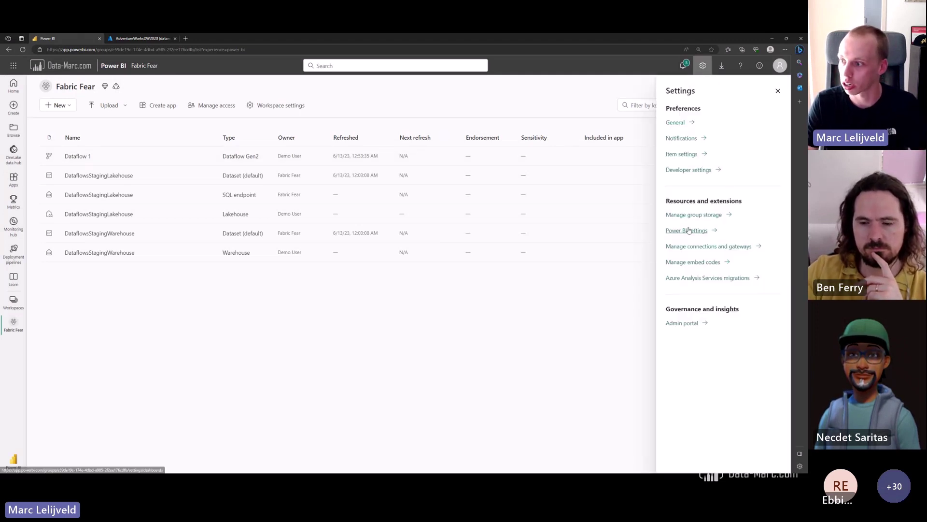
pyautogui.click(686, 322)
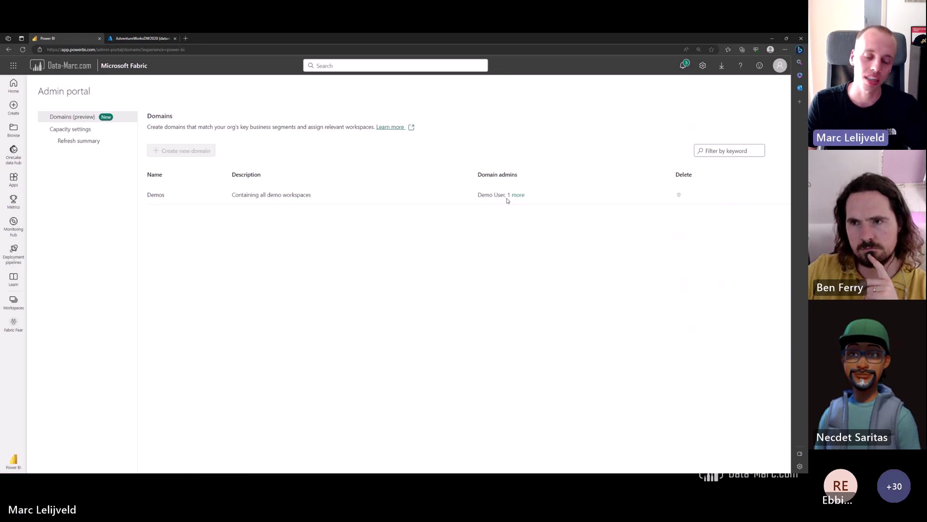
pyautogui.click(156, 195)
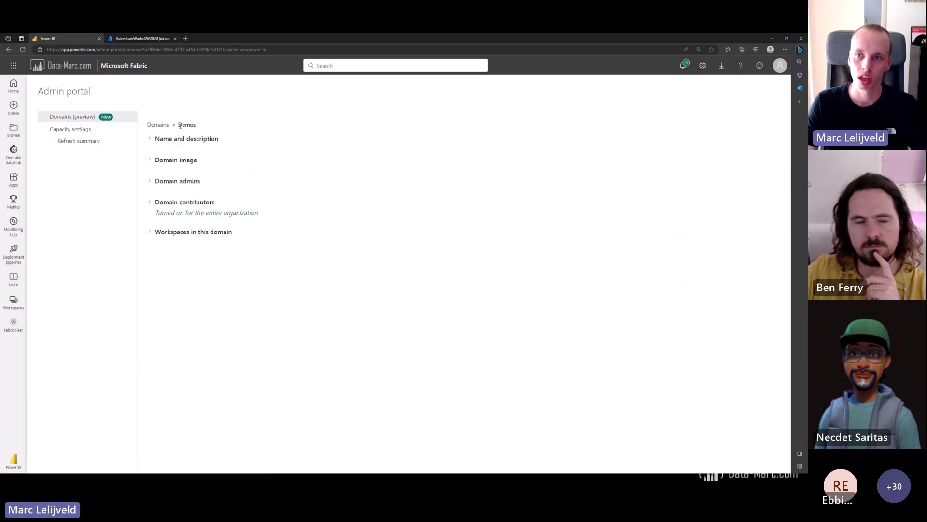
# - Review the name and description of the Demos domain
pyautogui.click(185, 139)
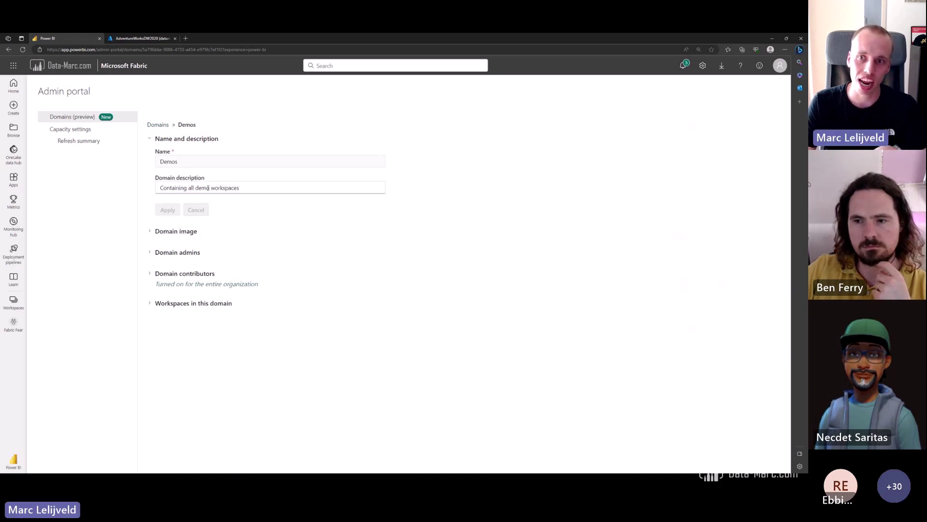
pyautogui.moveTo(161, 187); pyautogui.dragTo(252, 188)
pyautogui.click(251, 189)
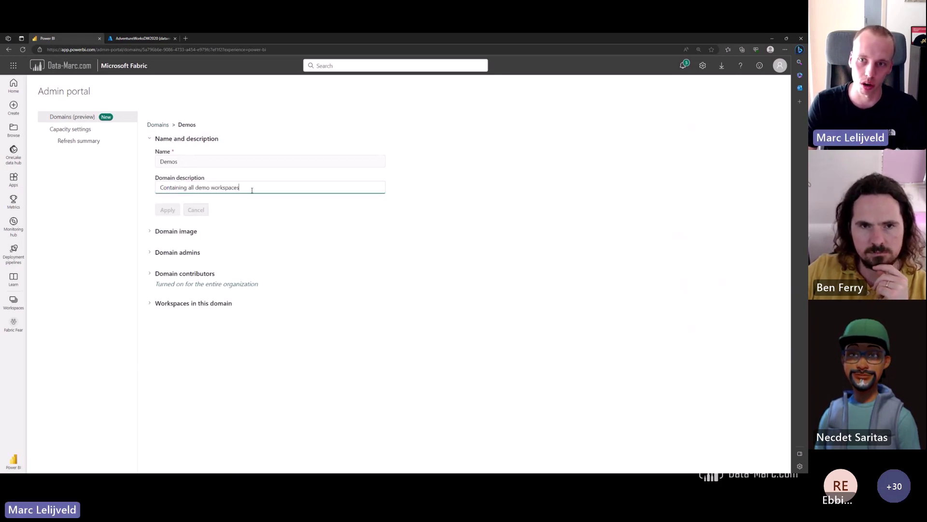
# - Select the plain light blue cover image for the Demos domain and apply it
pyautogui.click(183, 236)
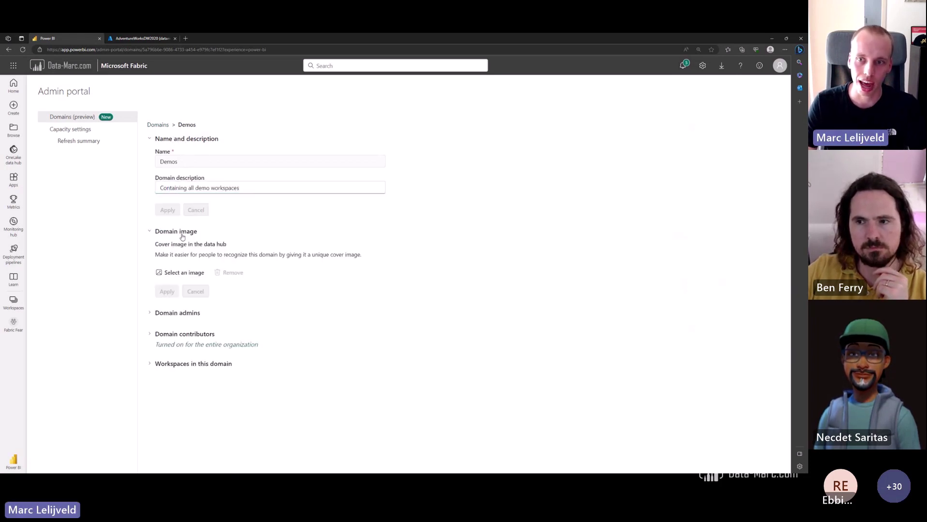
pyautogui.click(184, 274)
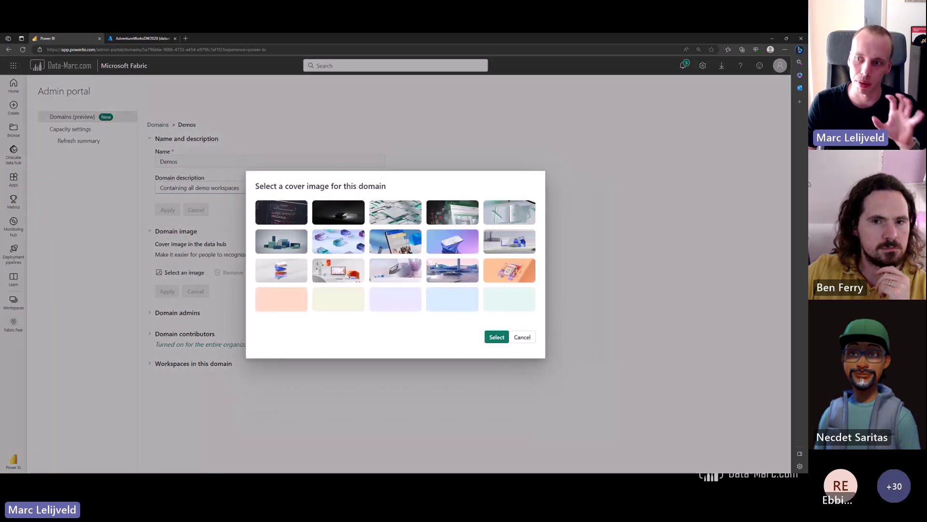
pyautogui.click(448, 302)
pyautogui.click(497, 337)
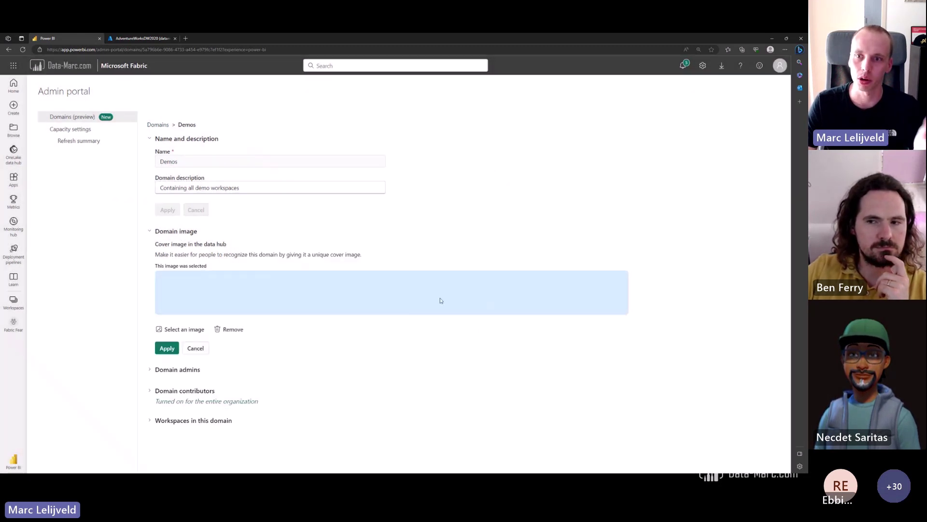
pyautogui.click(167, 348)
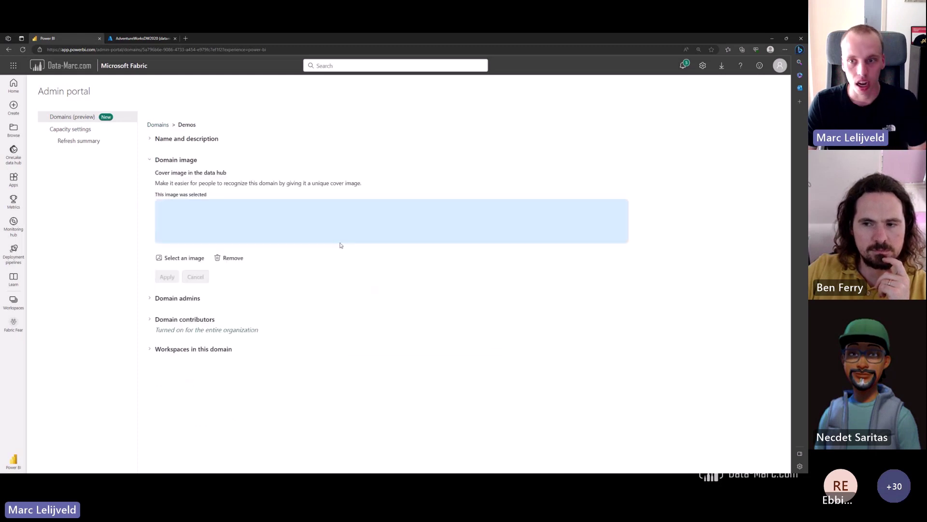
# - Review the domain admins and domain contributors settings of the Demos domain
pyautogui.click(188, 300)
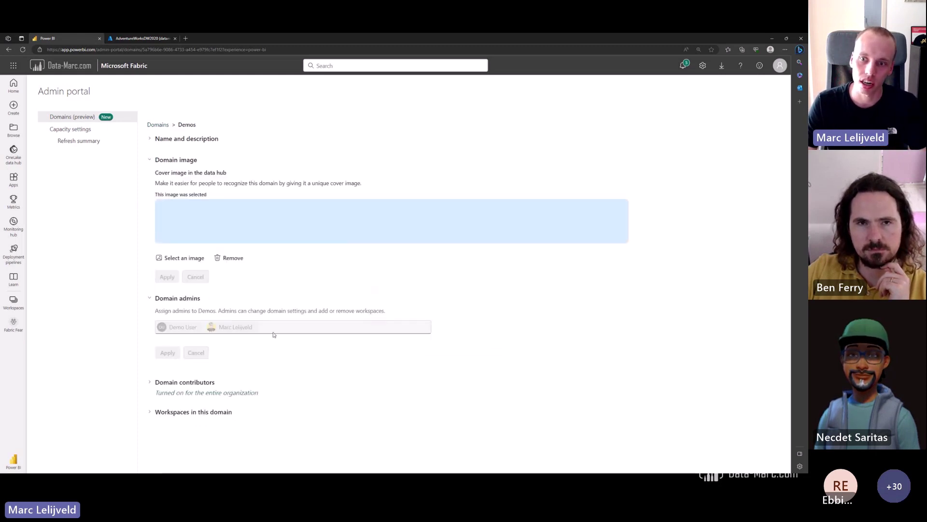
pyautogui.click(243, 384)
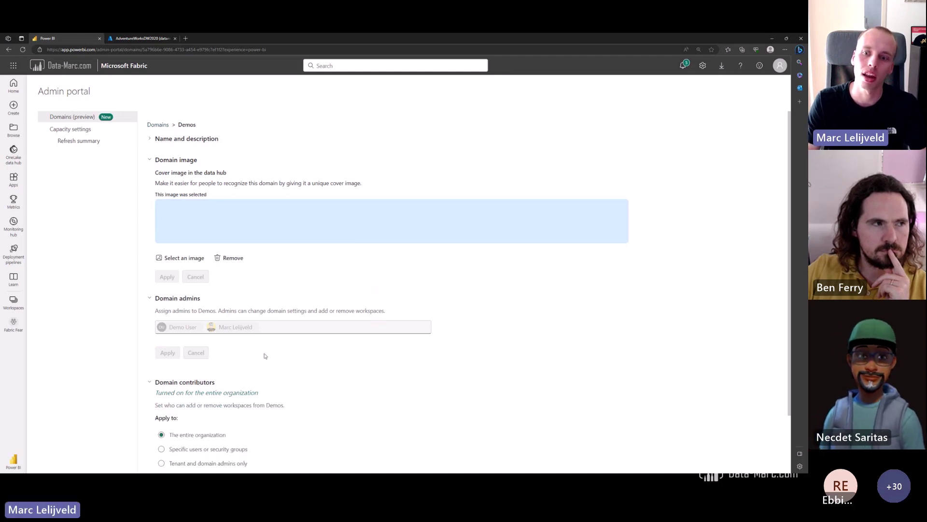
pyautogui.scroll(-1, 265, 356)
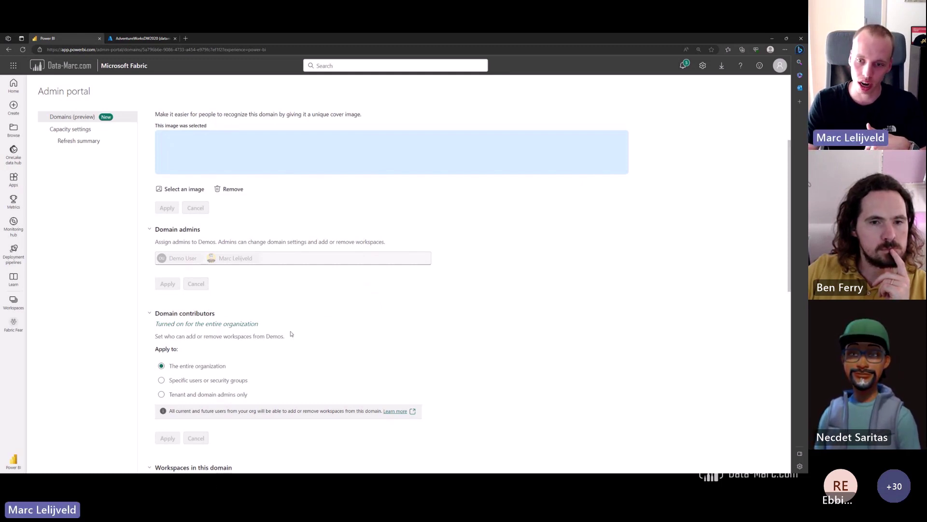
# - Examine the list of workspaces assigned to the Demos domain
pyautogui.click(221, 468)
pyautogui.scroll(-8, 329, 306)
pyautogui.scroll(3, 290, 202)
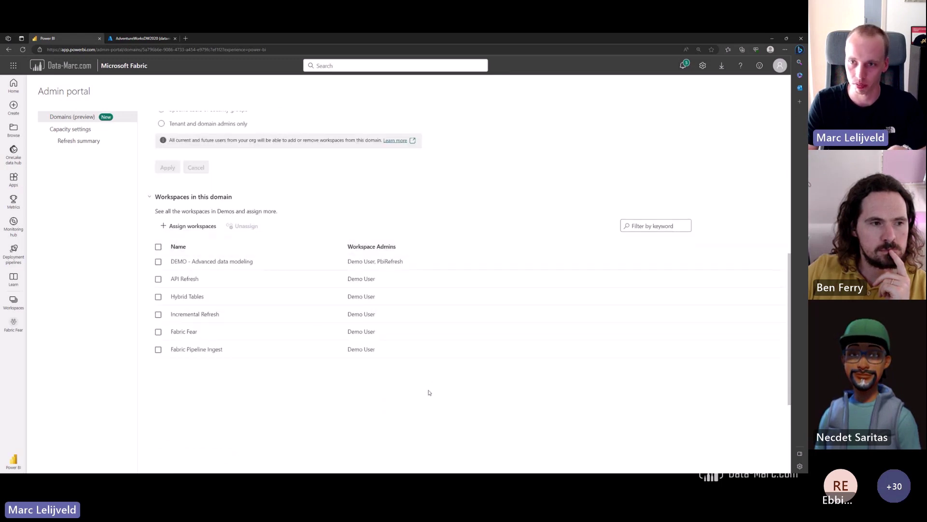
pyautogui.click(364, 196)
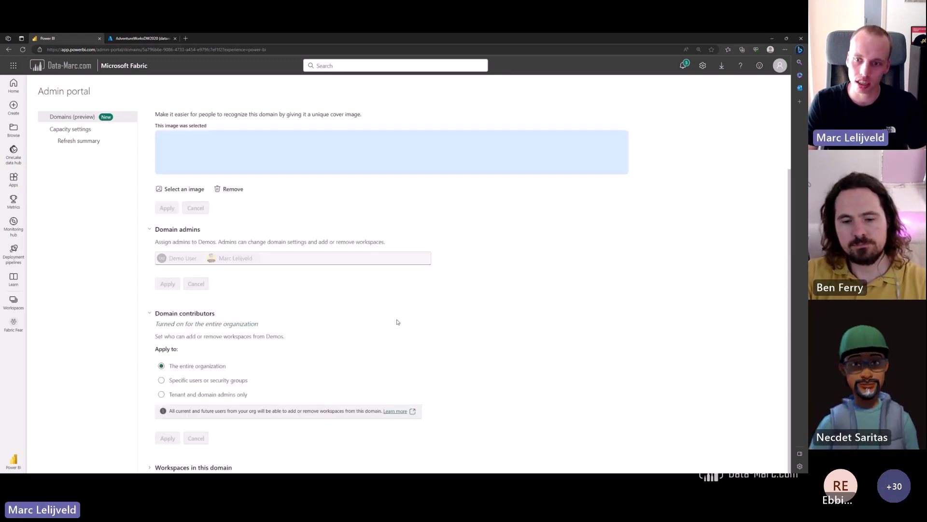
pyautogui.click(222, 467)
pyautogui.scroll(-8, 325, 157)
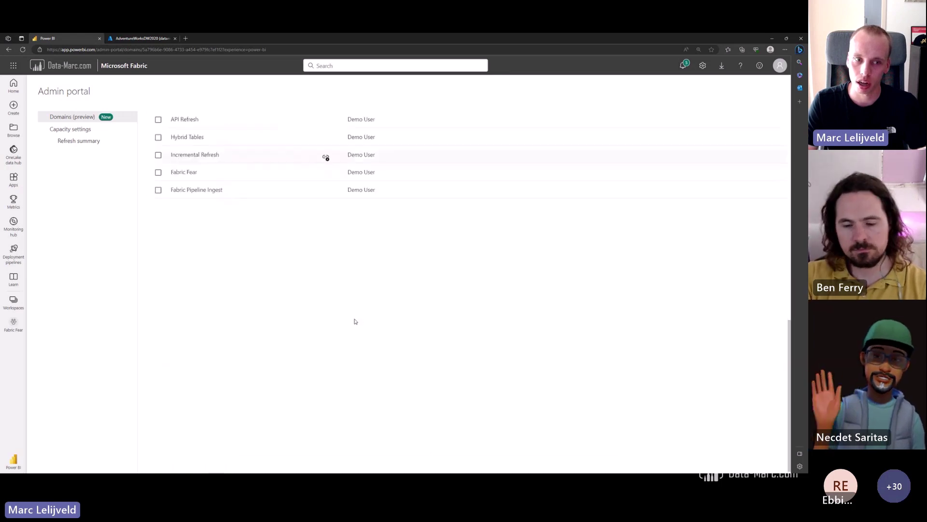
pyautogui.scroll(2, 355, 323)
pyautogui.scroll(1, 355, 323)
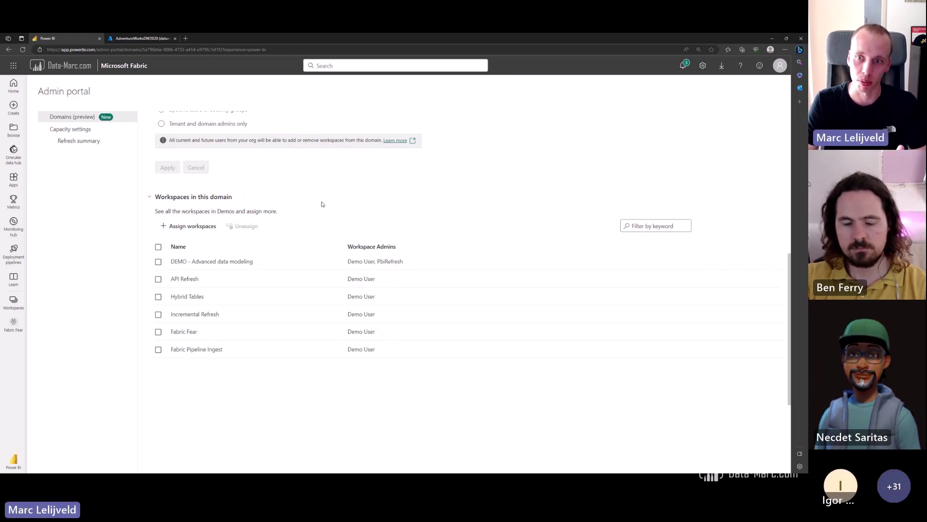
# - Open the OneLake data hub and browse the data items listed across all domains
pyautogui.click(14, 154)
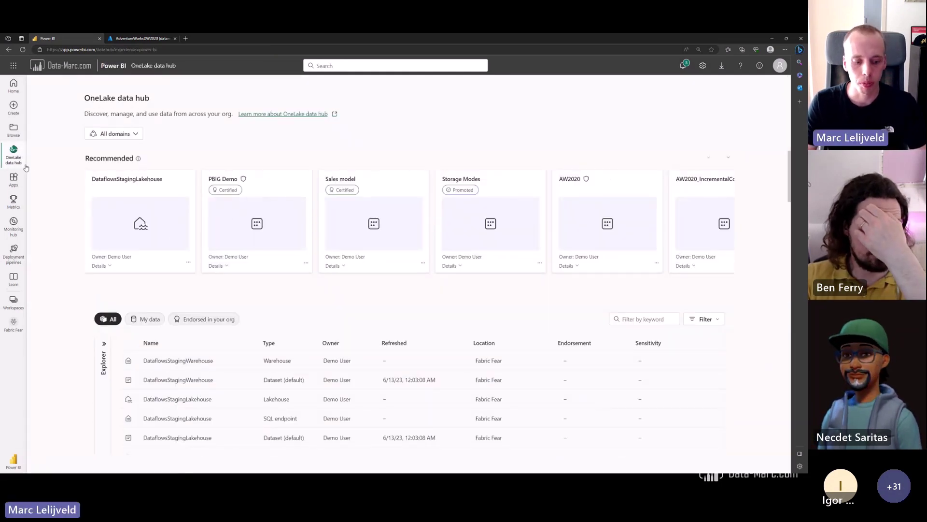
pyautogui.moveTo(29, 157); pyautogui.dragTo(157, 157)
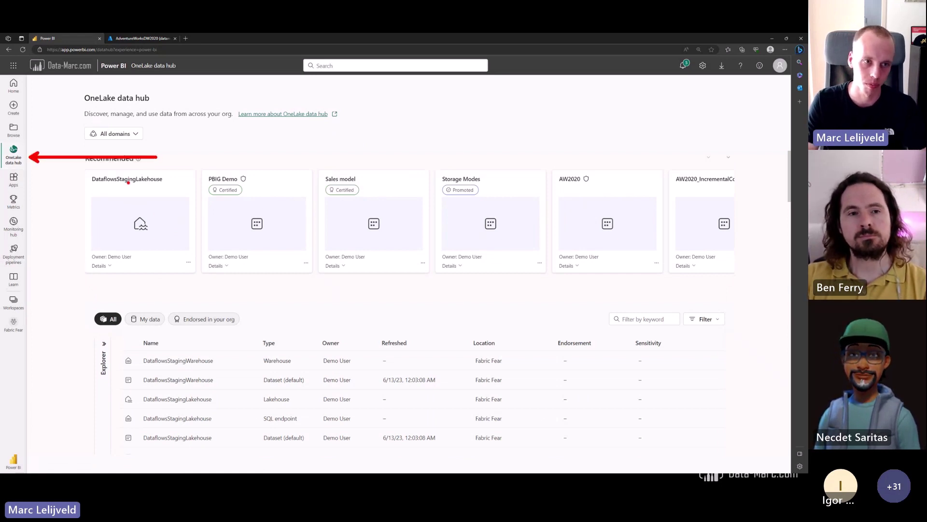
pyautogui.press('Escape')
pyautogui.scroll(-8, 215, 238)
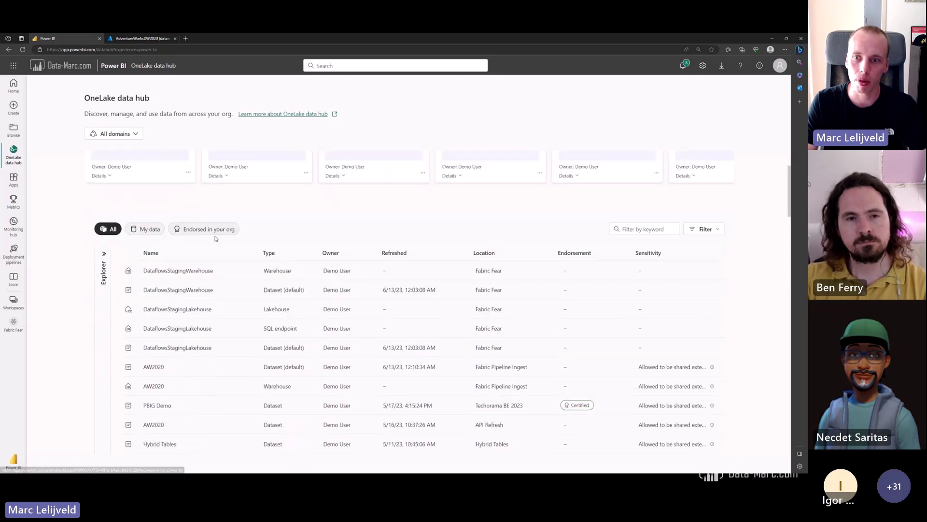
pyautogui.scroll(-15, 373, 259)
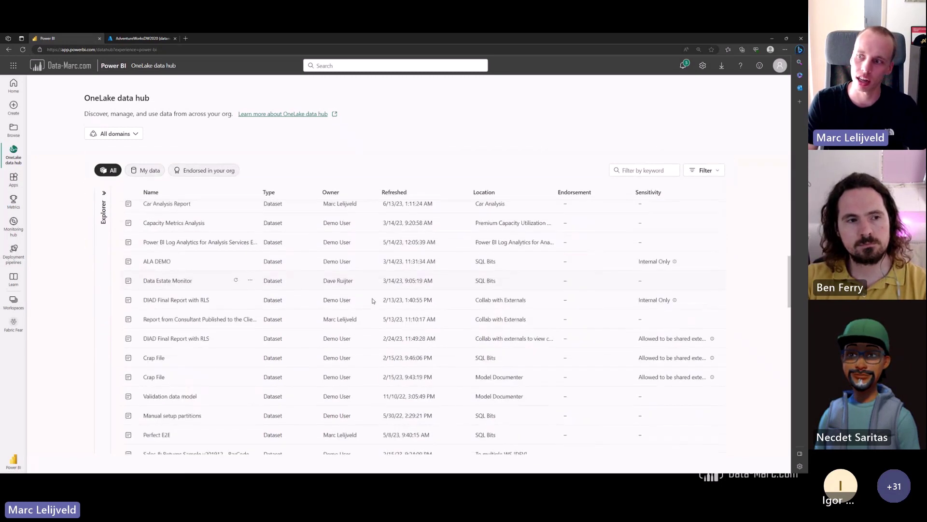
pyautogui.scroll(10, 372, 305)
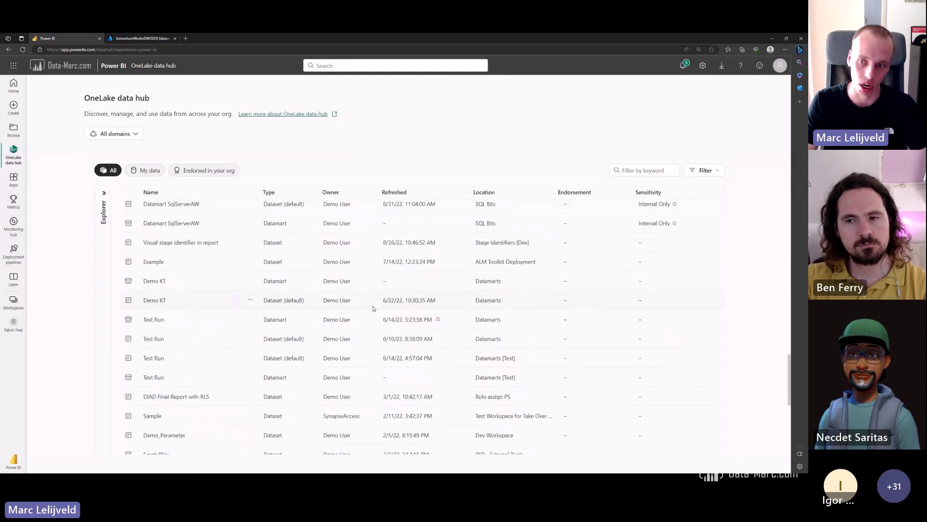
pyautogui.scroll(15, 289, 285)
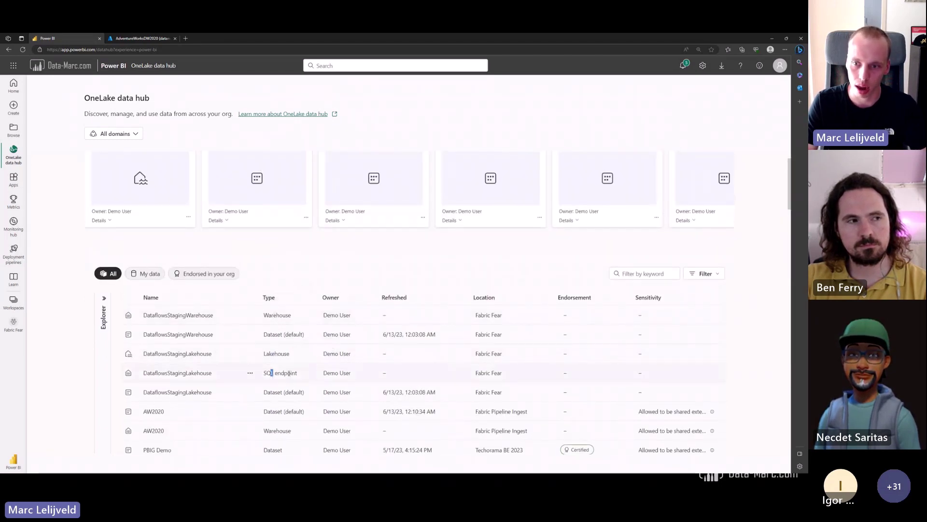
pyautogui.scroll(-2, 303, 368)
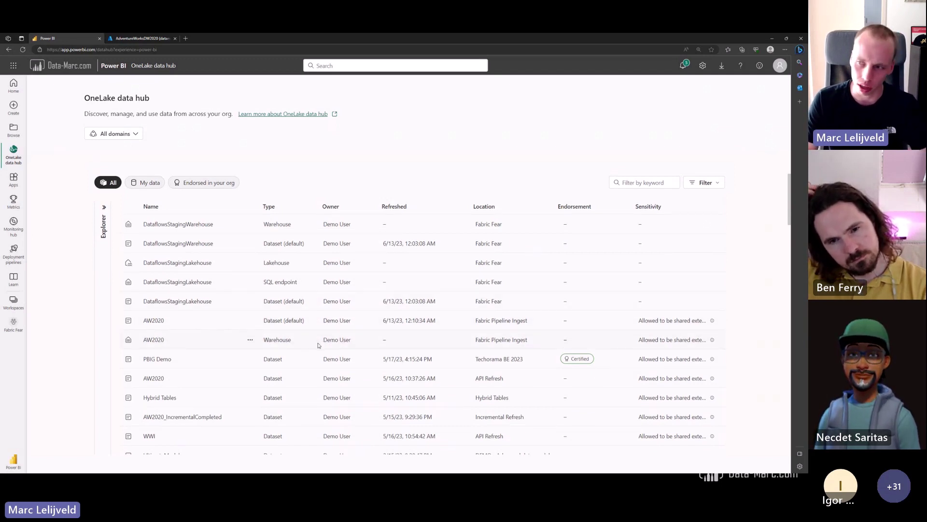
# - Filter the OneLake data hub to the Demos domain and expand the explorer of its workspaces
pyautogui.click(121, 136)
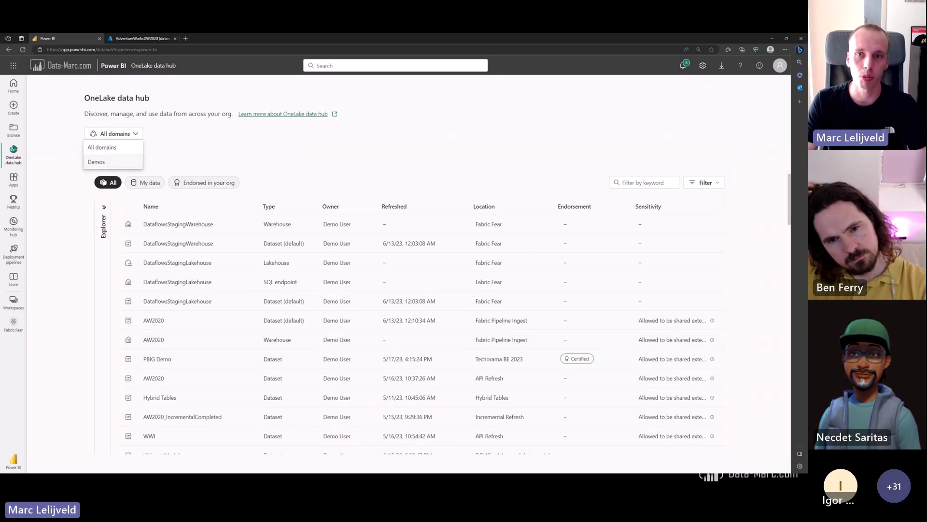
pyautogui.click(107, 163)
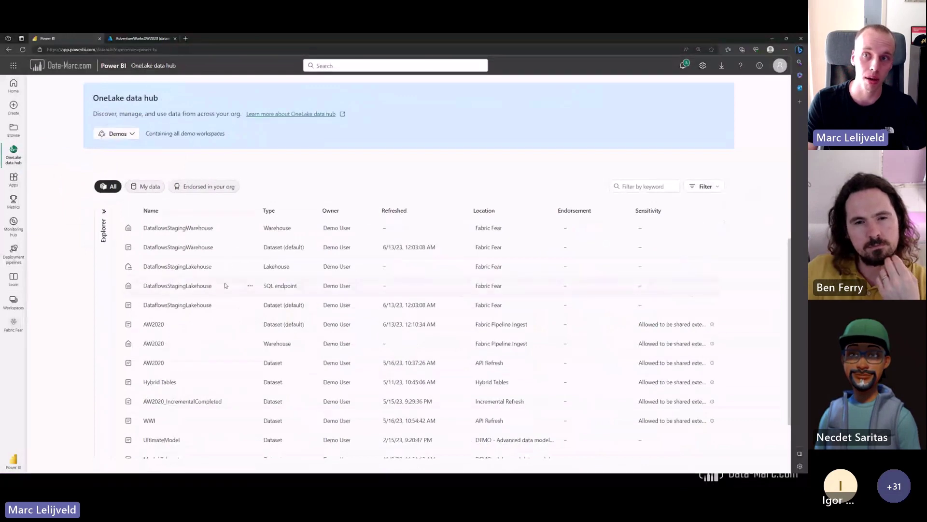
pyautogui.scroll(-3, 305, 337)
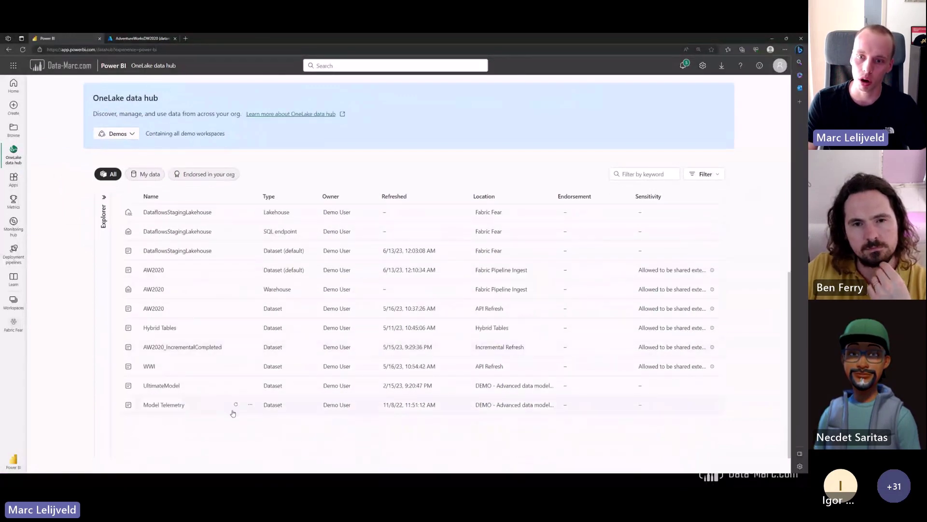
pyautogui.scroll(-2, 256, 343)
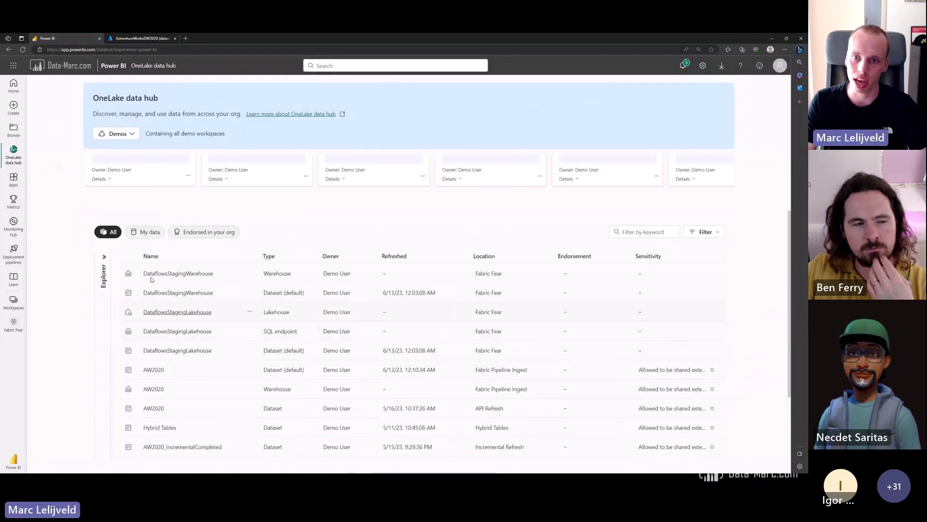
pyautogui.click(107, 259)
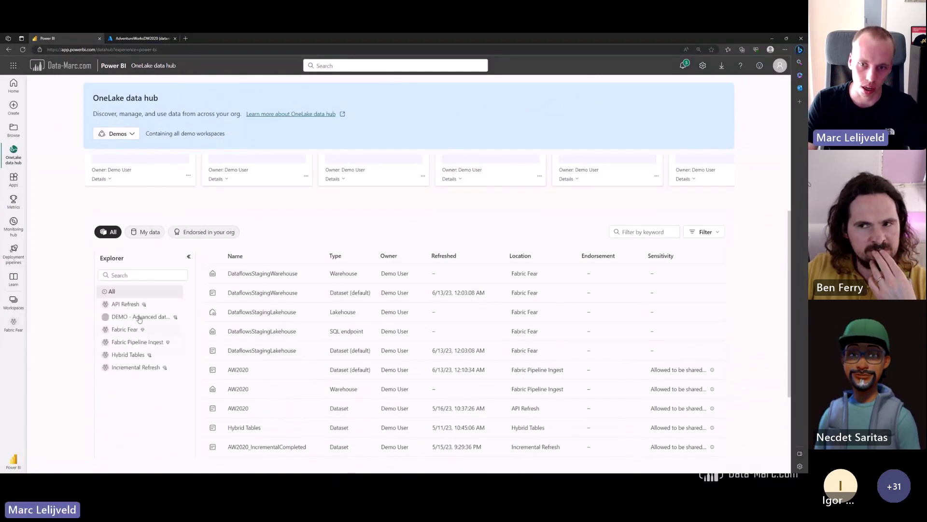
# - Browse the data items of the Fabric Fear, Fabric Pipeline Ingest, Hybrid Tables and Incremental Refresh workspaces in the Demos domain
pyautogui.click(129, 332)
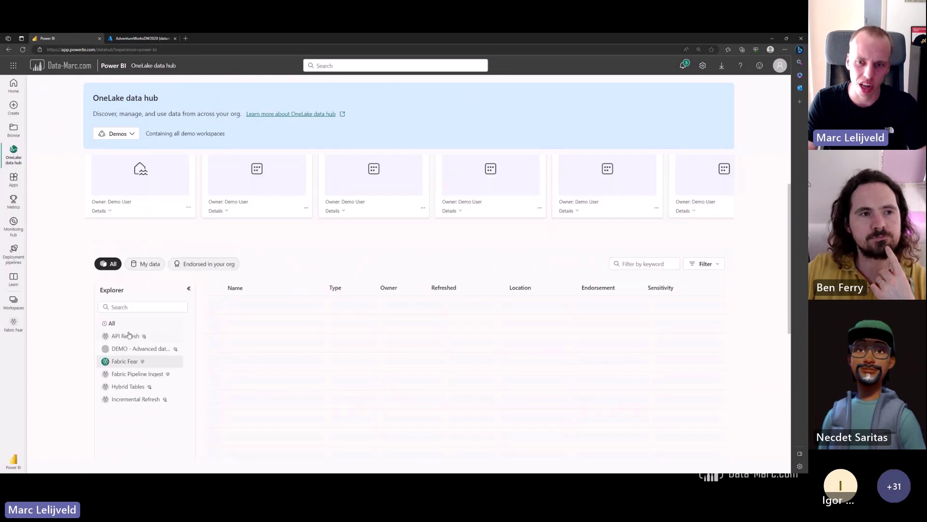
pyautogui.click(149, 375)
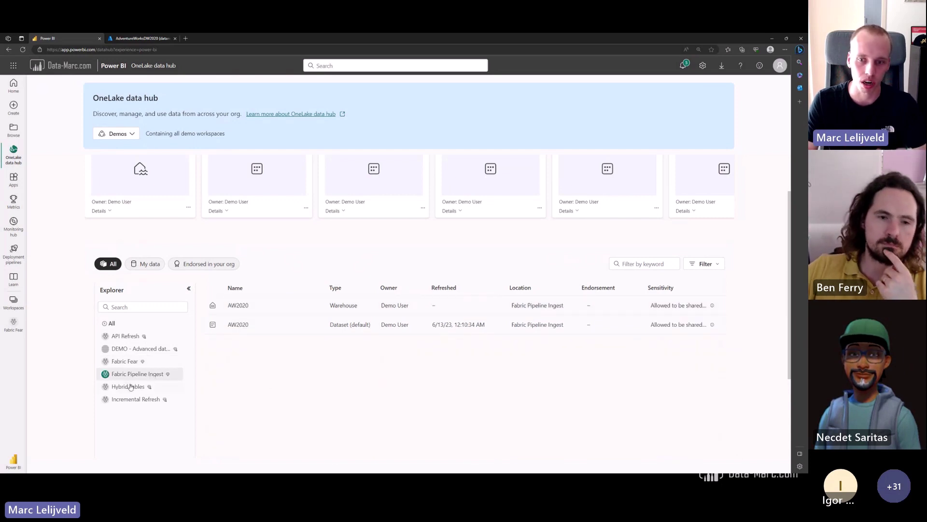
pyautogui.click(129, 386)
pyautogui.click(134, 399)
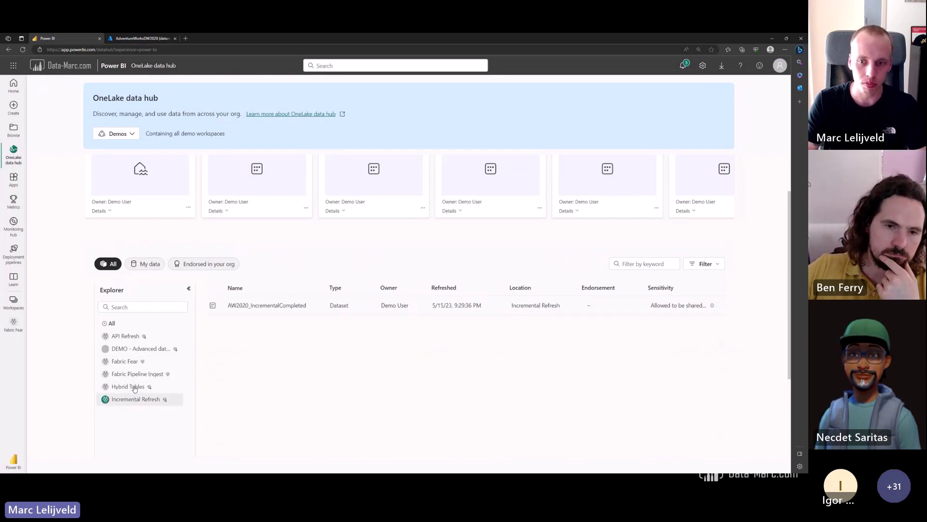
pyautogui.click(127, 361)
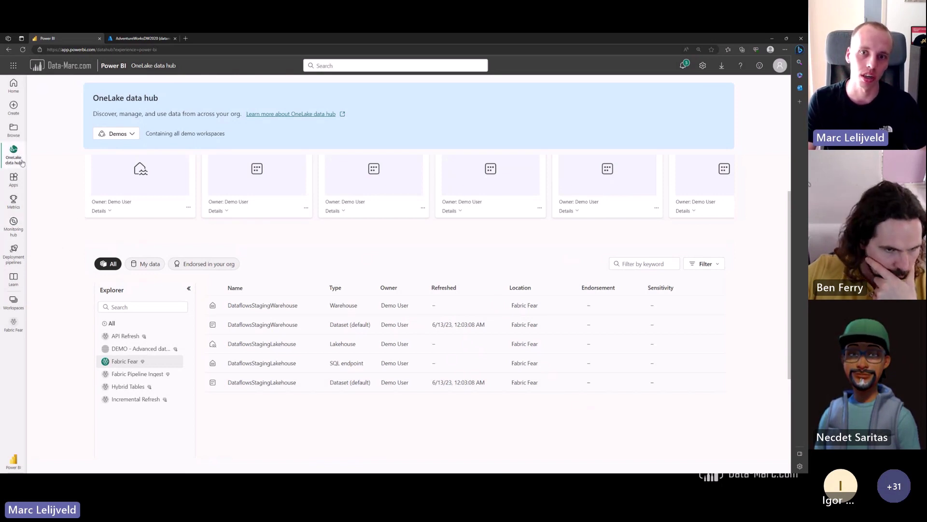
# - Open the Monitoring hub and examine the run history of the Perfect E2E dataset
pyautogui.click(14, 229)
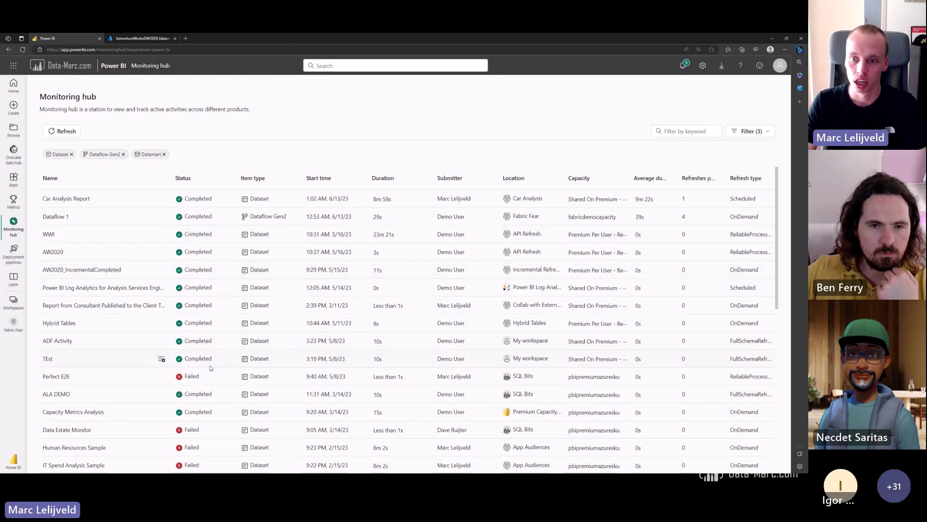
pyautogui.click(162, 376)
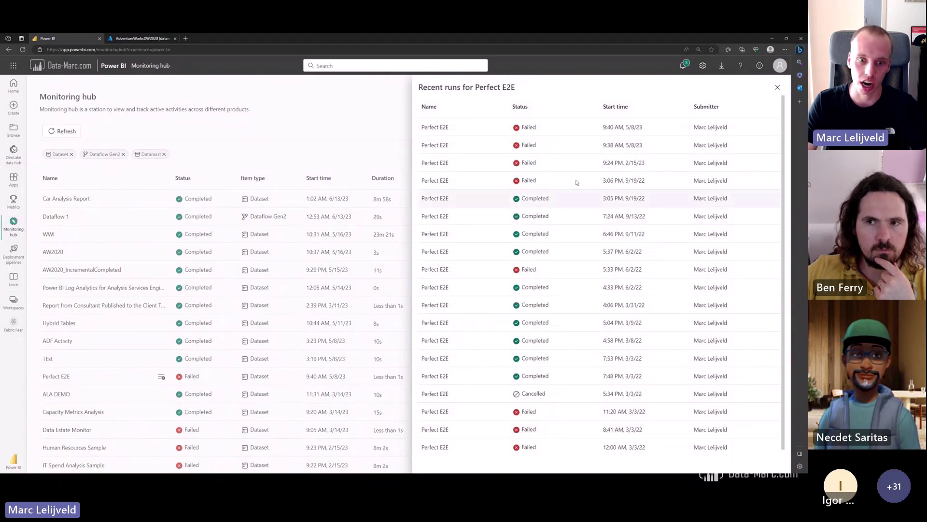
pyautogui.click(285, 148)
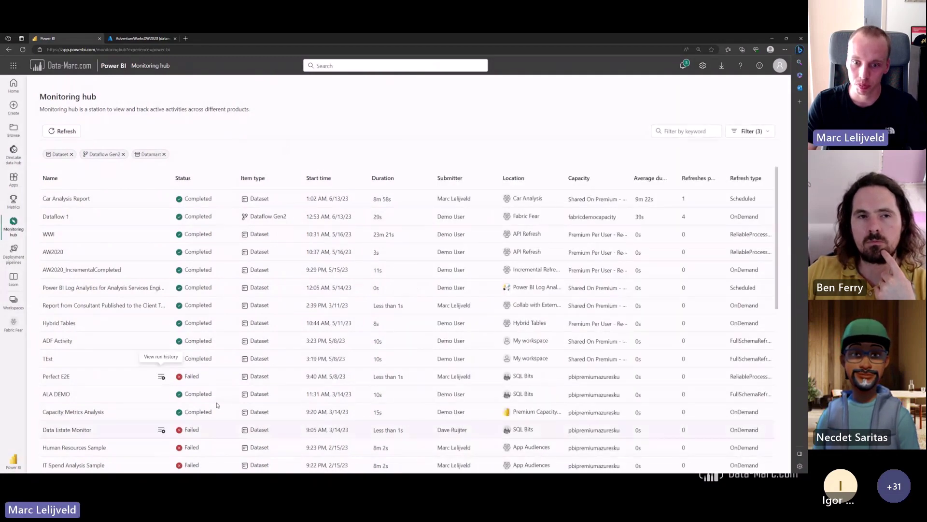
# - Open the Sales & Returns Sample dataset from the Monitoring hub, go back to the OneLake data hub, and switch to the presentation slides
pyautogui.scroll(-2, 275, 339)
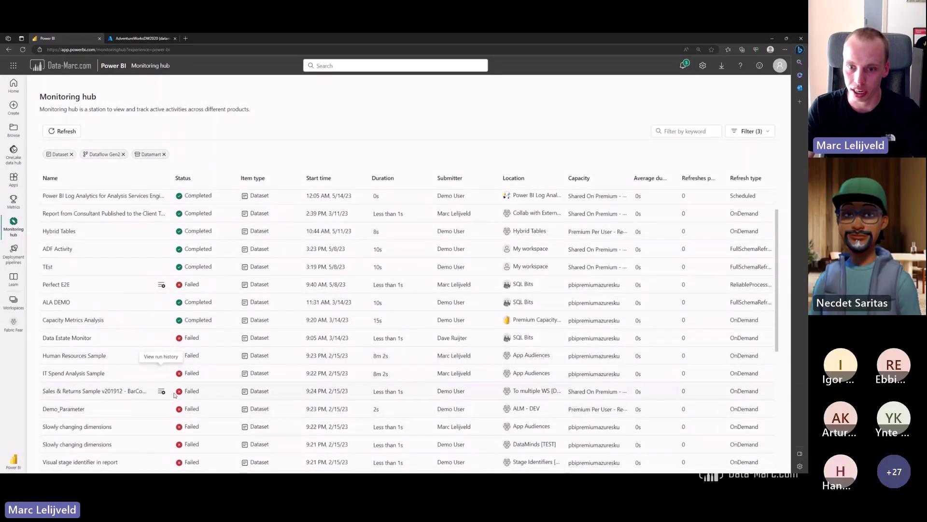
pyautogui.click(120, 391)
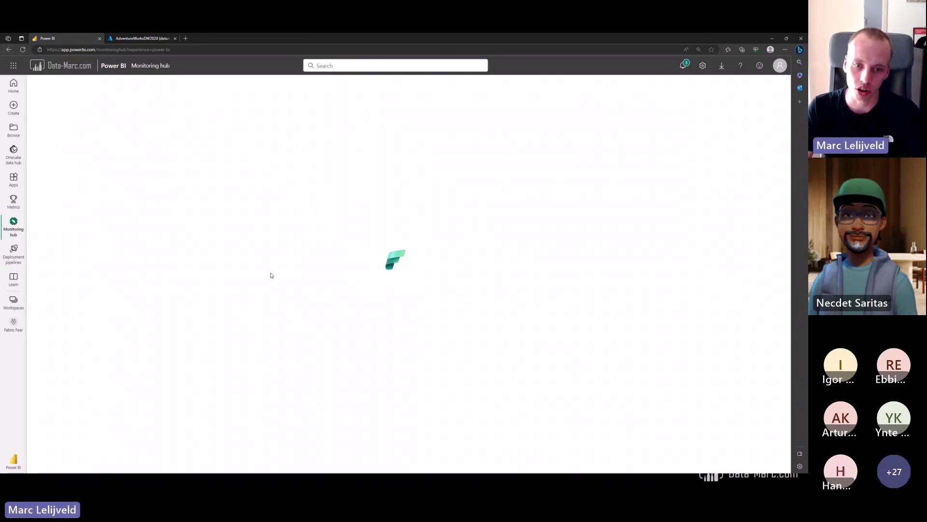
pyautogui.click(8, 50)
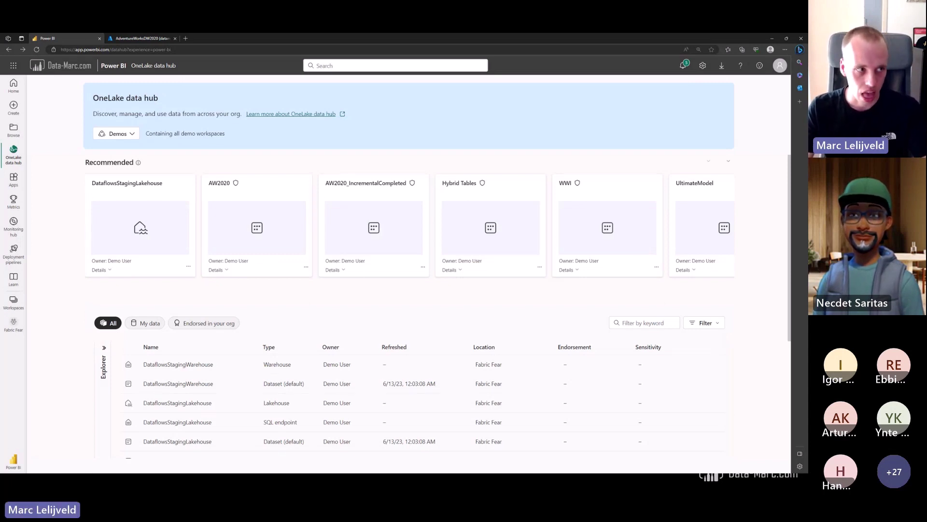
pyautogui.hotkey('alt', 'Tab')
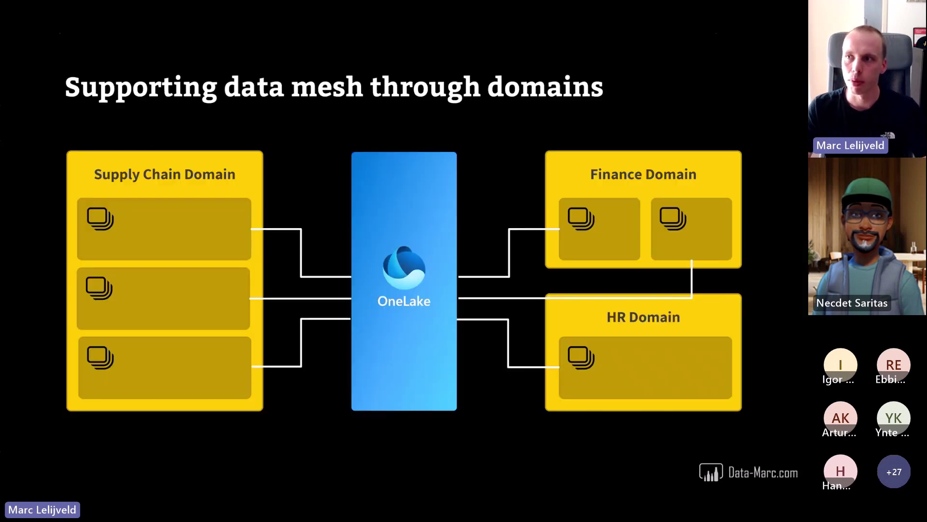
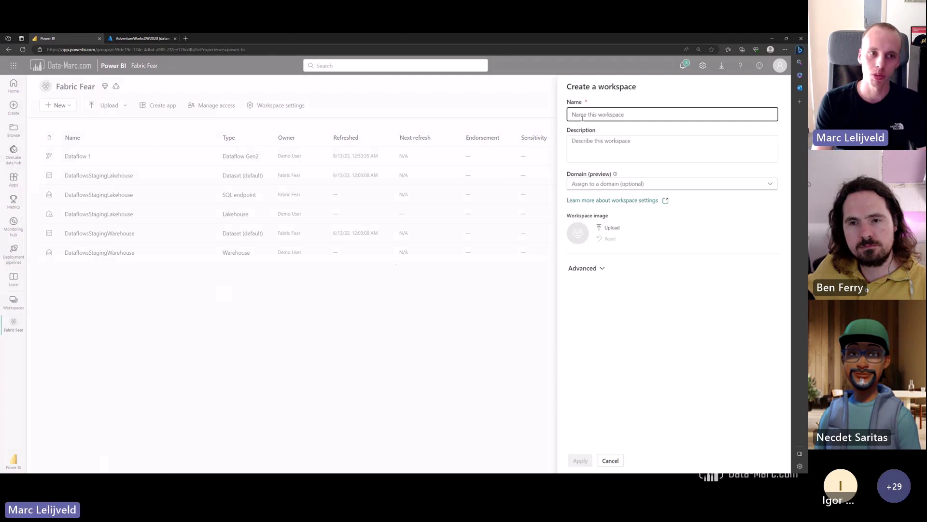
# - Name the new workspace Live Demo Fabric and assign it to the Demos domain
pyautogui.write('Demo')
pyautogui.hotkey('ctrl', 'a')
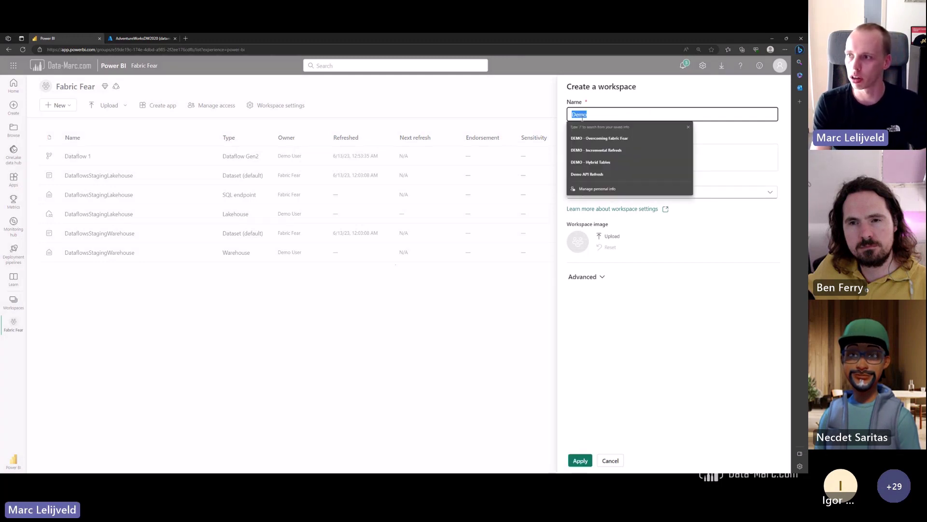
pyautogui.write('Live Demo')
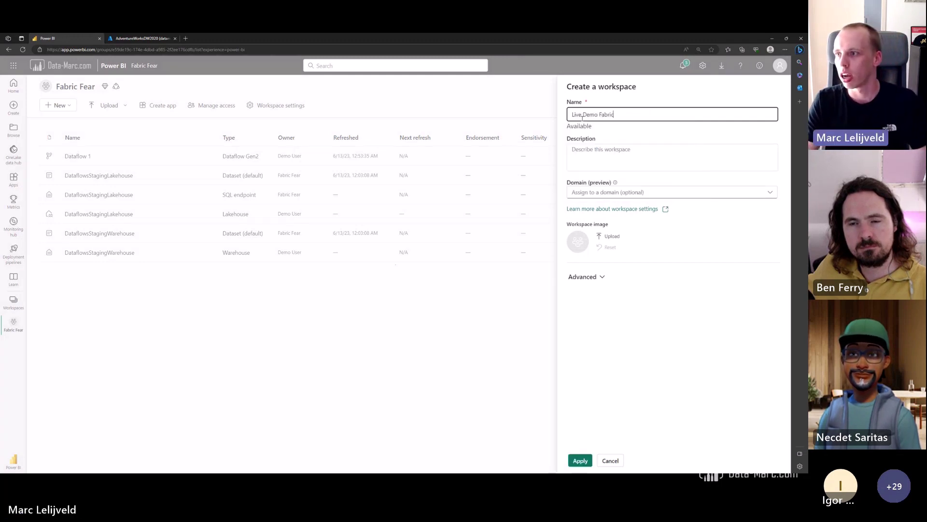
pyautogui.click(654, 135)
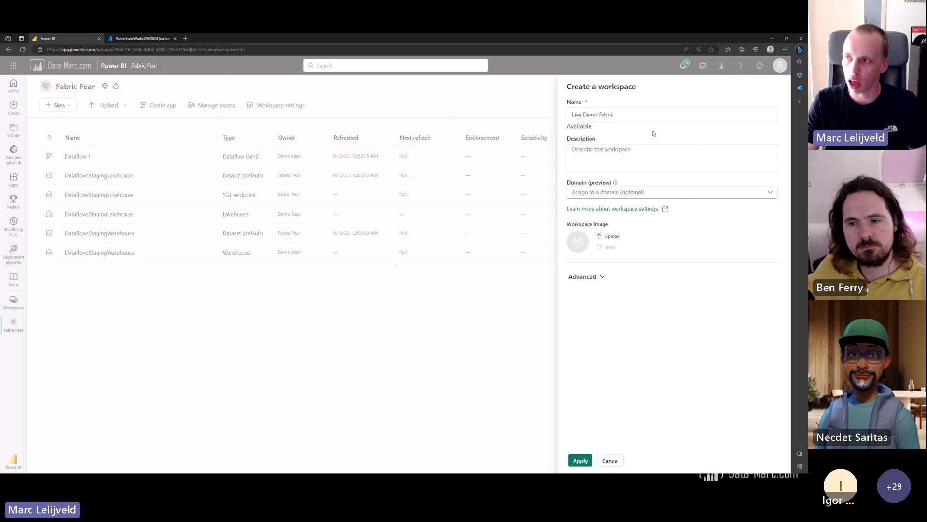
pyautogui.click(602, 193)
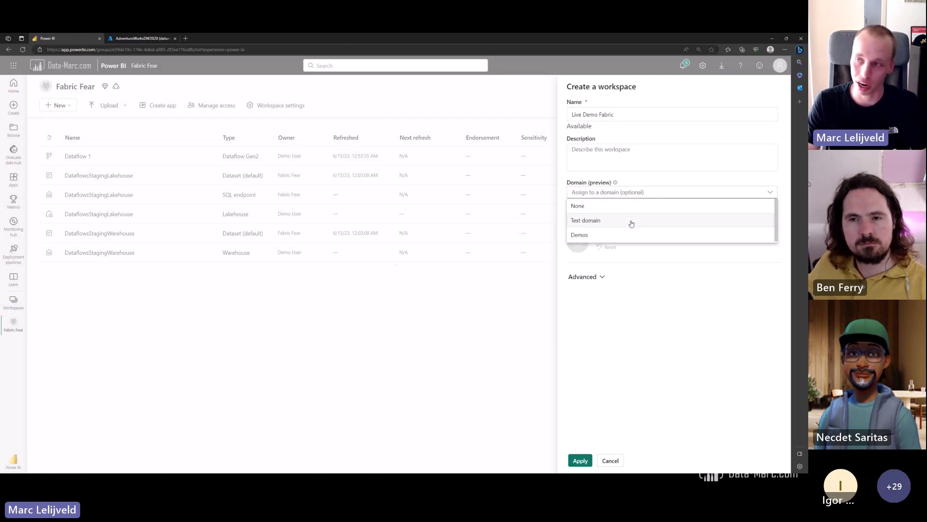
pyautogui.click(623, 234)
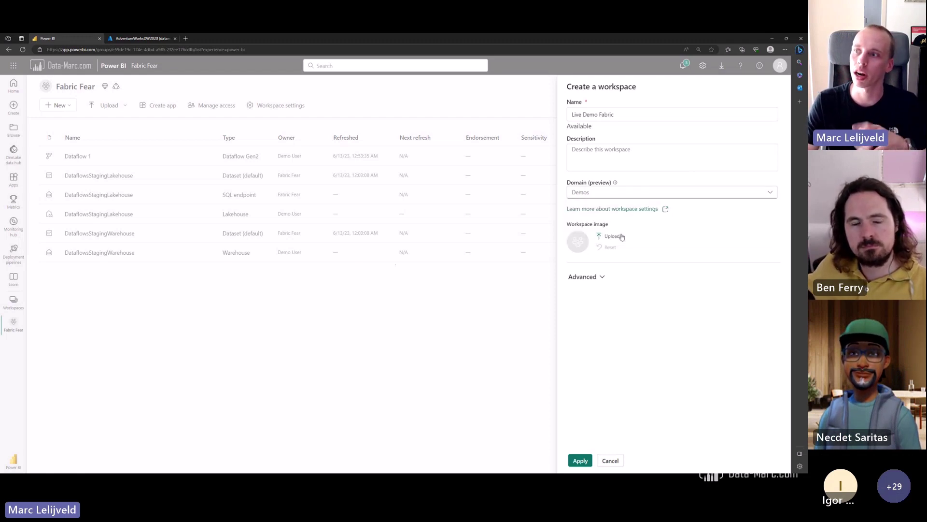
# - Set the workspace's license mode to Fabric capacity with fabricdemocapacity - West Europe and create the workspace
pyautogui.click(590, 278)
pyautogui.scroll(-2, 687, 338)
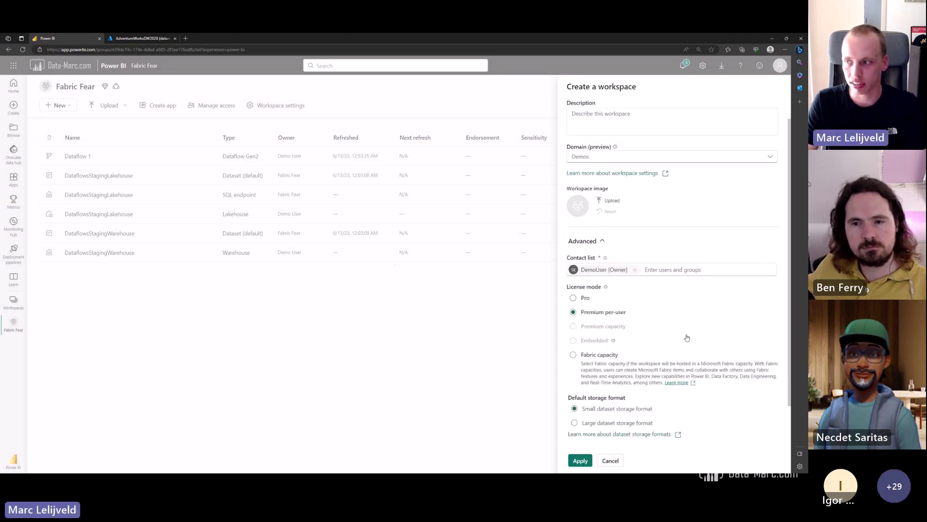
pyautogui.scroll(-3, 686, 336)
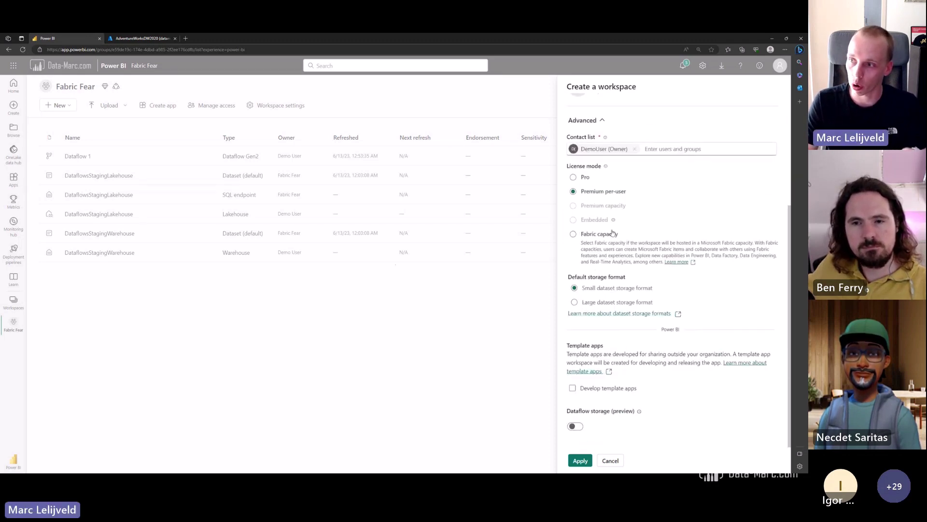
pyautogui.click(610, 235)
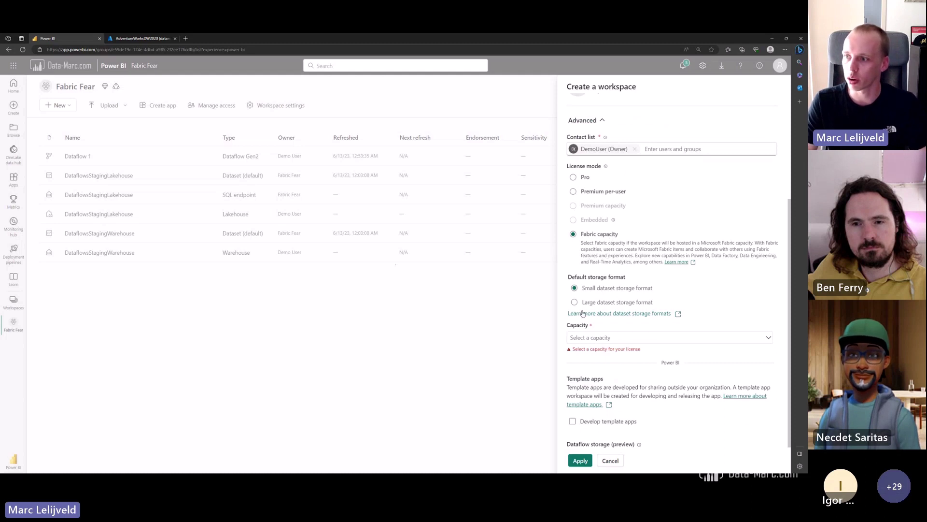
pyautogui.click(631, 338)
pyautogui.click(631, 351)
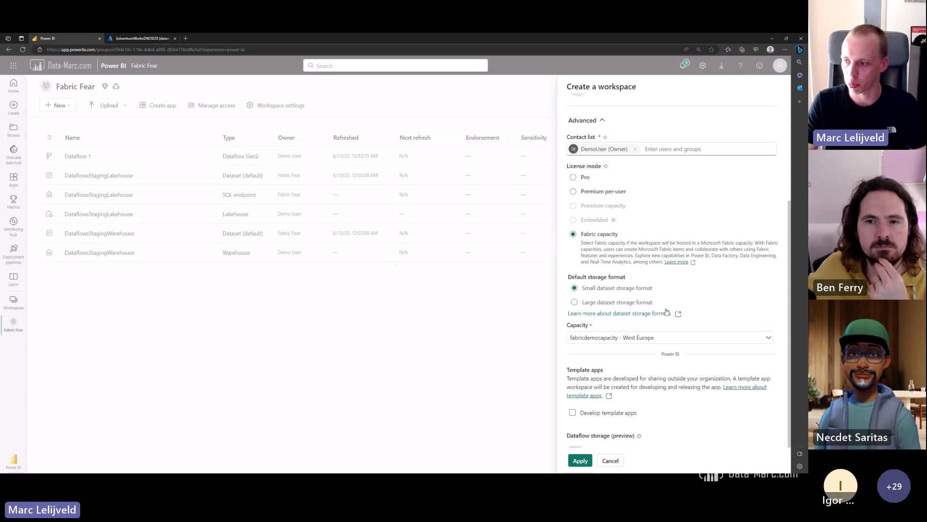
pyautogui.scroll(-1, 666, 311)
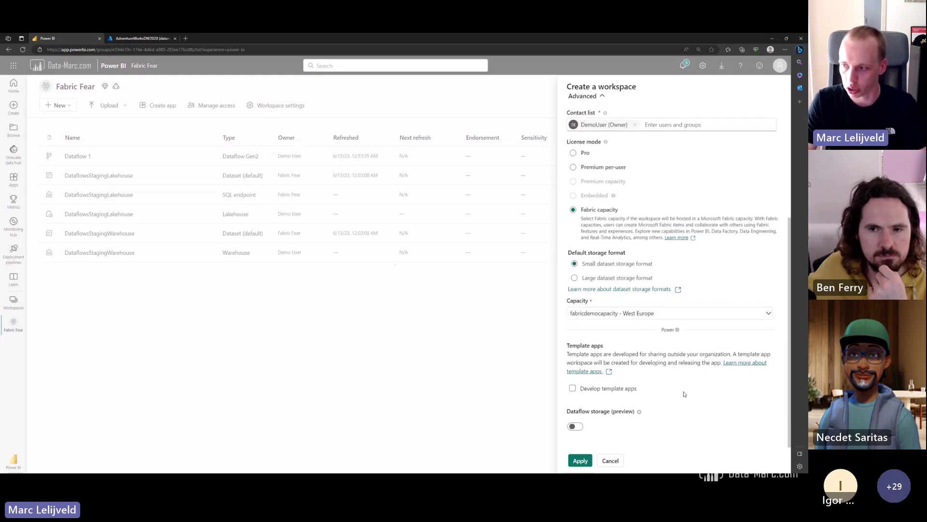
pyautogui.scroll(5, 681, 396)
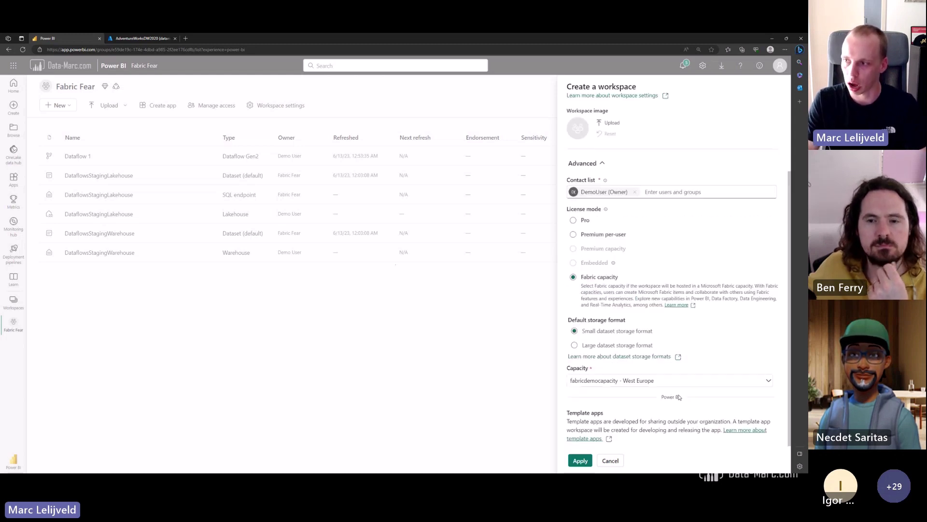
pyautogui.click(582, 460)
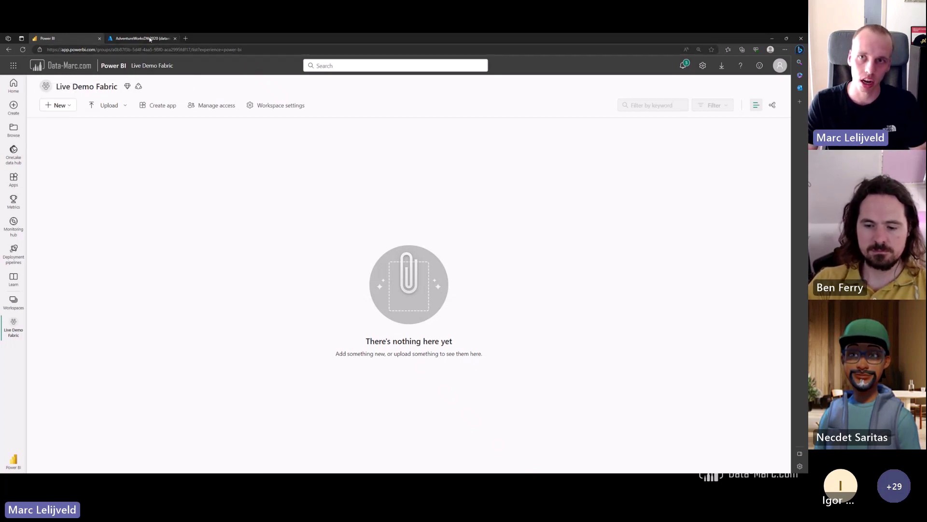
# - View the AdventureWorksDW2020 database overview in the Azure portal and the item types offered for the Live Demo Fabric workspace
pyautogui.click(163, 39)
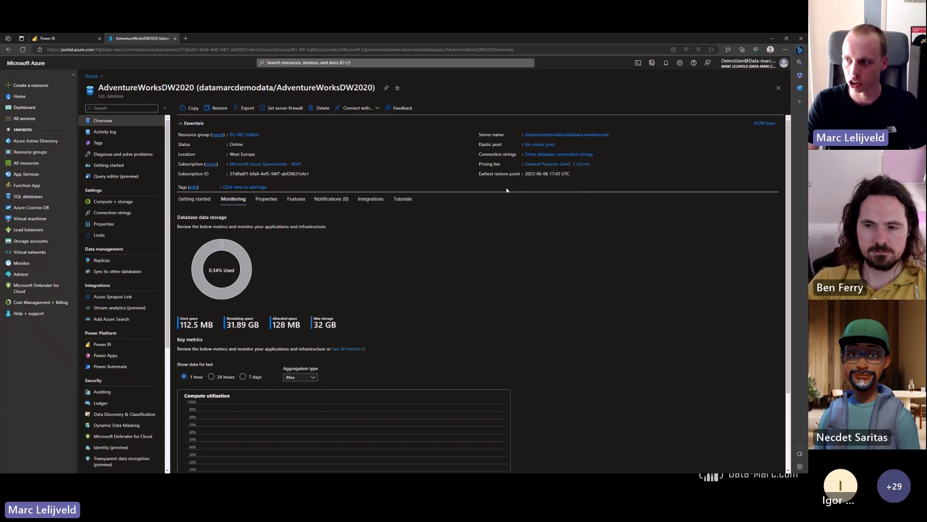
pyautogui.click(58, 40)
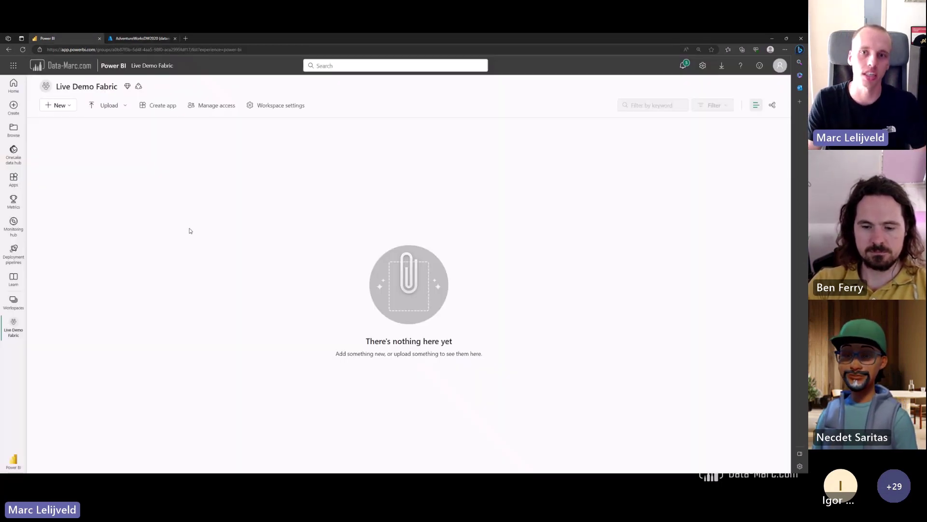
pyautogui.click(58, 105)
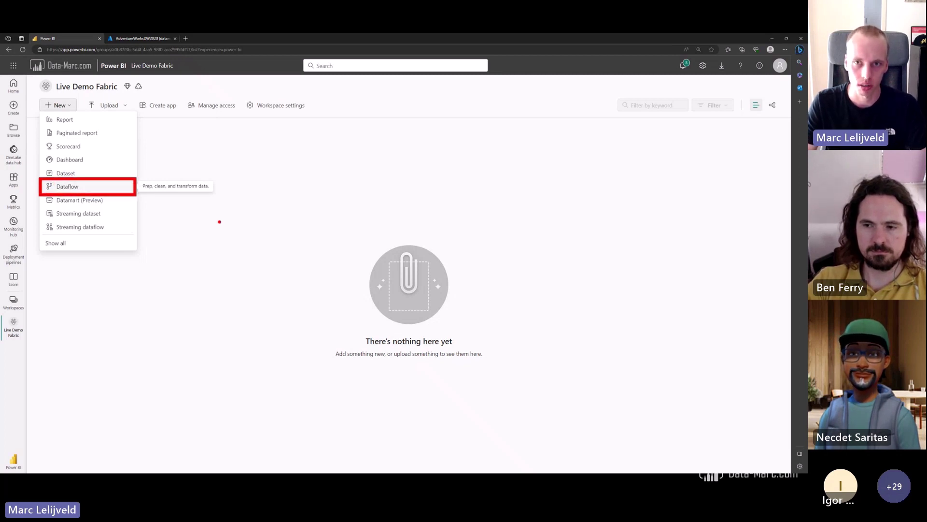
pyautogui.click(205, 262)
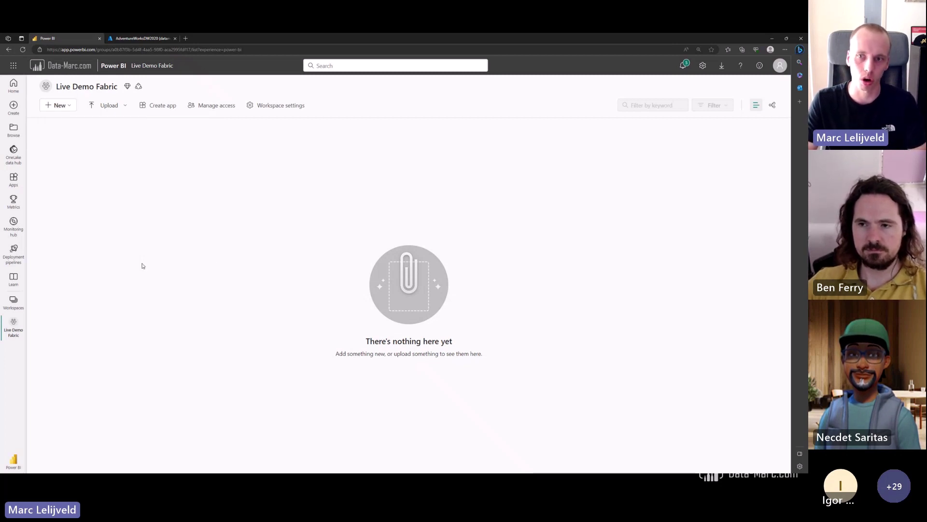
# - Switch to the Data Factory experience and create a new Dataflow Gen2 in the Live Demo Fabric workspace
pyautogui.moveTo(29, 451); pyautogui.dragTo(137, 359)
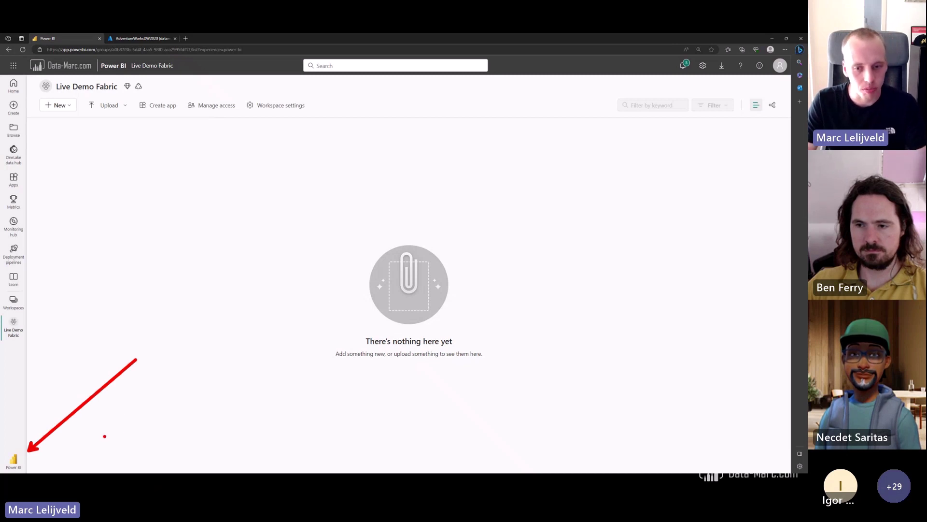
pyautogui.press('Escape')
pyautogui.click(13, 462)
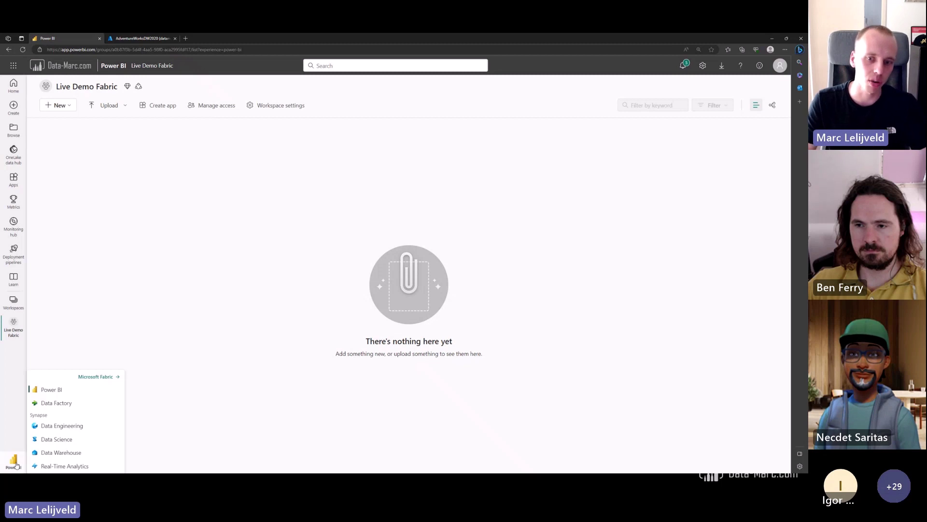
pyautogui.click(56, 403)
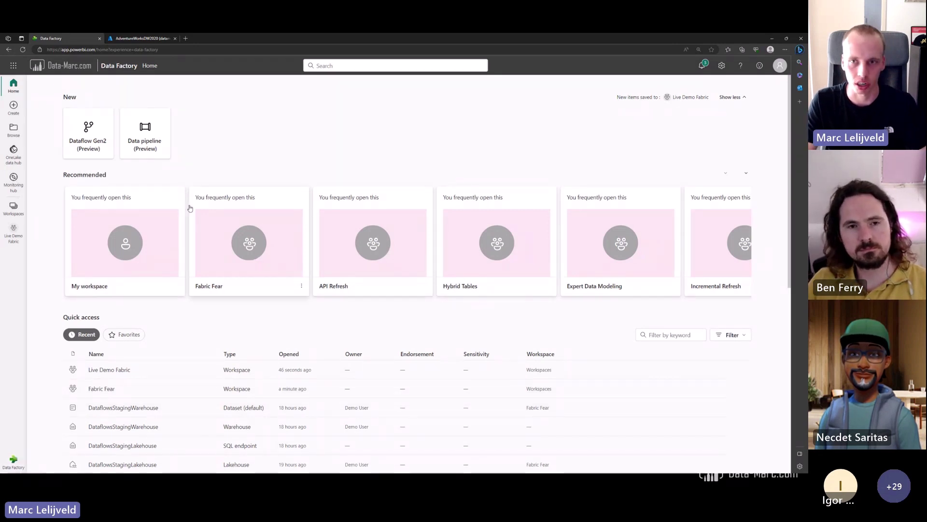
pyautogui.click(99, 134)
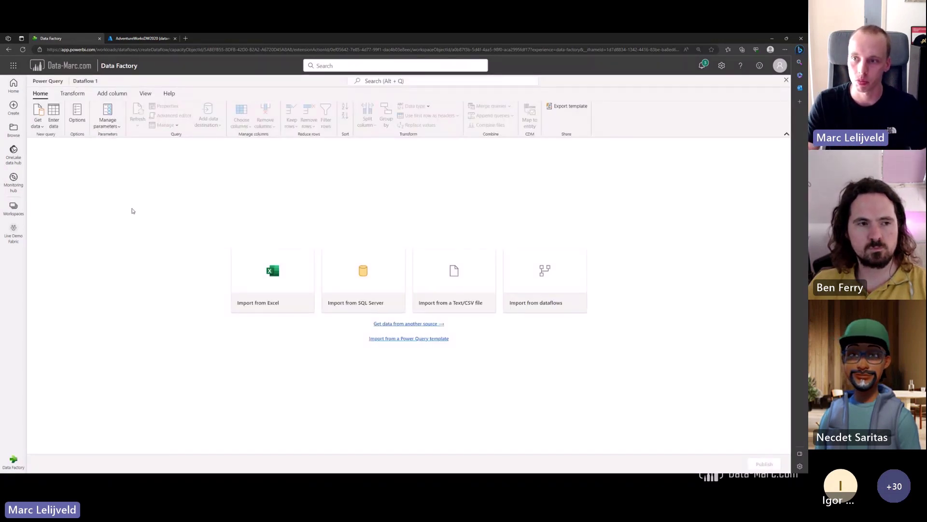
# - Connect the dataflow to the SQL Server database source datamarcdemodata.database.windows.net using its existing connection
pyautogui.click(41, 128)
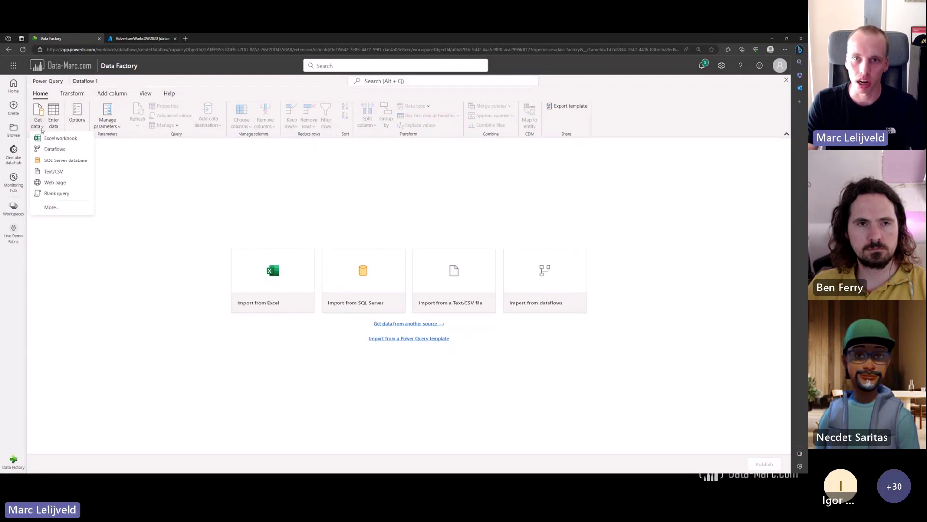
pyautogui.click(68, 161)
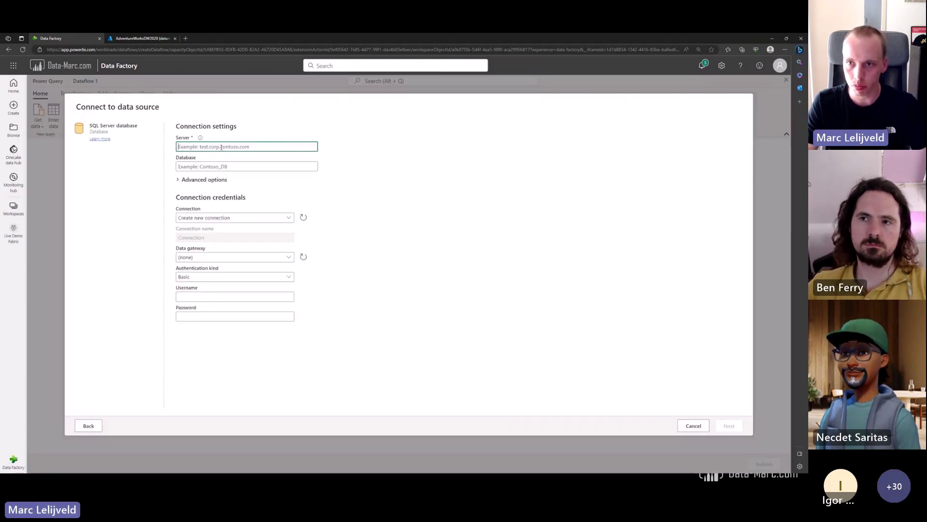
pyautogui.write('datamarcdemodata.database.windows.net')
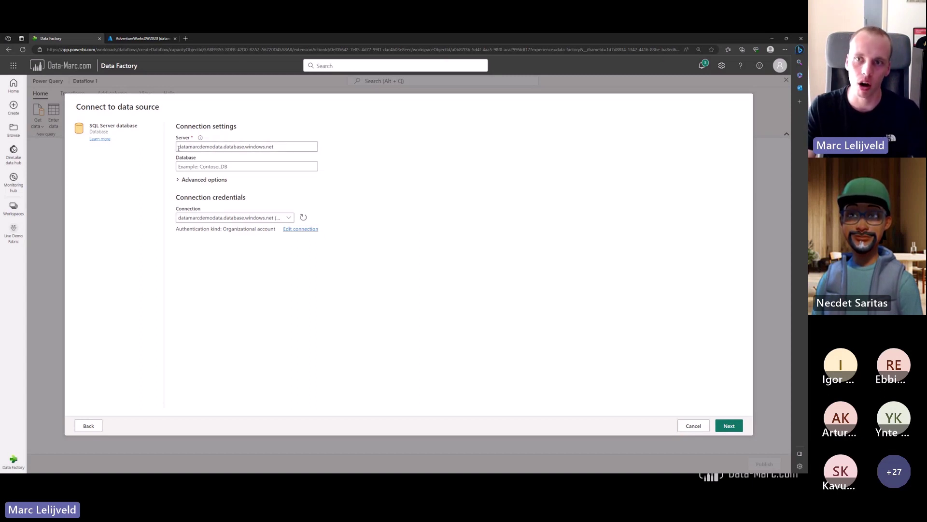
pyautogui.moveTo(178, 148); pyautogui.dragTo(281, 147)
pyautogui.click(281, 147)
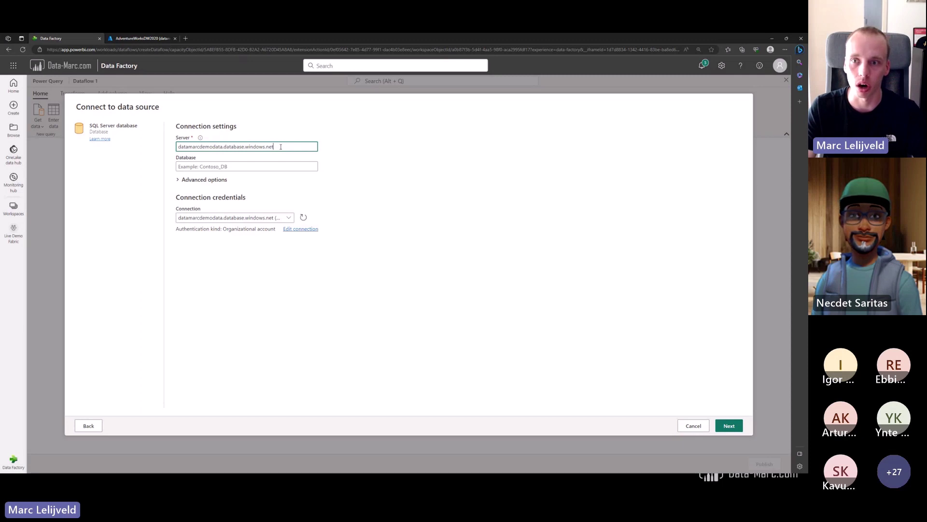
pyautogui.click(286, 219)
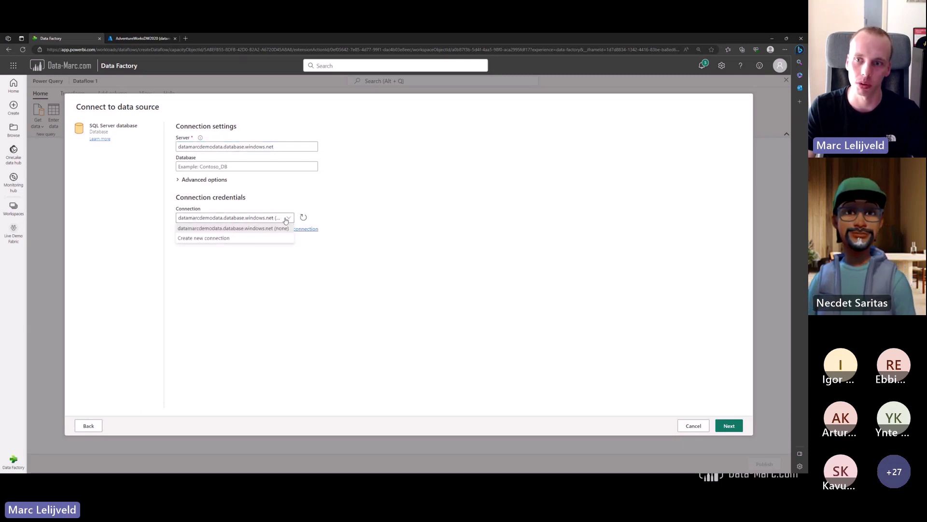
pyautogui.click(232, 228)
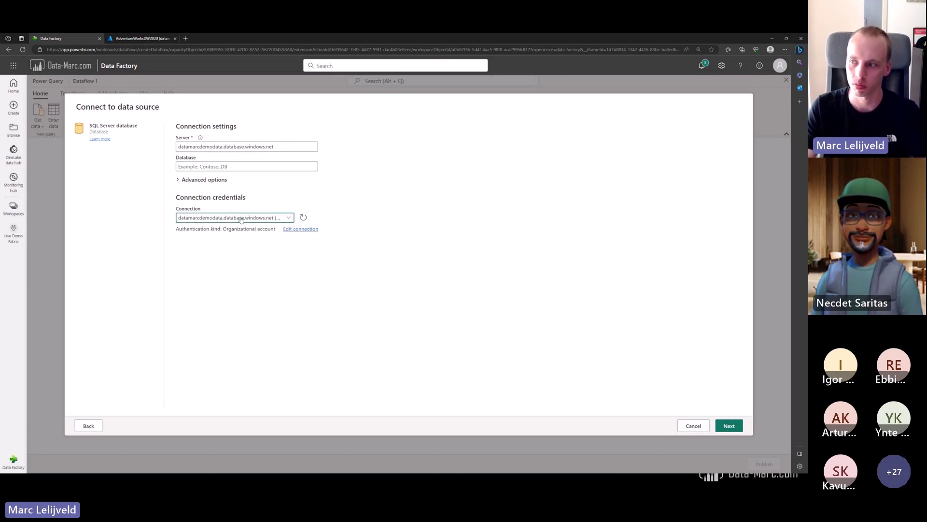
pyautogui.click(726, 422)
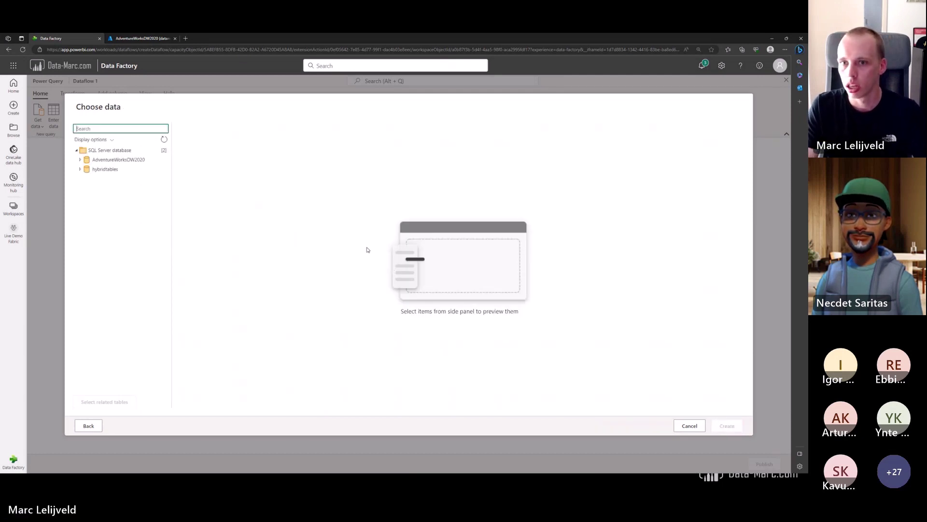
# - Import the FactInternetSales, DimProduct, DimDate and DimCustomer tables from AdventureWorksDW2020 as dataflow queries
pyautogui.click(81, 160)
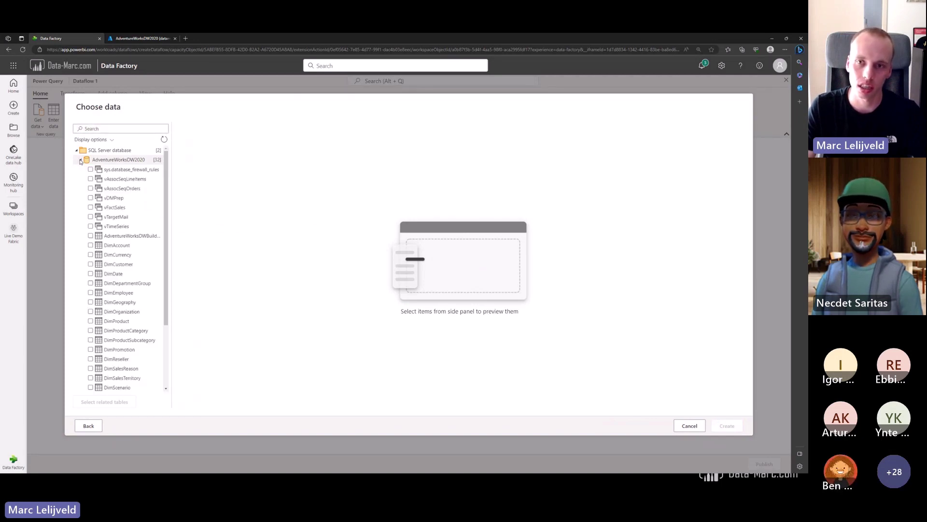
pyautogui.scroll(-1, 167, 290)
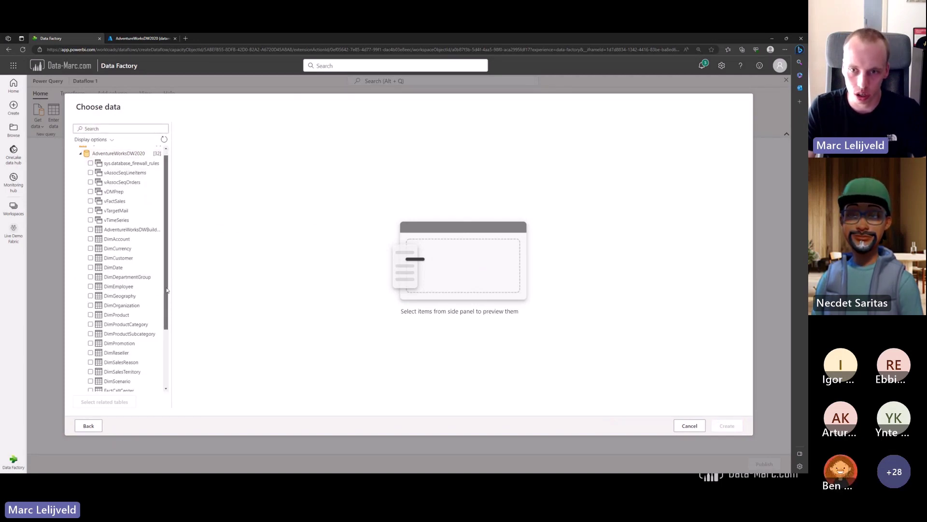
pyautogui.moveTo(166, 289); pyautogui.dragTo(166, 333)
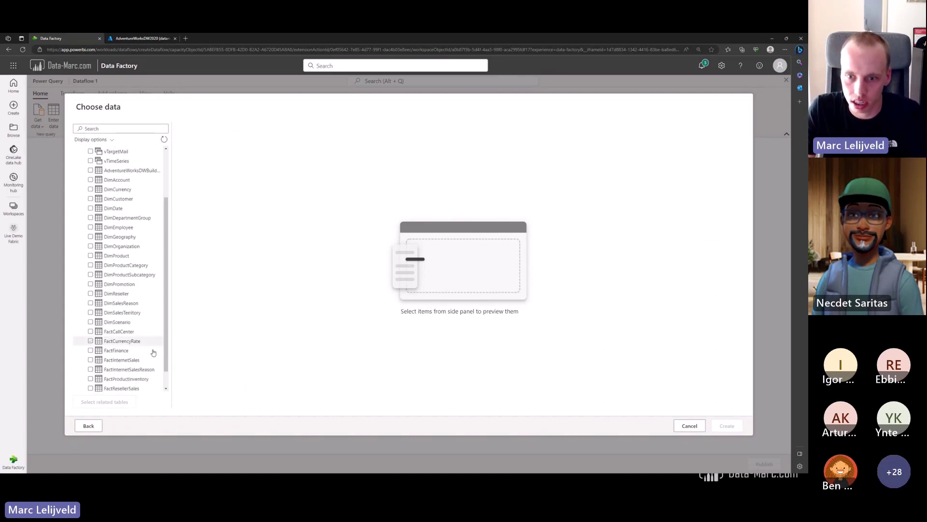
pyautogui.click(105, 361)
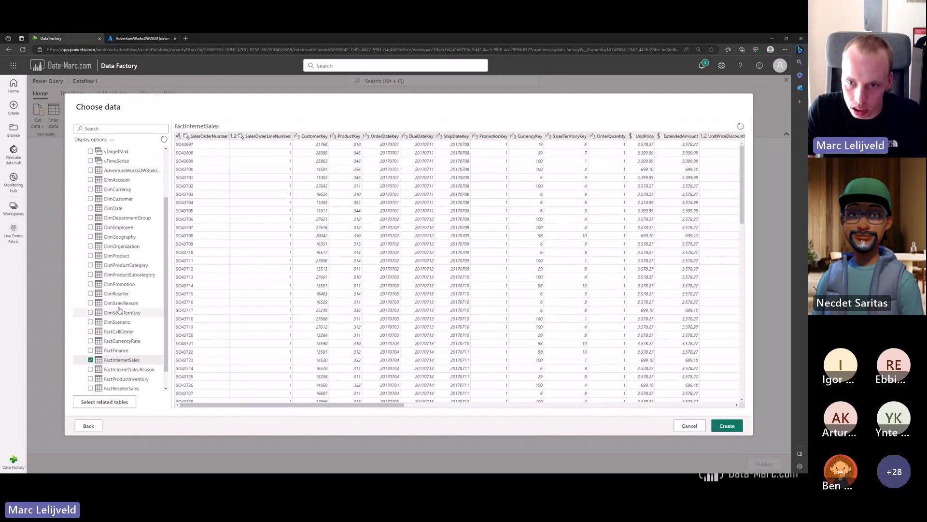
pyautogui.click(92, 256)
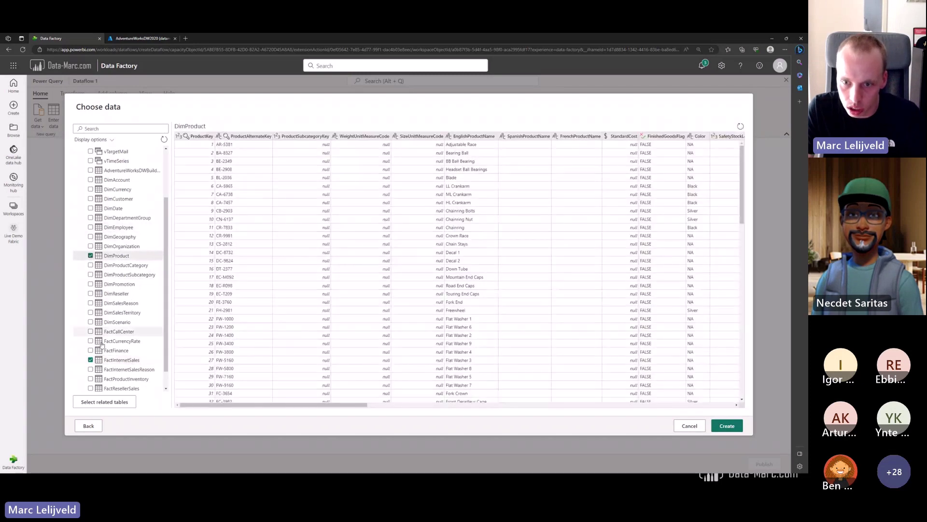
pyautogui.scroll(-1, 119, 320)
pyautogui.scroll(-1, 119, 321)
pyautogui.scroll(2, 97, 241)
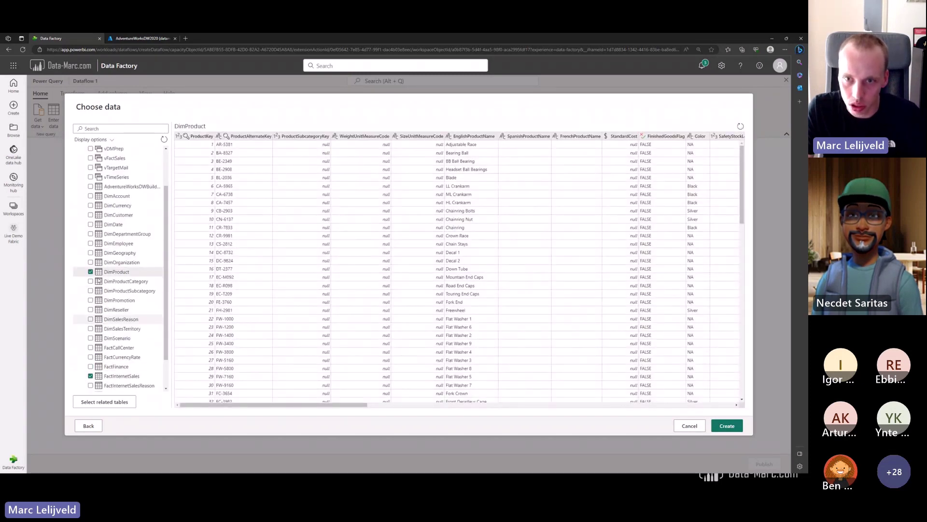
pyautogui.click(90, 225)
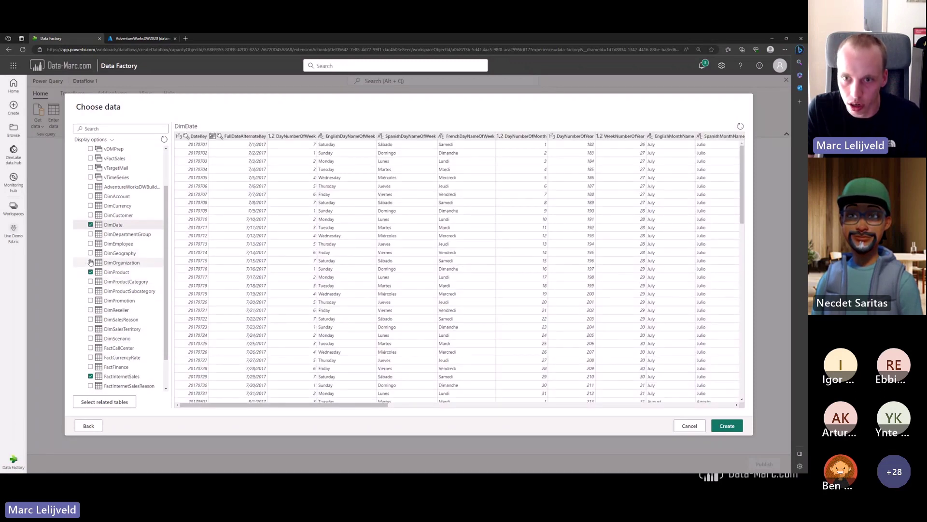
pyautogui.click(90, 215)
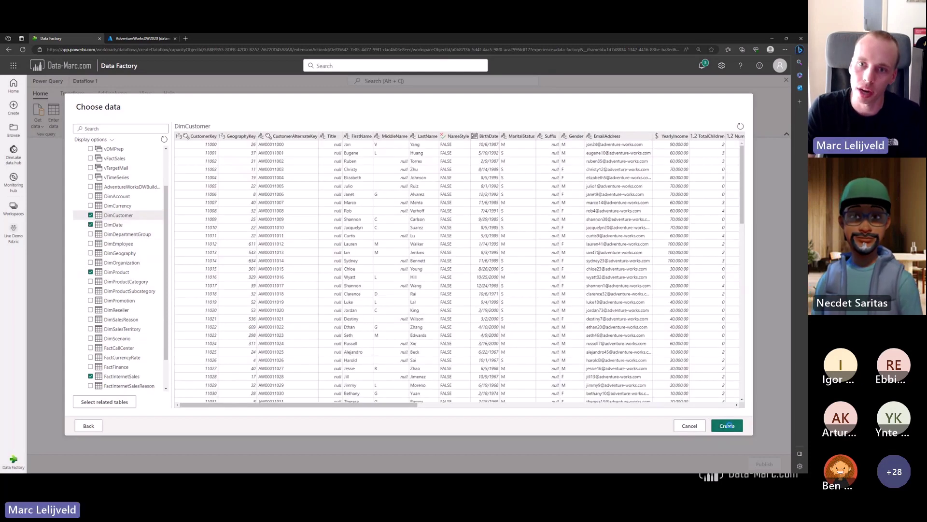
pyautogui.click(728, 425)
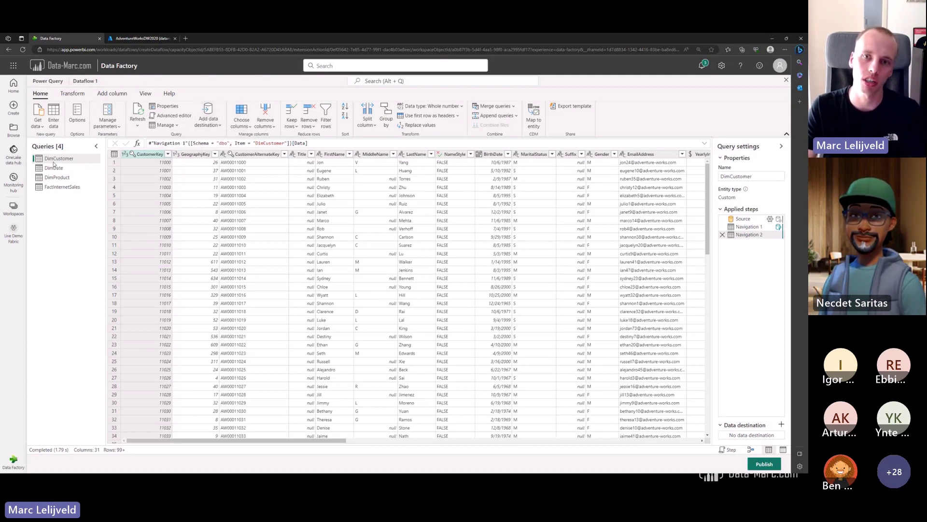
# - List the data destination options for DimCustomer, and open the Live Demo Fabric workspace in a new app.powerbi.com browser tab
pyautogui.click(210, 116)
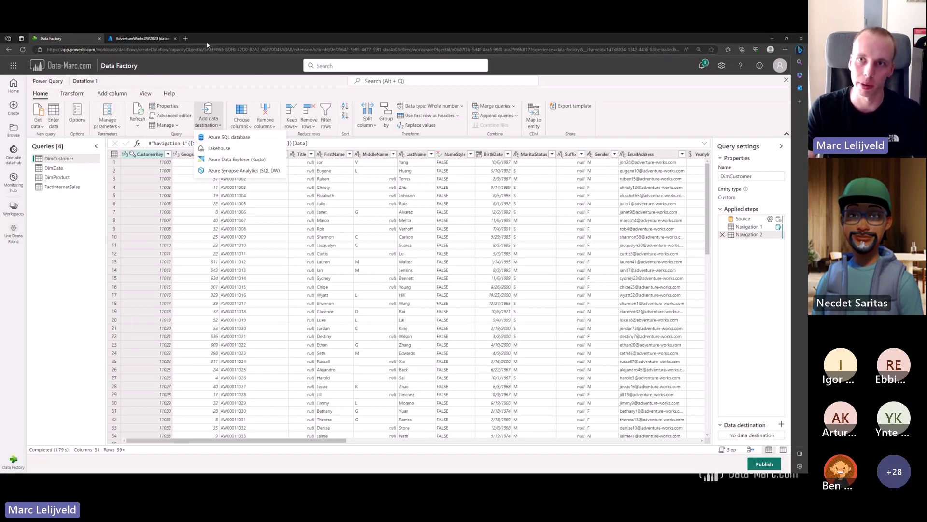
pyautogui.click(185, 38)
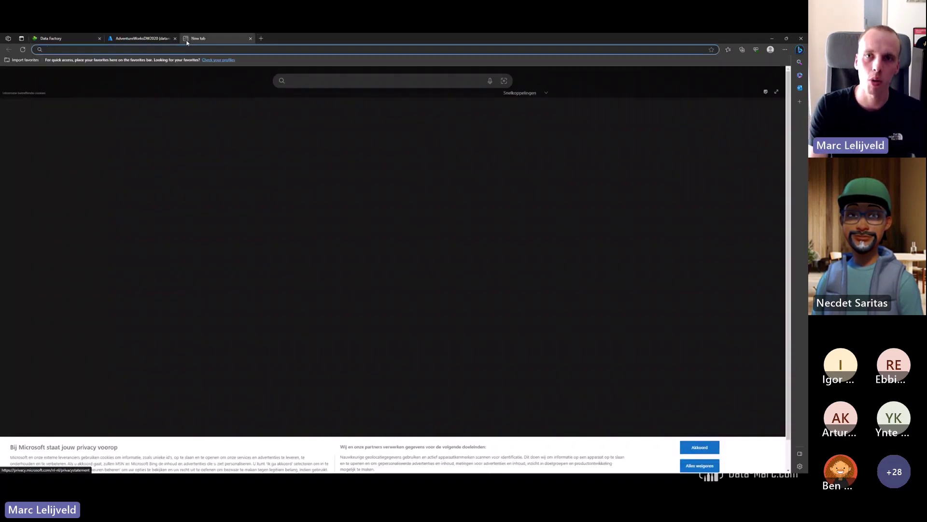
pyautogui.write('app.powerbi.com')
pyautogui.press('Return')
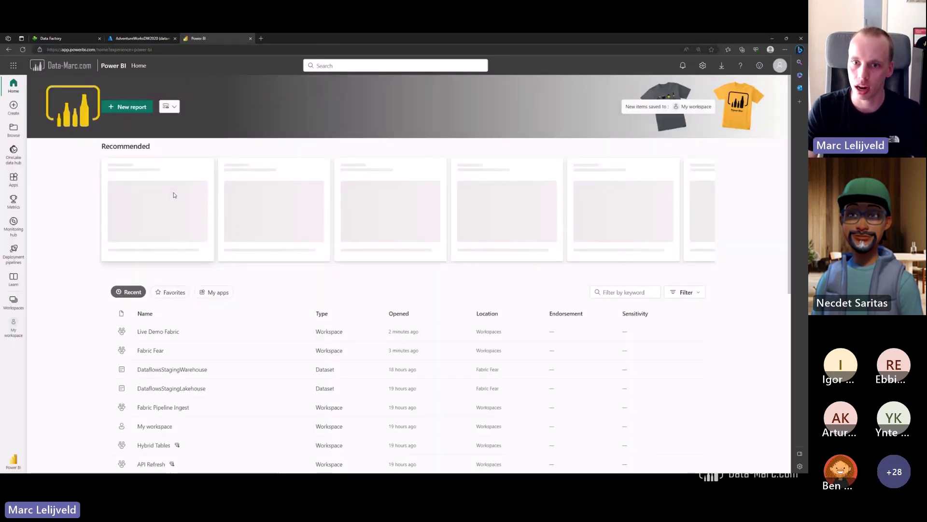
pyautogui.click(14, 302)
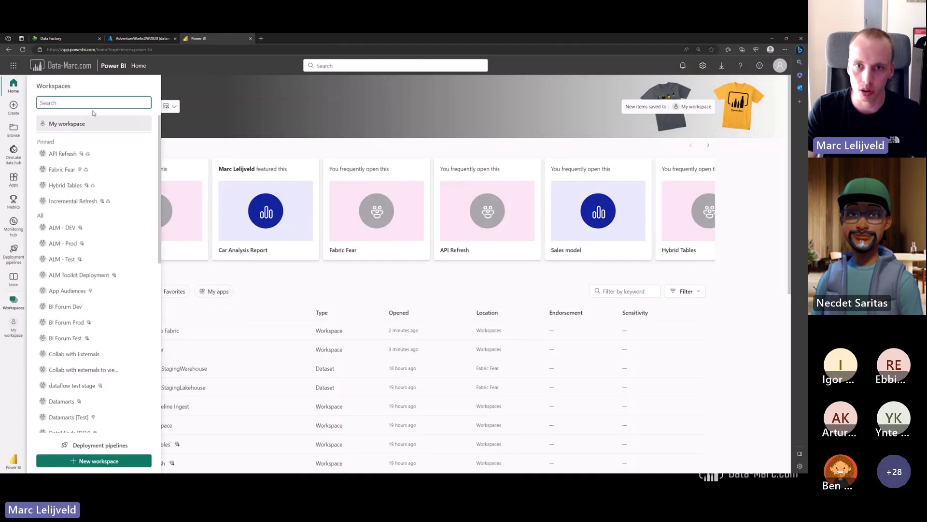
pyautogui.write('fab')
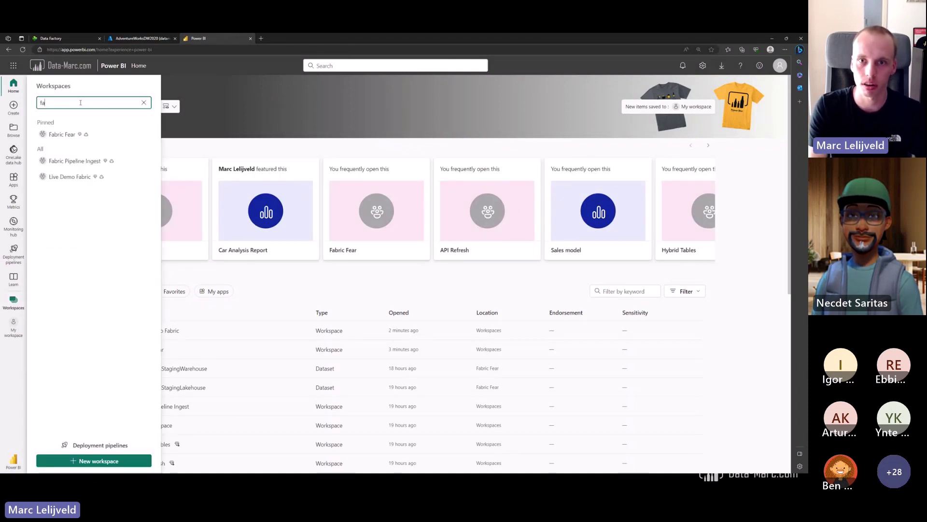
pyautogui.click(63, 179)
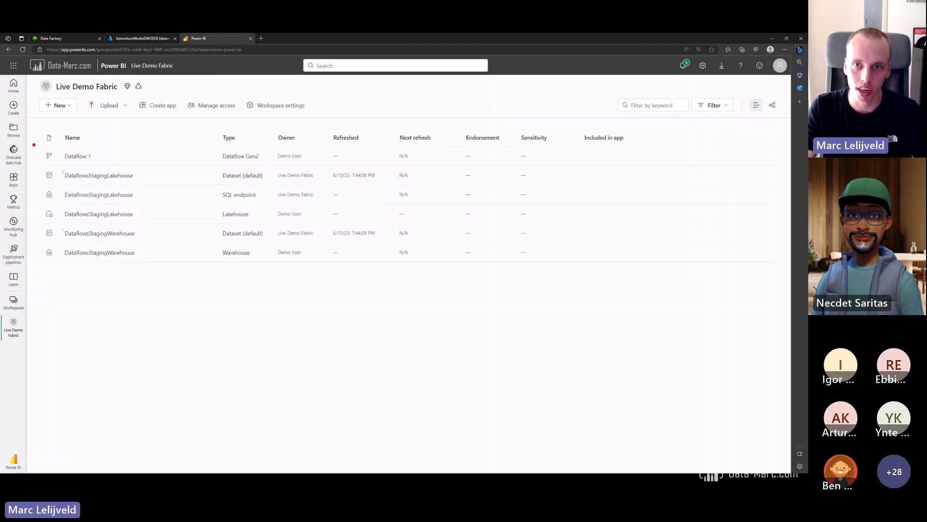
pyautogui.moveTo(38, 140)
pyautogui.mouseDown()
pyautogui.moveTo(196, 173)
pyautogui.moveTo(221, 166)
pyautogui.mouseUp()
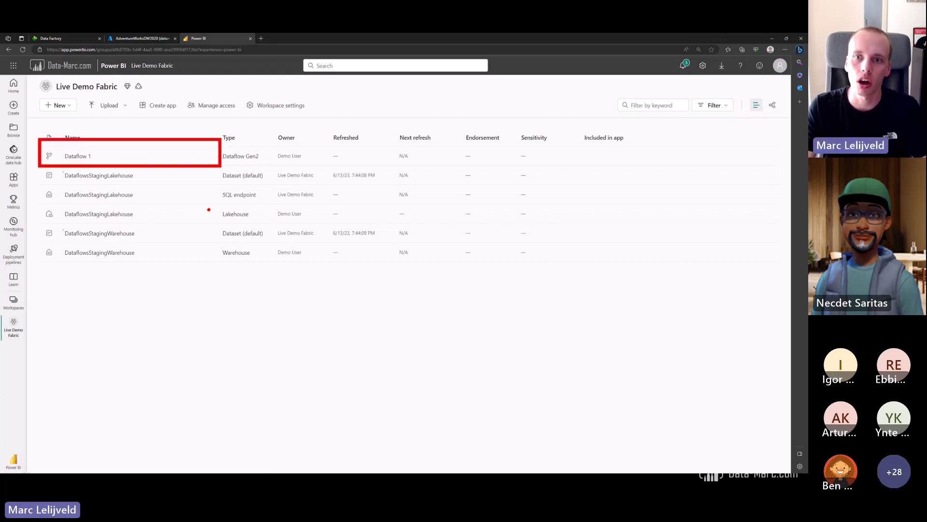
pyautogui.moveTo(165, 176)
pyautogui.mouseDown()
pyautogui.moveTo(200, 177)
pyautogui.moveTo(191, 194)
pyautogui.moveTo(194, 236)
pyautogui.mouseUp()
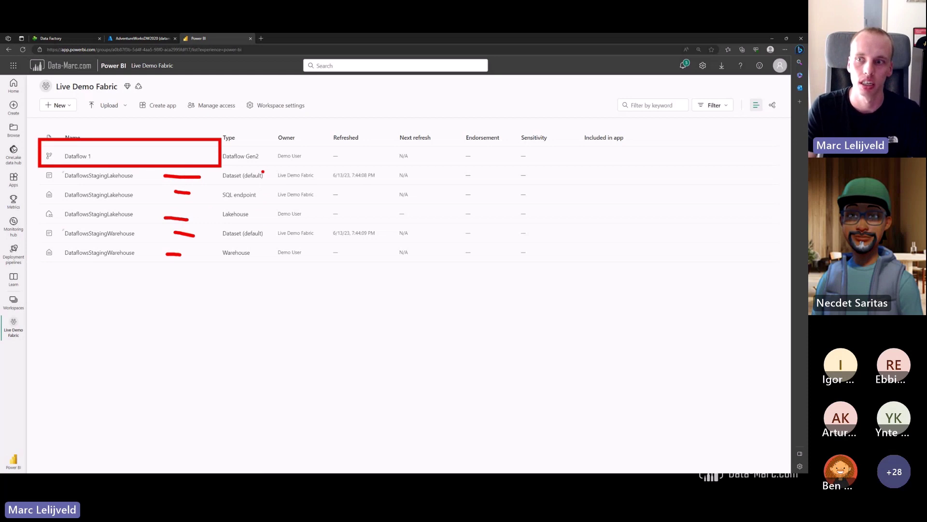
pyautogui.press('Escape')
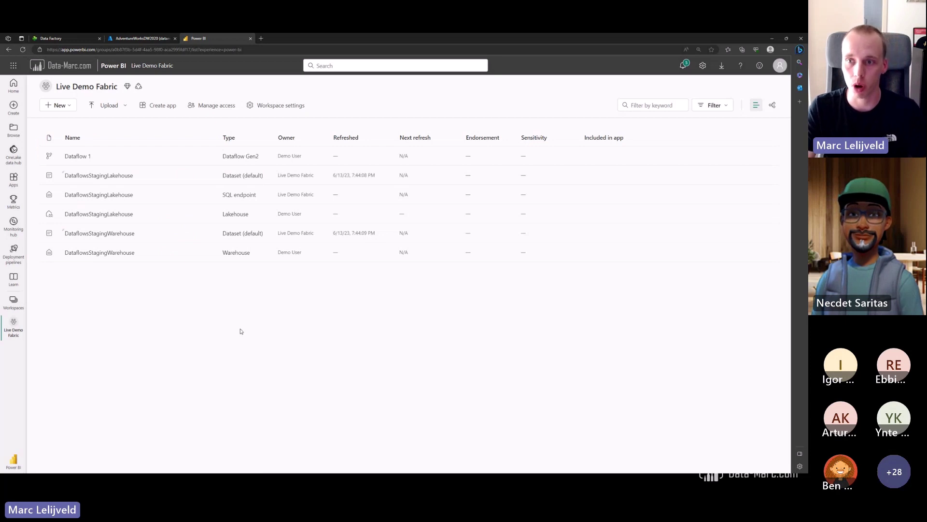
# - Open the DataflowsStagingWarehouse warehouse, expand its dbo tables and copy its SQL connection string from the warehouse settings
pyautogui.click(100, 253)
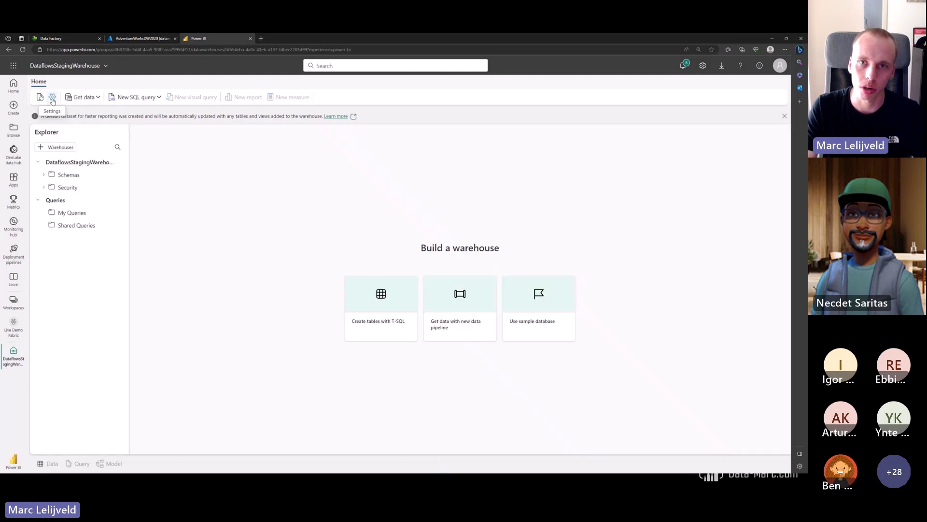
pyautogui.click(44, 175)
pyautogui.click(54, 186)
pyautogui.click(77, 225)
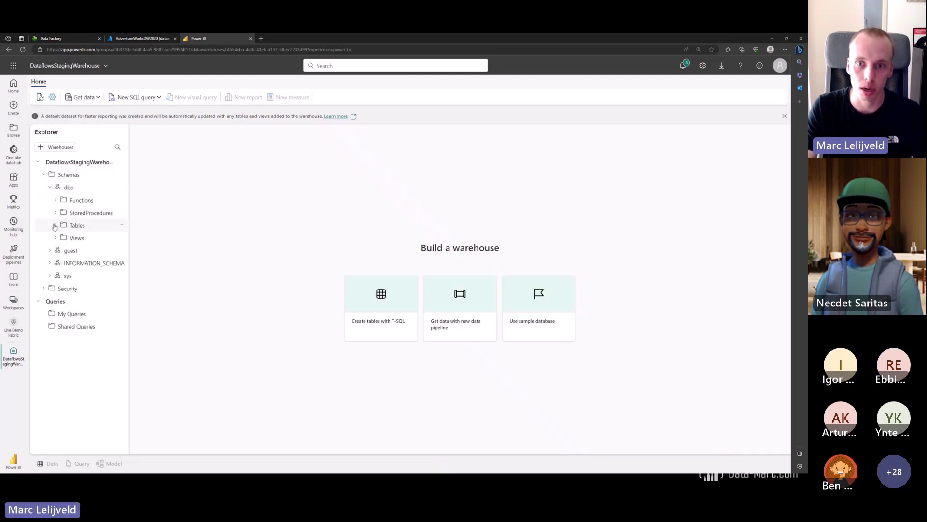
pyautogui.click(52, 98)
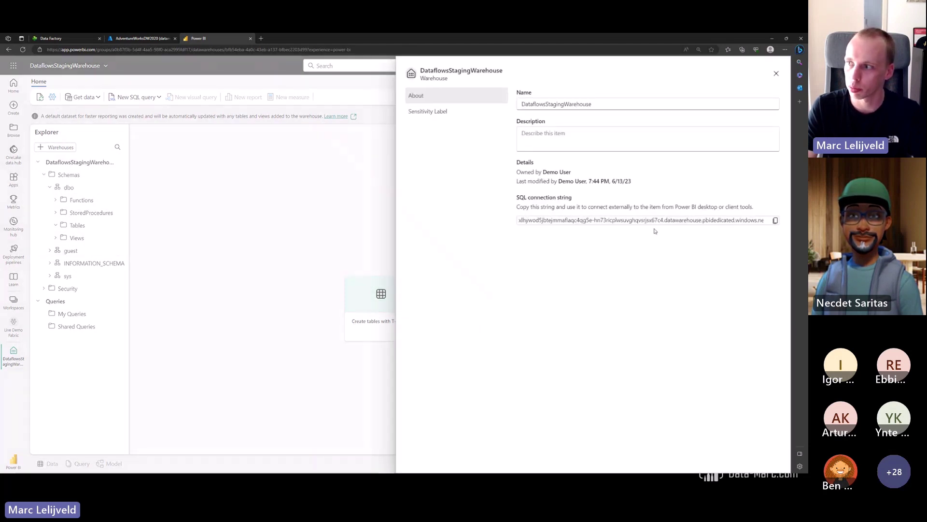
pyautogui.click(776, 221)
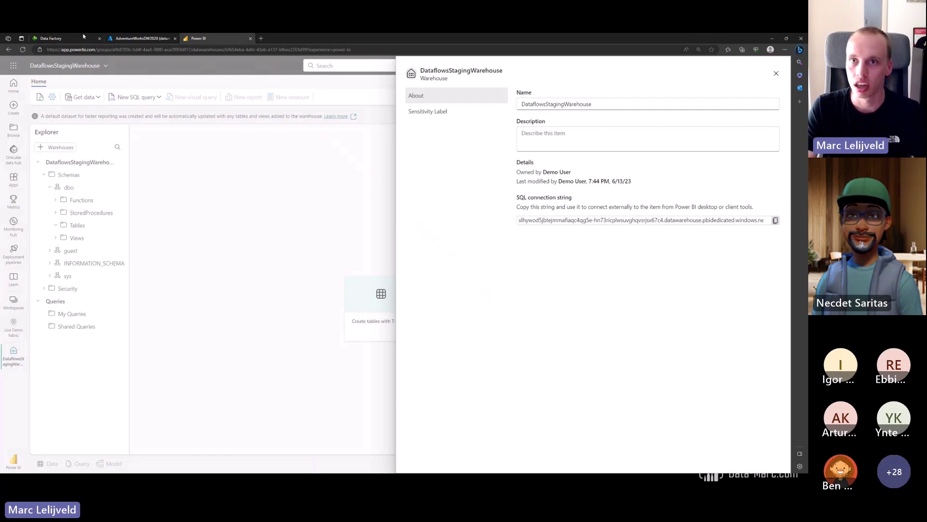
# - Back in the dataflow, connect DimCustomer to an Azure SQL database destination using the copied connection string and Organizational account authentication
pyautogui.click(53, 39)
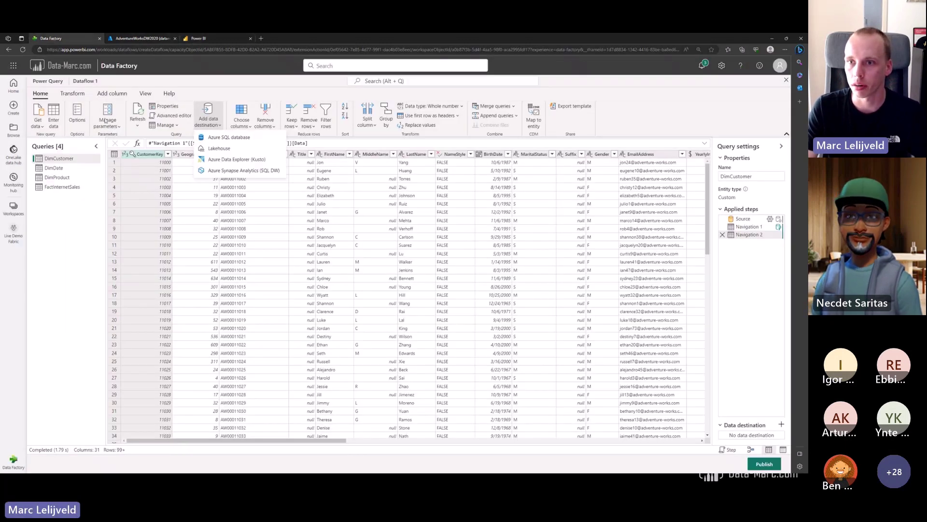
pyautogui.click(229, 140)
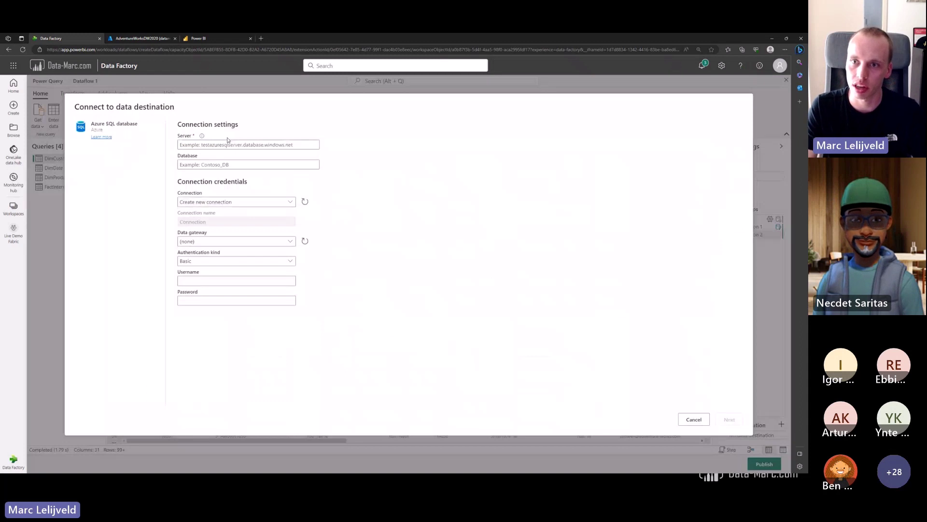
pyautogui.click(229, 143)
pyautogui.hotkey('ctrl', 'v')
pyautogui.click(418, 196)
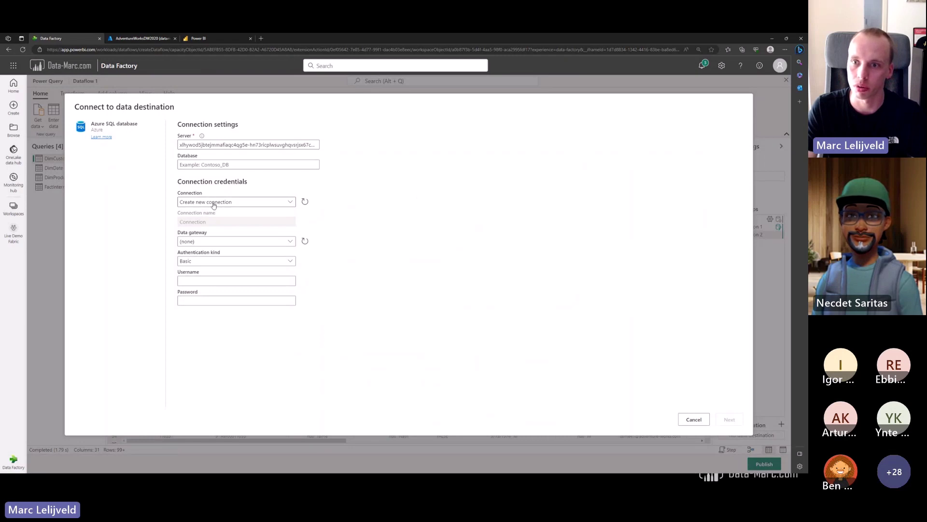
pyautogui.click(206, 261)
pyautogui.click(205, 279)
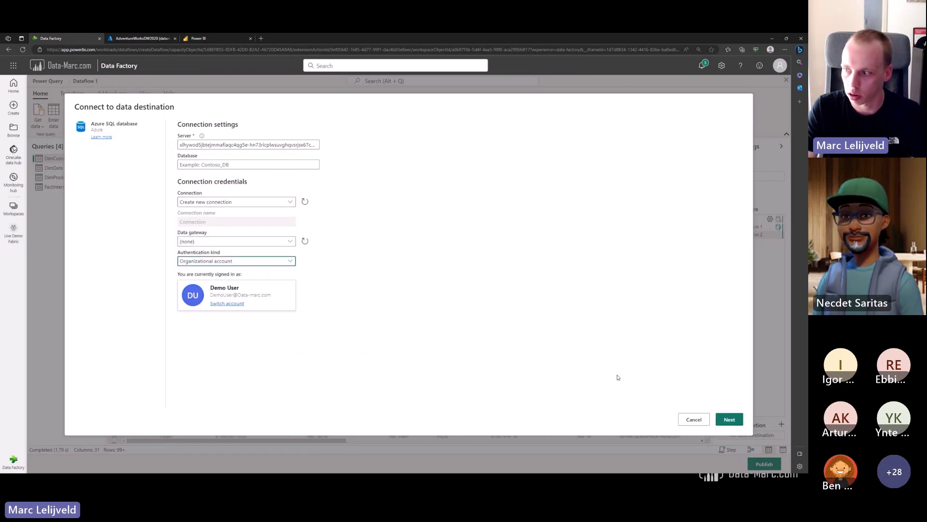
pyautogui.click(729, 420)
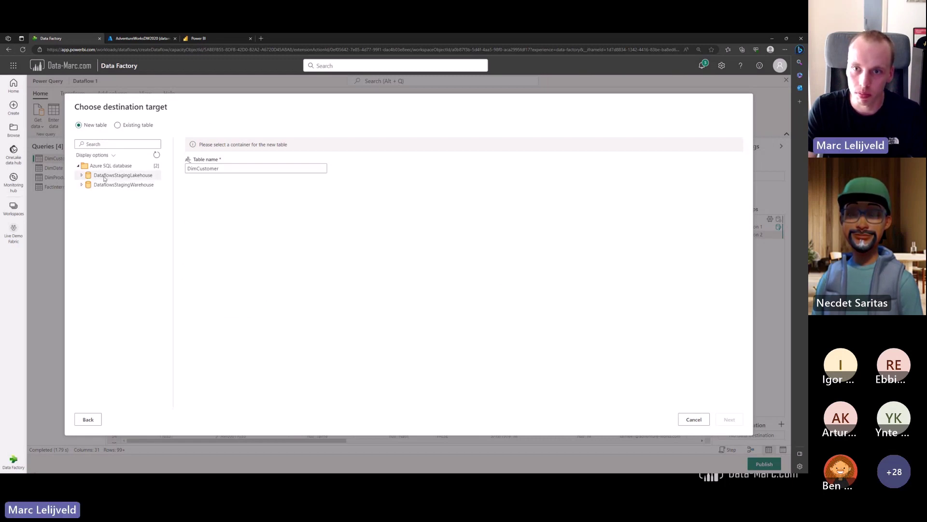
# - Set DimCustomer to load into a new DimCustomer table in DataflowsStagingWarehouse with the Replace update method, and save the destination settings
pyautogui.click(110, 185)
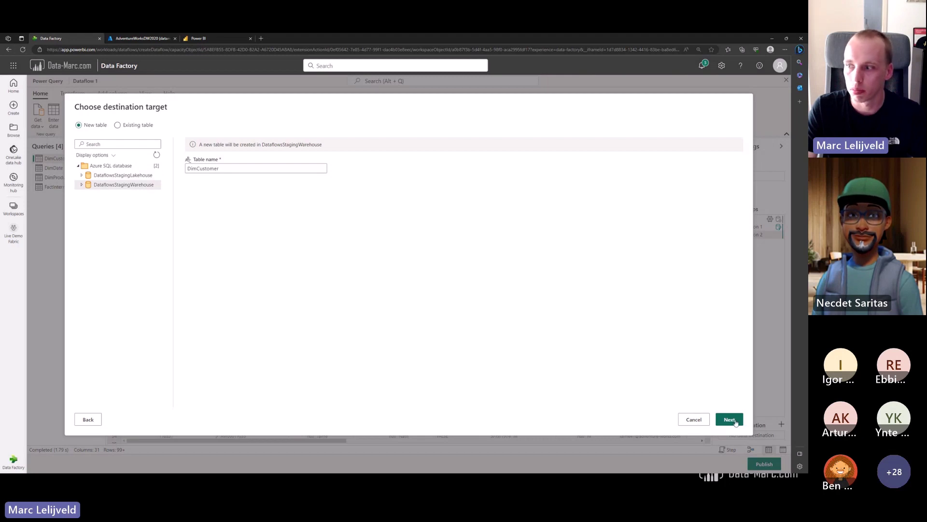
pyautogui.click(734, 420)
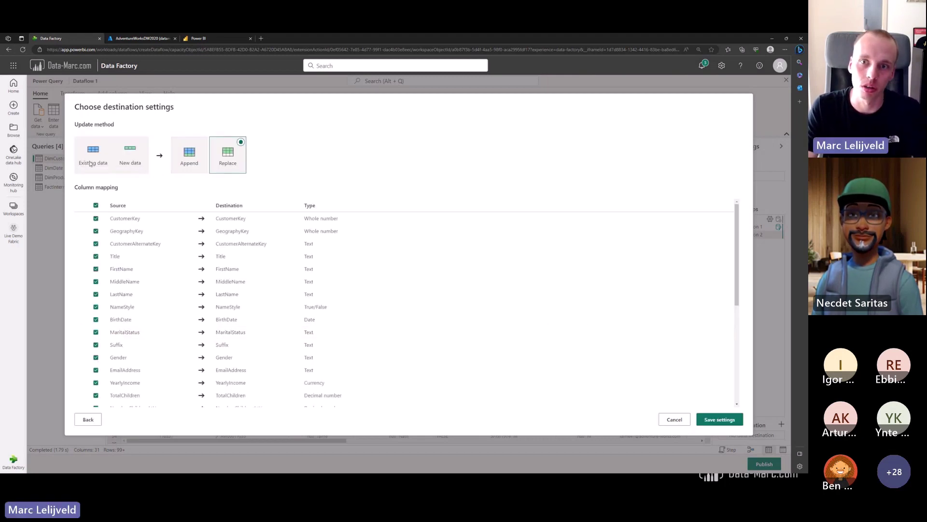
pyautogui.moveTo(126, 161)
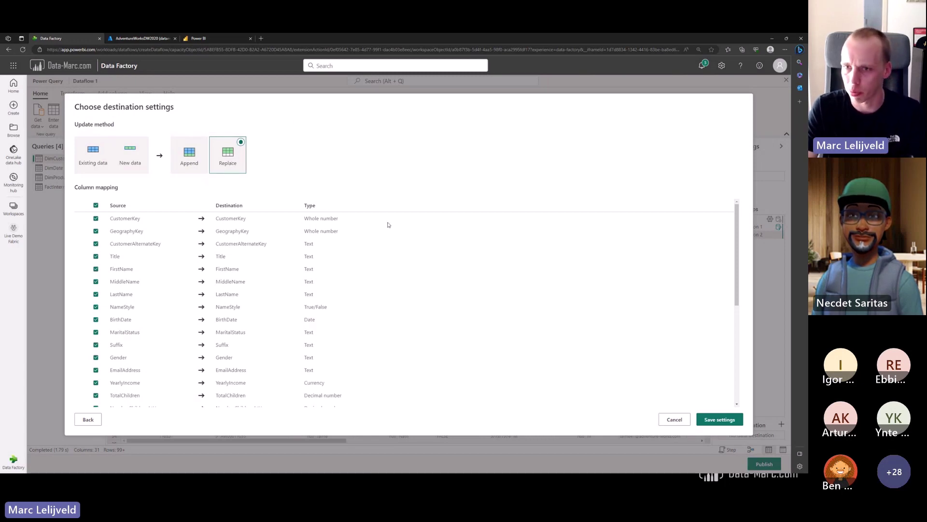
pyautogui.click(729, 419)
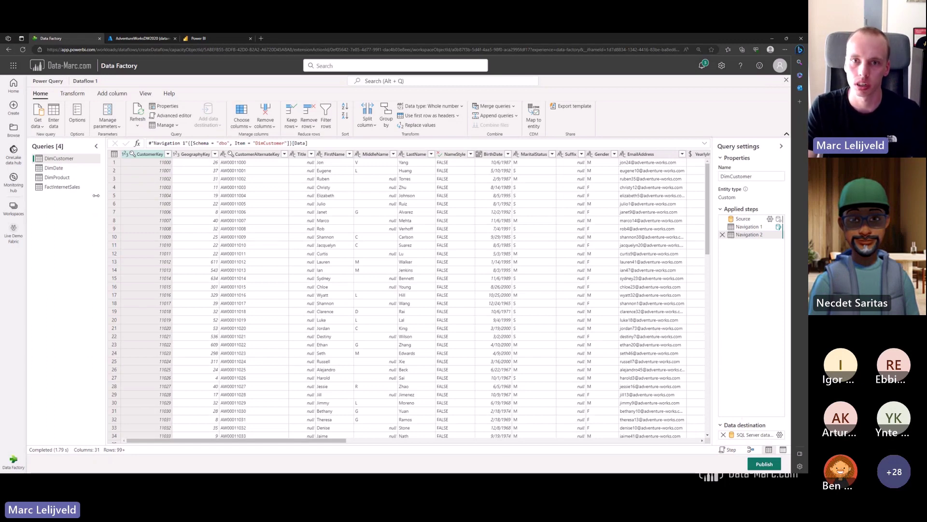
# - Give DimDate an Azure SQL database destination using the copied connection string, targeting a new DimDate table in DataflowsStagingWarehouse
pyautogui.click(53, 168)
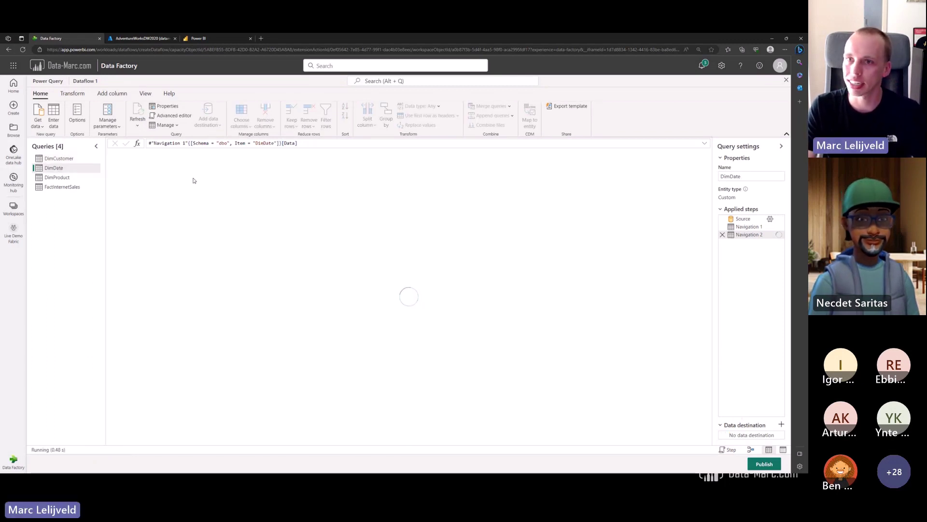
pyautogui.click(209, 120)
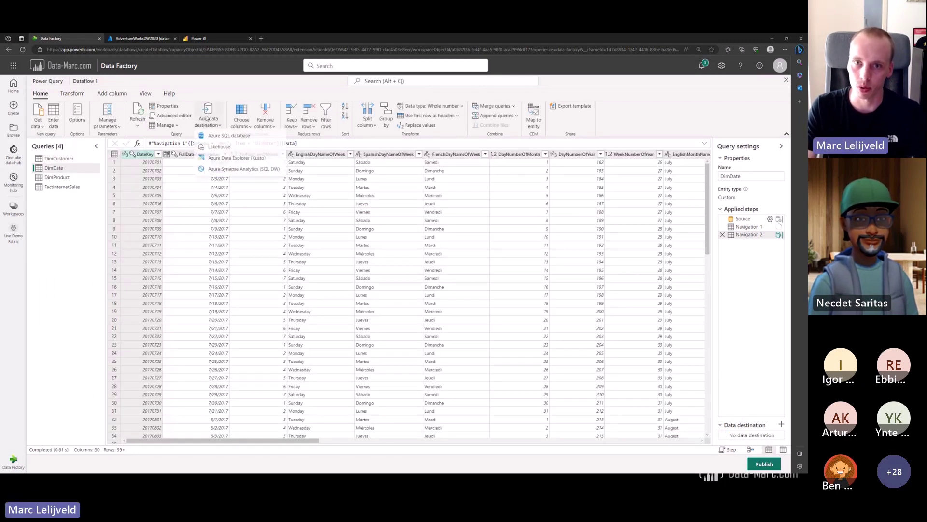
pyautogui.click(229, 137)
pyautogui.write('xlhywod5jbtejmmafiaqc4qg5e-hn73ricplwsuvghqvsrjsx67c4.datawarehouse.pbidedicated.windows.net')
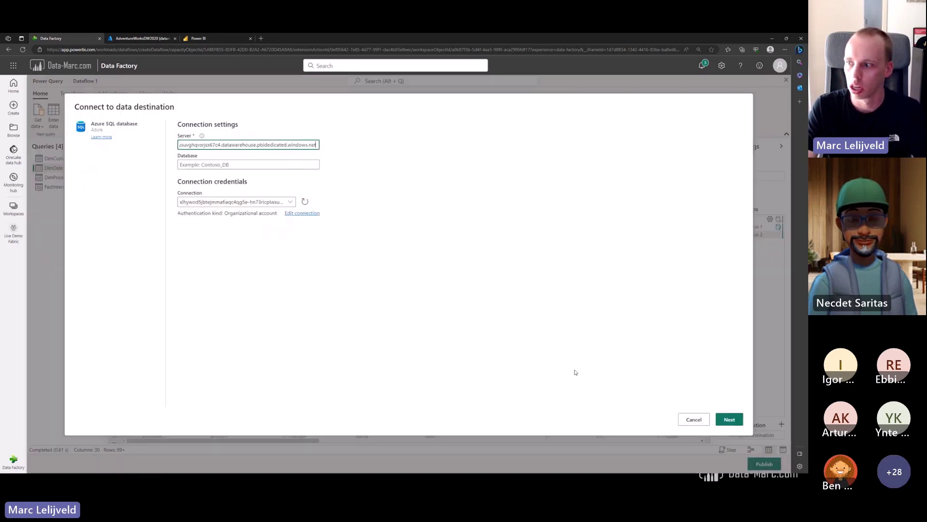
pyautogui.click(515, 325)
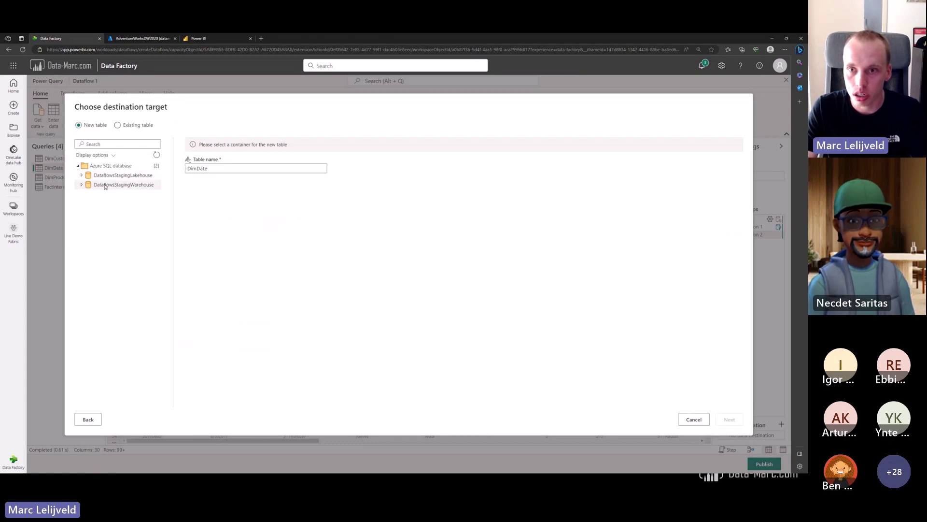
pyautogui.click(105, 187)
pyautogui.click(729, 419)
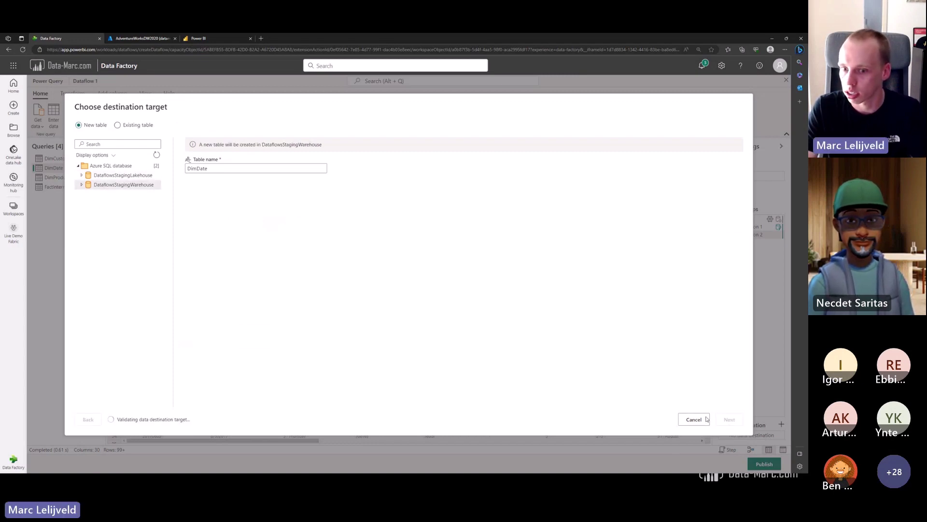
pyautogui.click(722, 420)
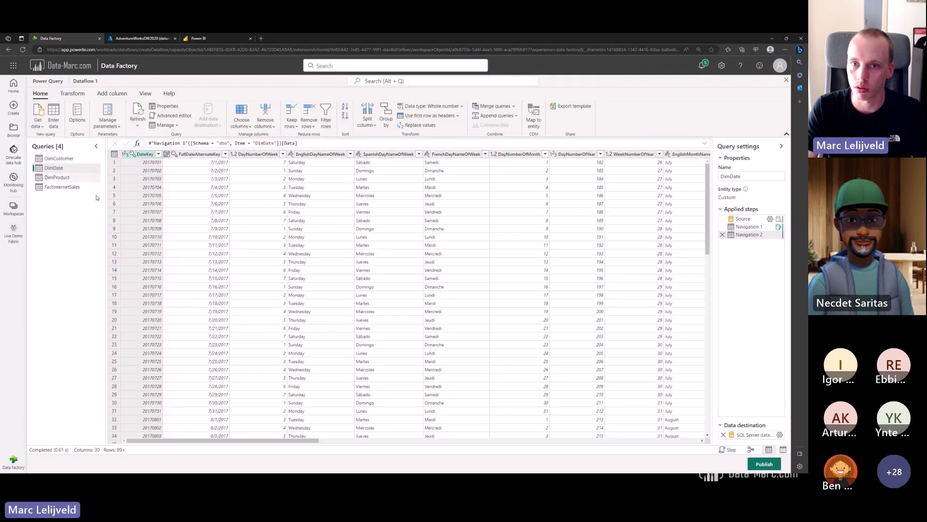
# - Give DimProduct an Azure SQL database destination using the copied connection string, targeting a new DimProduct table in DataflowsStagingWarehouse
pyautogui.click(57, 178)
pyautogui.click(207, 116)
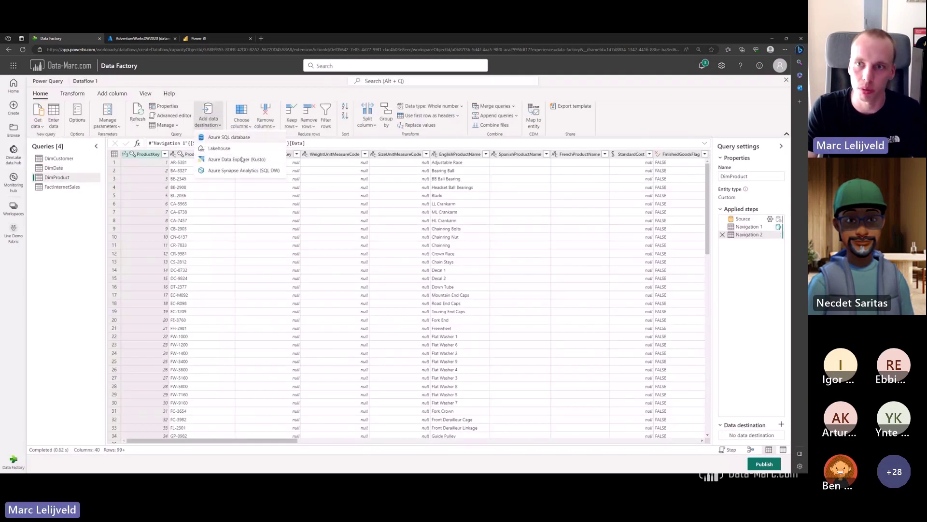
pyautogui.click(231, 138)
pyautogui.click(204, 144)
pyautogui.hotkey('ctrl', 'v')
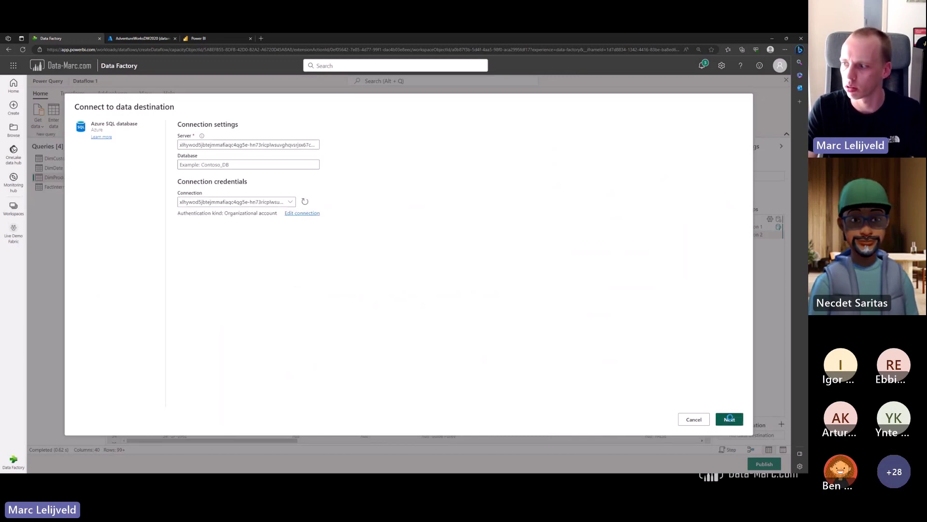
pyautogui.click(728, 419)
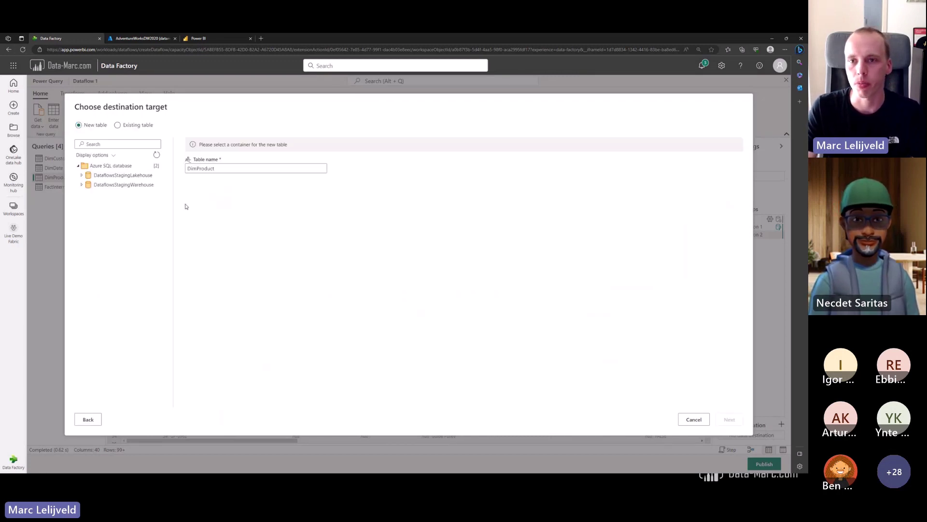
pyautogui.click(729, 419)
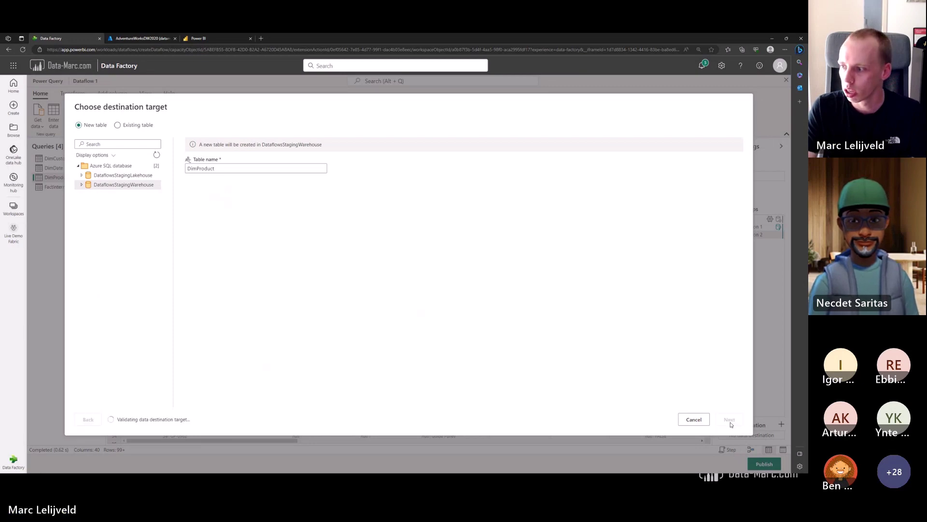
pyautogui.click(727, 419)
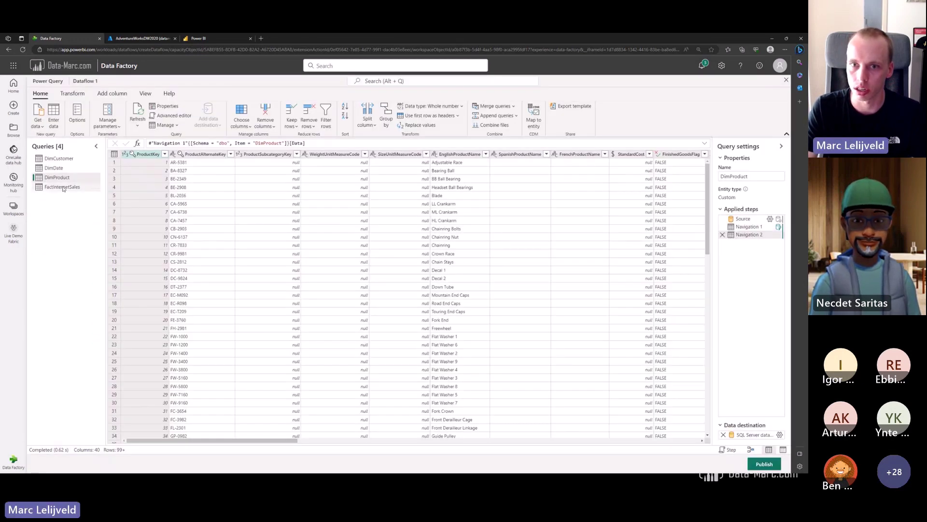
# - Give FactInternetSales an Azure SQL database destination using the same connection string, targeting a new FactInternetSales table in DataflowsStagingWarehouse with the Replace method
pyautogui.click(62, 187)
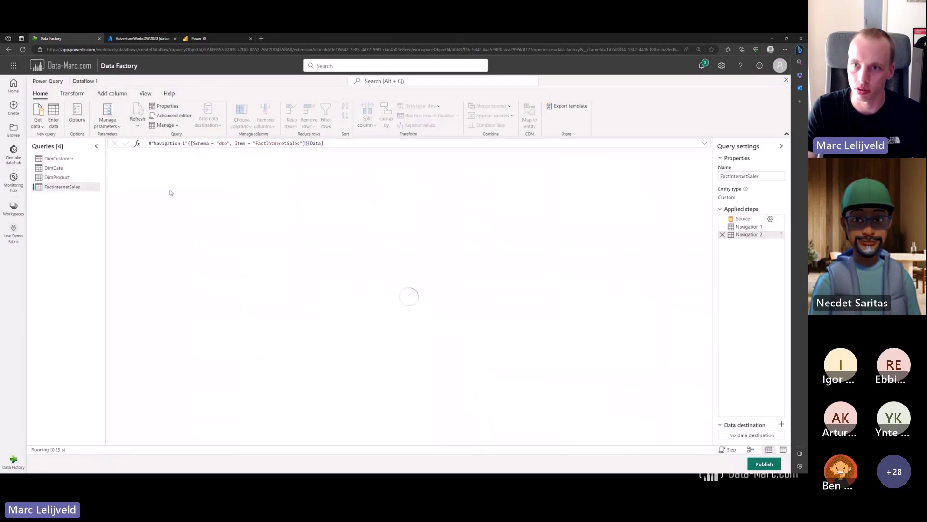
pyautogui.click(208, 114)
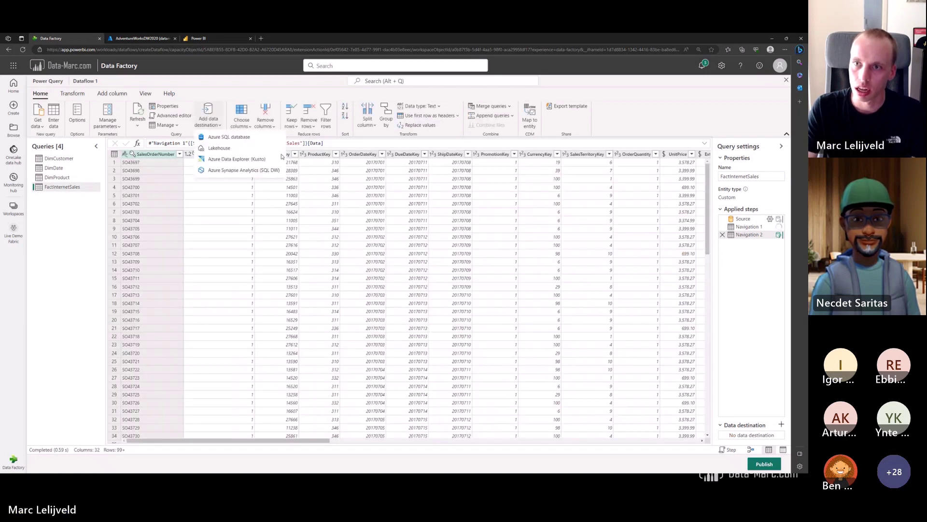
pyautogui.click(227, 136)
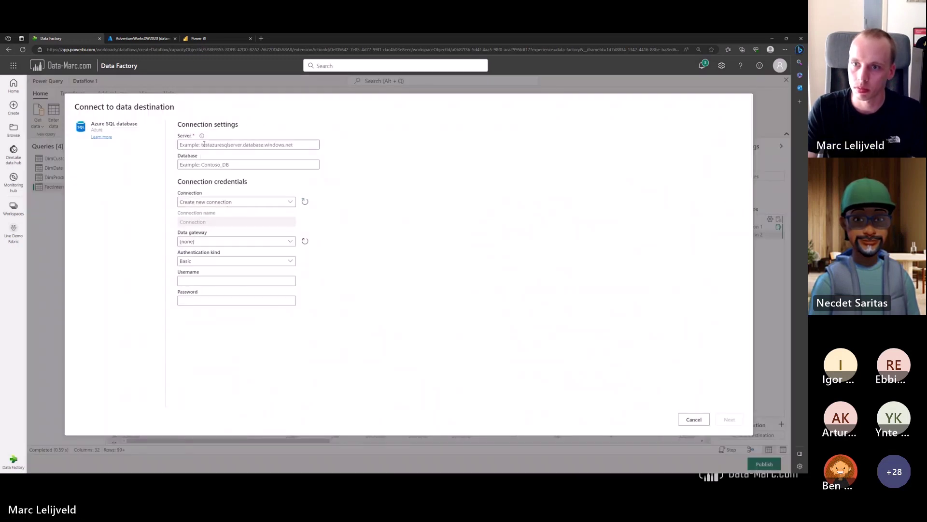
pyautogui.click(730, 419)
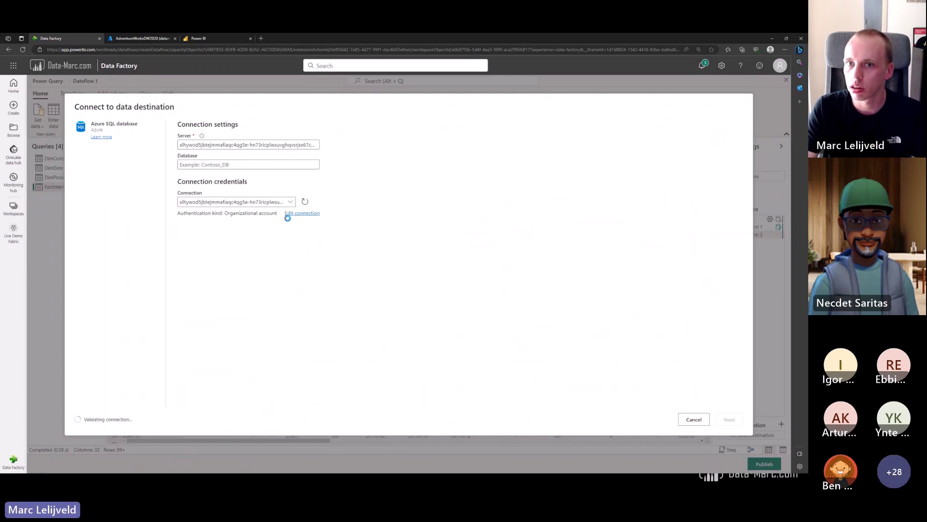
pyautogui.click(113, 184)
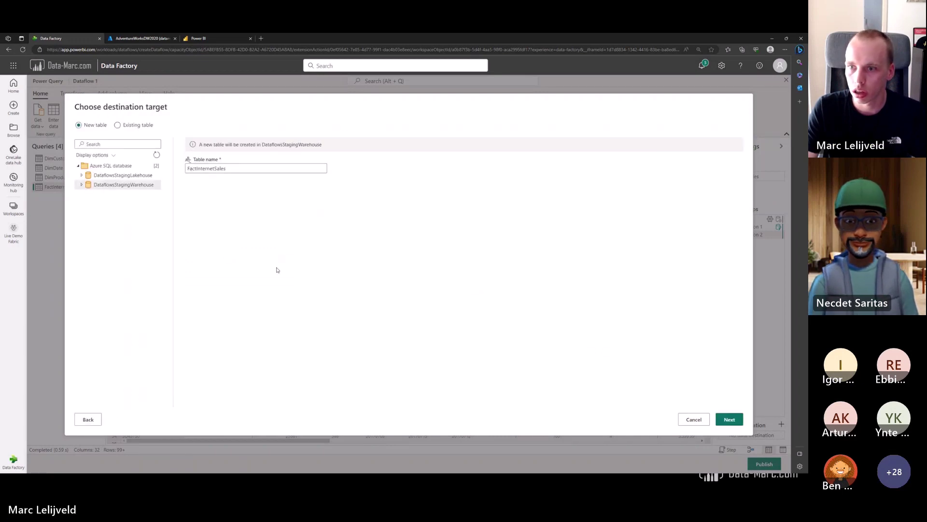
pyautogui.click(727, 419)
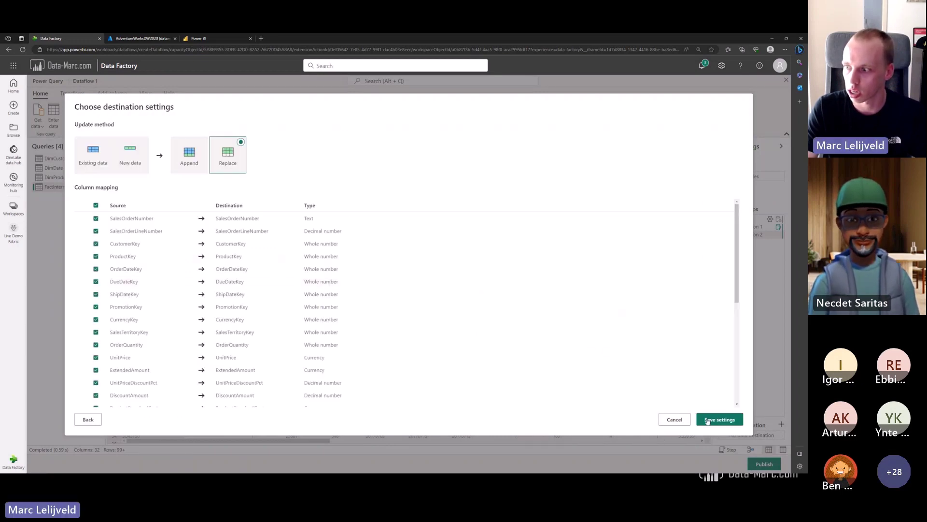
pyautogui.click(714, 418)
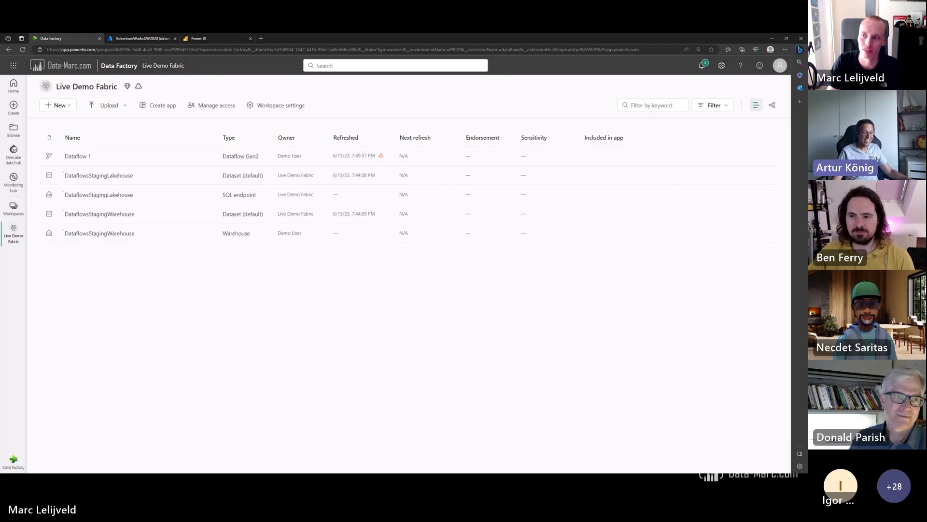
# - Review the table and activity statuses of Dataflow 1's refresh run in the Live Demo Fabric workspace, and close the details
pyautogui.click(381, 156)
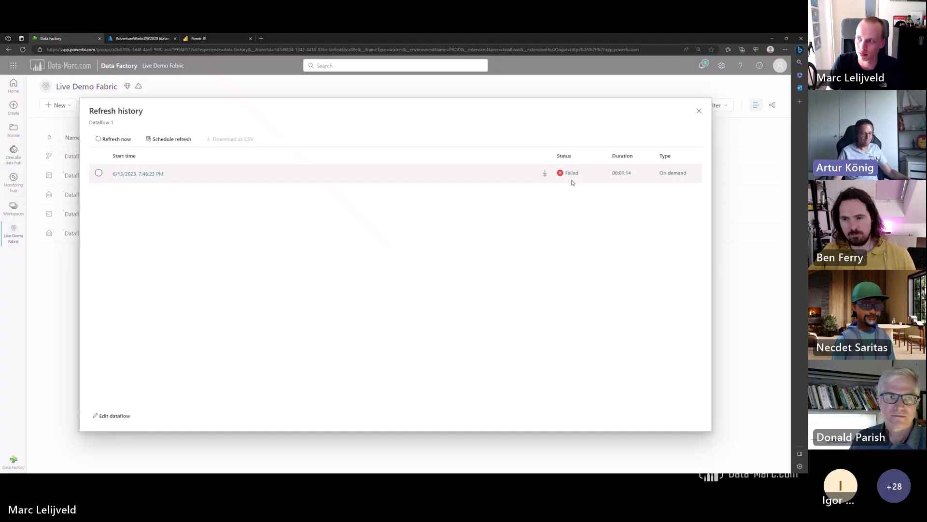
pyautogui.click(378, 180)
pyautogui.scroll(-2, 343, 271)
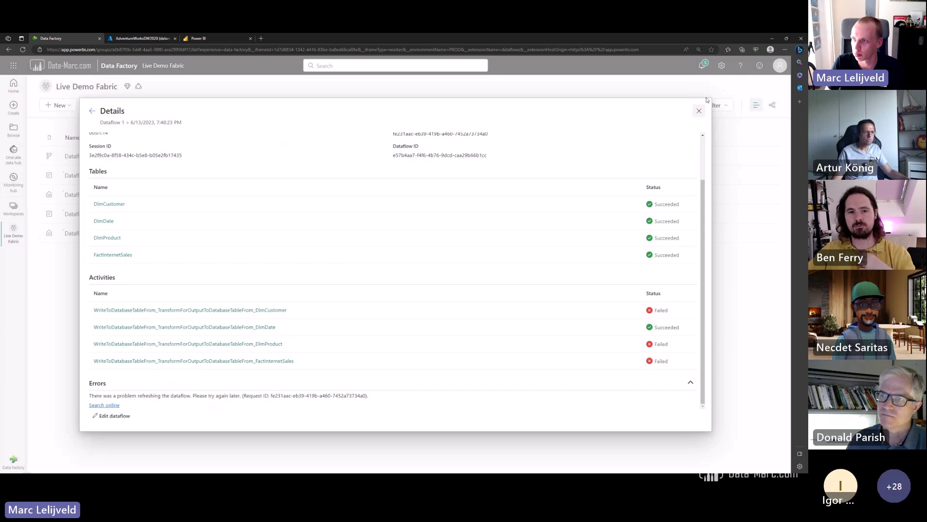
pyautogui.click(699, 110)
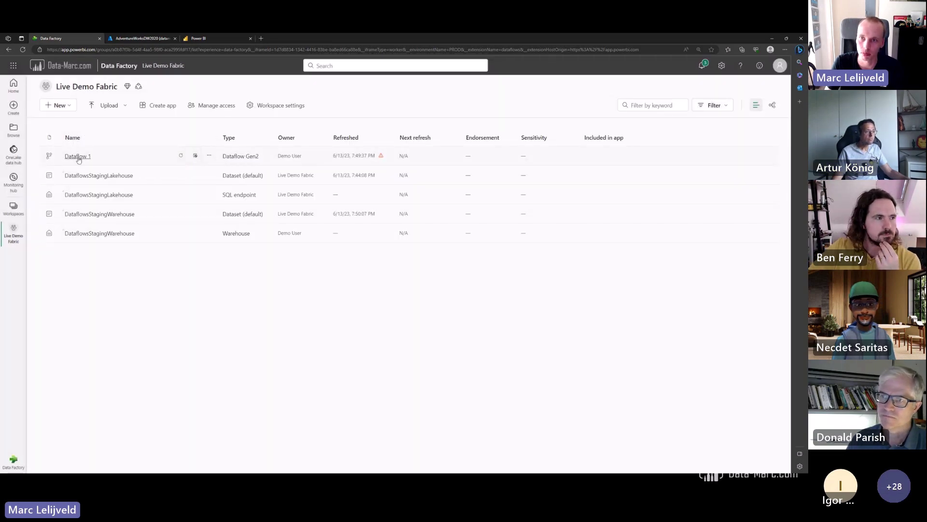
# - Reopen Dataflow 1's refresh history and read the error of the DimCustomer write-to-database activity, then close the details
pyautogui.click(208, 157)
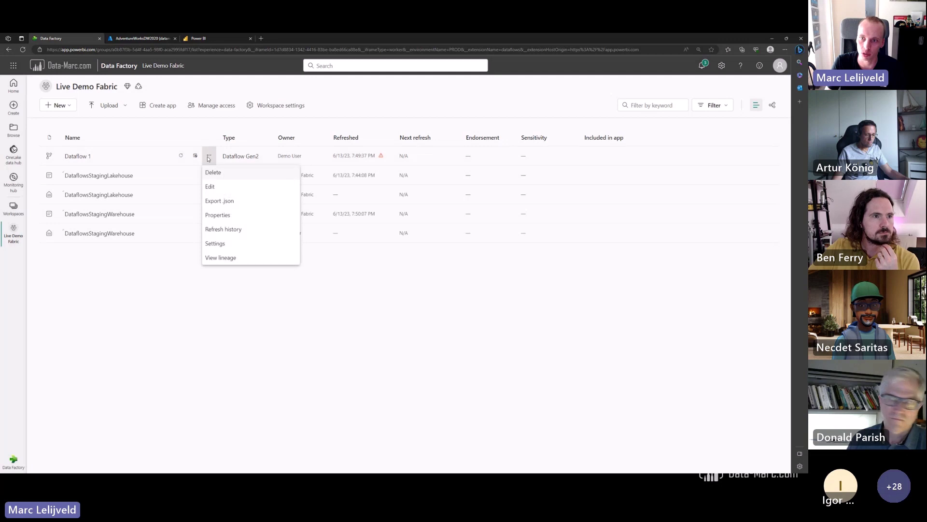
pyautogui.click(244, 231)
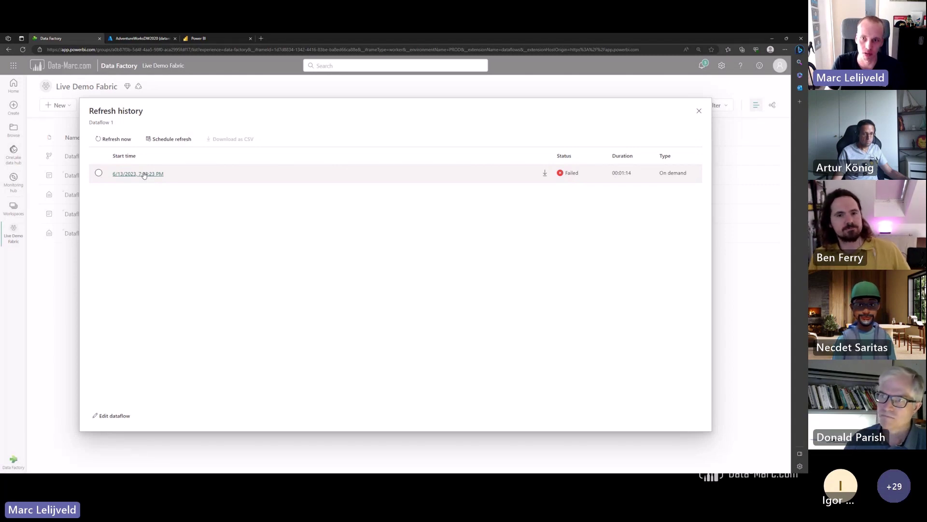
pyautogui.click(144, 174)
pyautogui.scroll(-2, 284, 207)
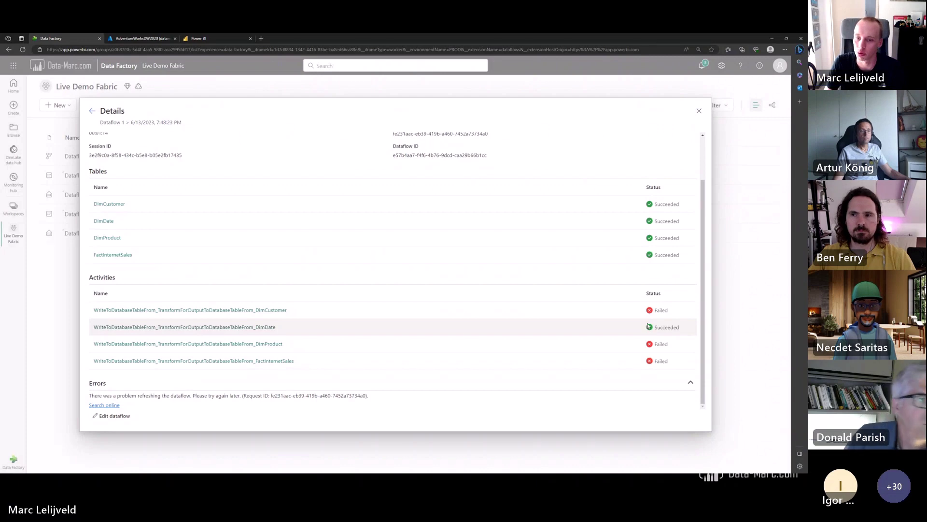
pyautogui.click(237, 311)
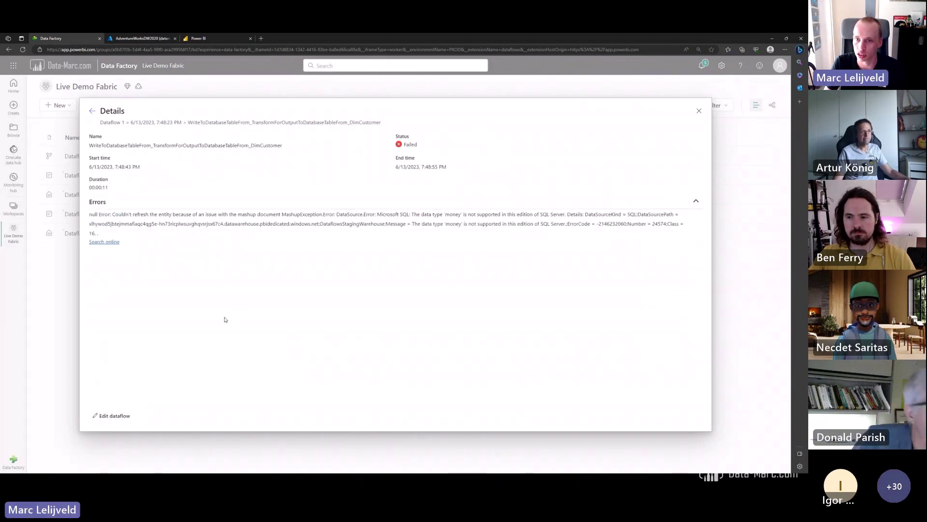
pyautogui.moveTo(118, 214); pyautogui.dragTo(623, 214)
pyautogui.click(520, 214)
pyautogui.click(360, 219)
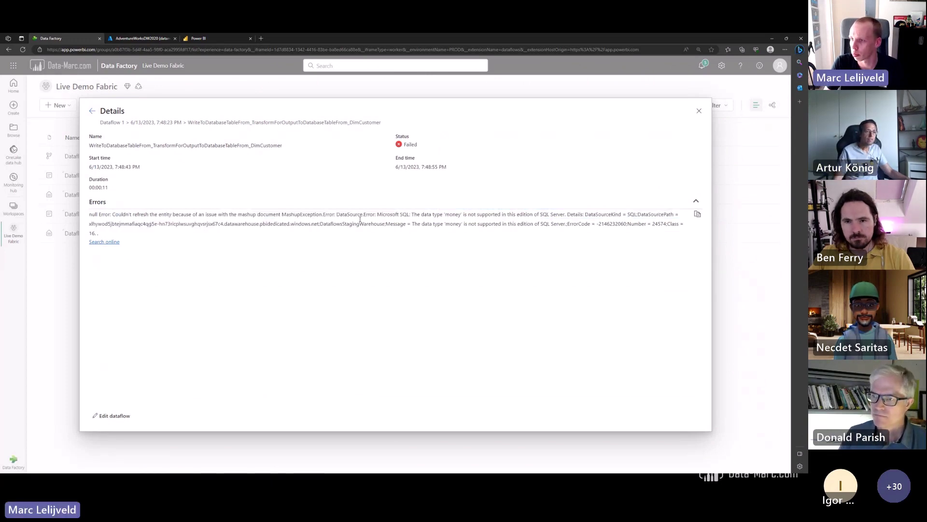
pyautogui.click(698, 110)
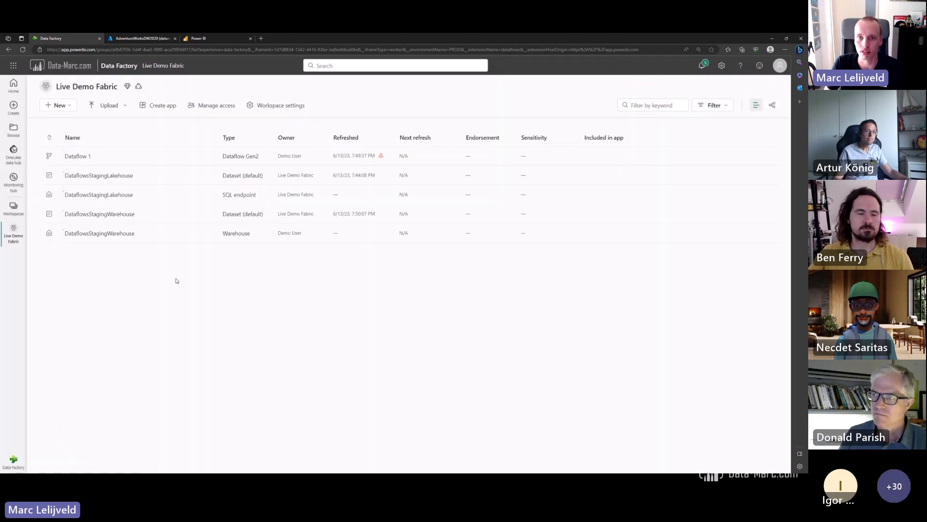
# - Switch to the Fabric Fear workspace and examine the refresh history of its Dataflow 1
pyautogui.click(14, 207)
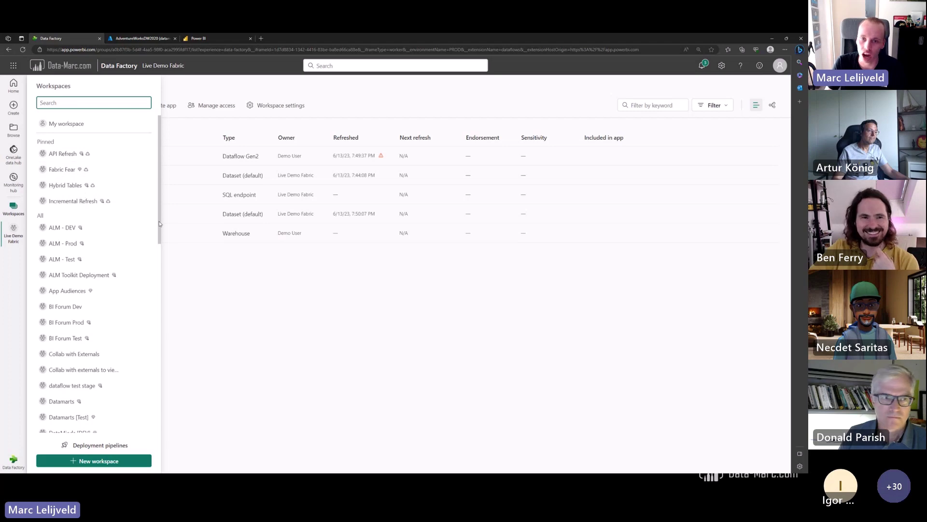
pyautogui.click(60, 173)
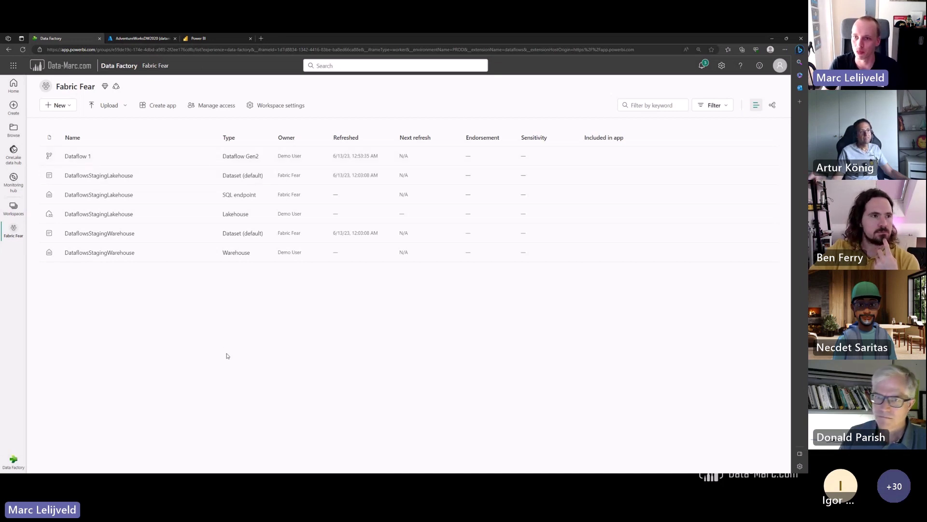
pyautogui.click(209, 155)
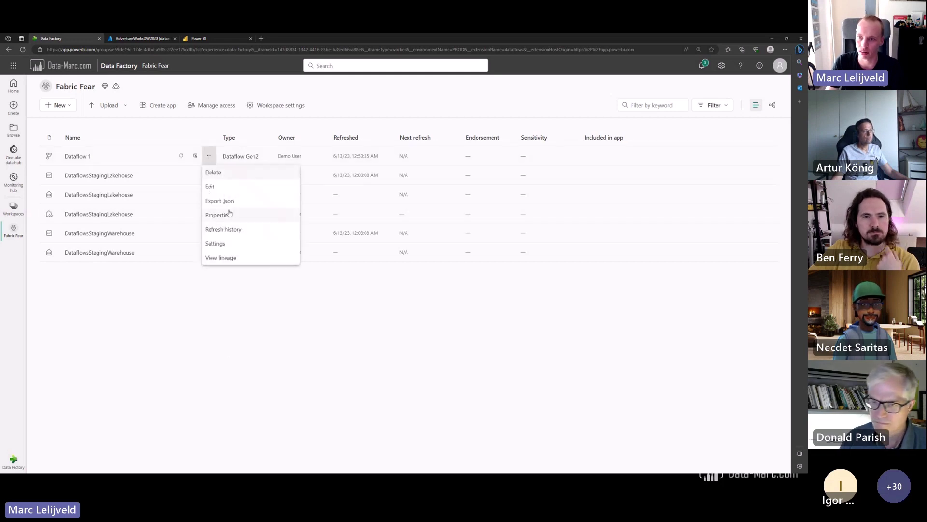
pyautogui.click(232, 228)
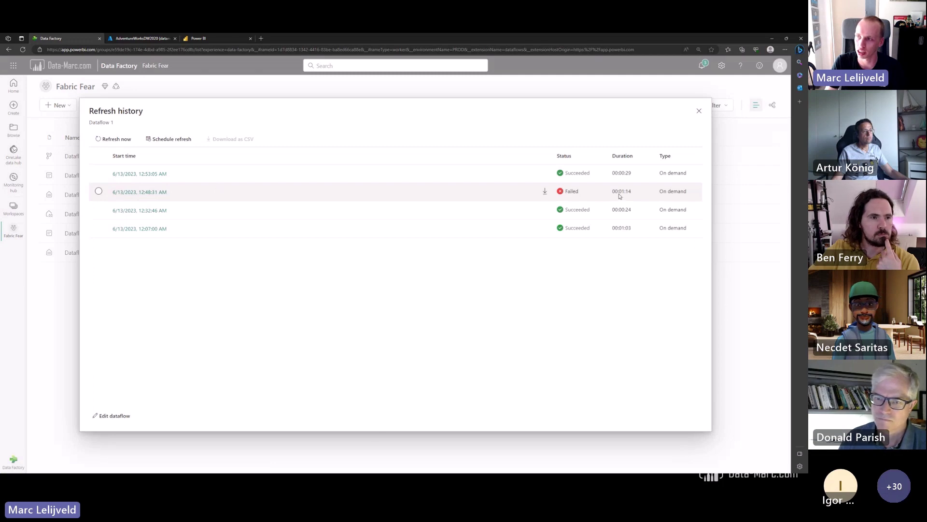
# - Review the table and activity statuses of Dataflow 1's 12:53:05 AM refresh run, and close the details
pyautogui.click(140, 174)
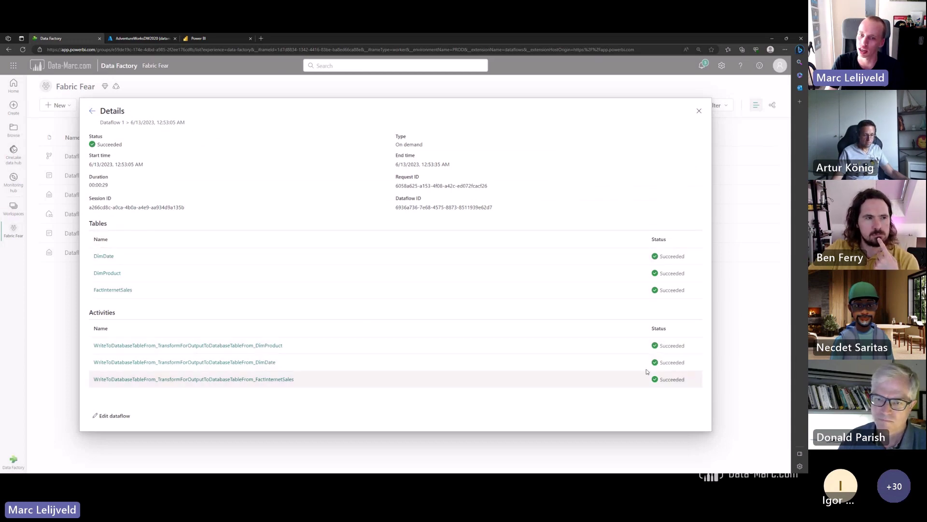
pyautogui.click(699, 110)
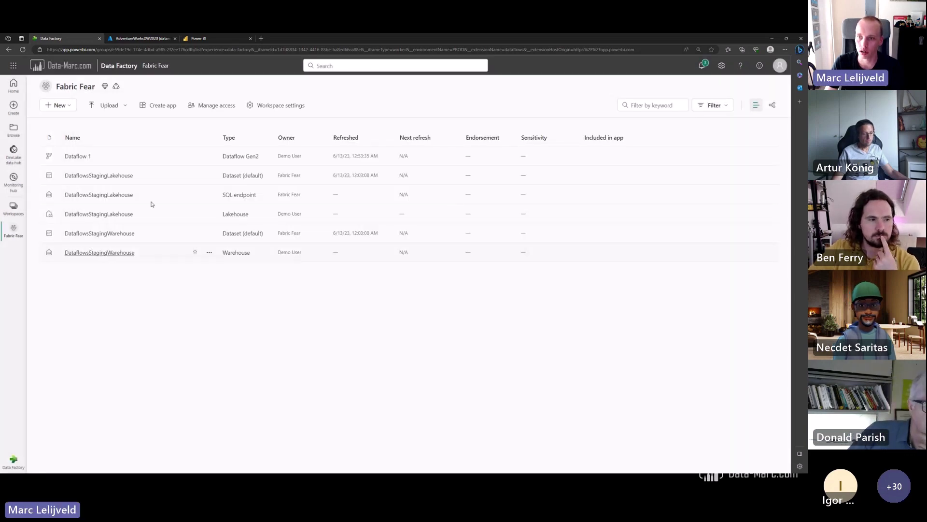
# - Open the DataflowsStagingWarehouse warehouse and mark its dbo tables and saved table-creation queries on screen
pyautogui.click(85, 253)
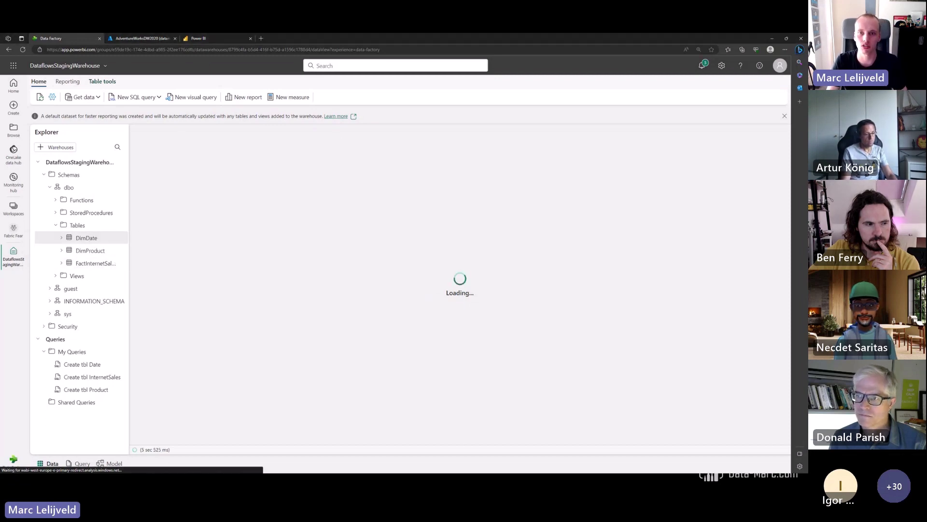
pyautogui.hotkey('ctrl', '2')
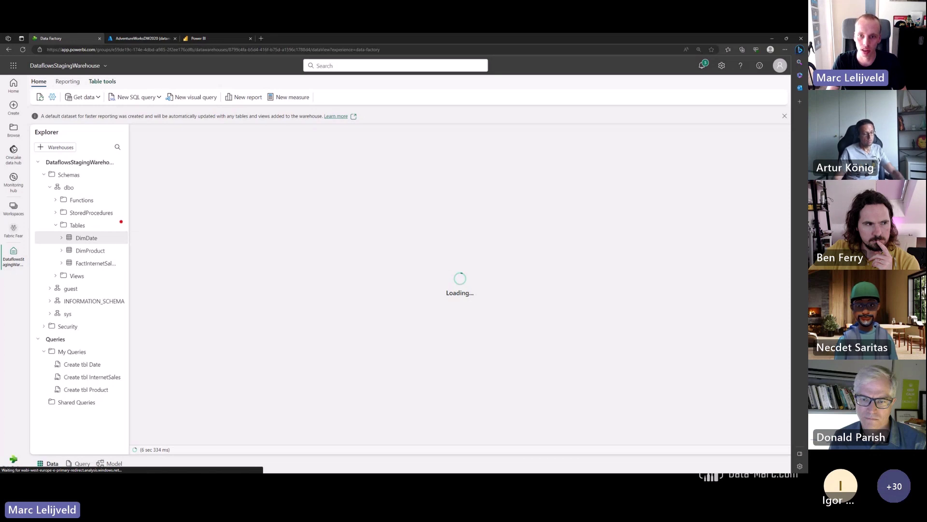
pyautogui.moveTo(116, 220)
pyautogui.mouseDown()
pyautogui.moveTo(137, 242)
pyautogui.moveTo(137, 265)
pyautogui.moveTo(123, 271)
pyautogui.mouseUp()
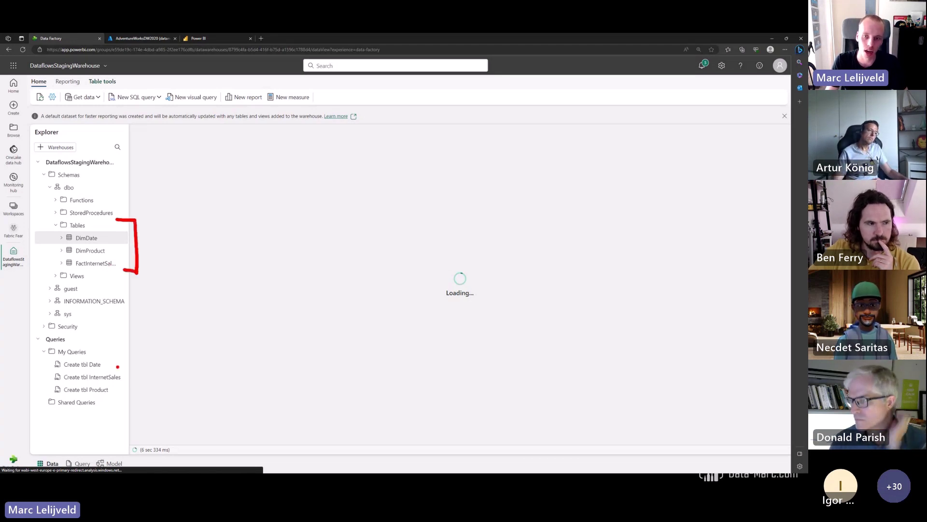
pyautogui.moveTo(160, 356); pyautogui.dragTo(113, 365)
pyautogui.moveTo(172, 374); pyautogui.dragTo(129, 375)
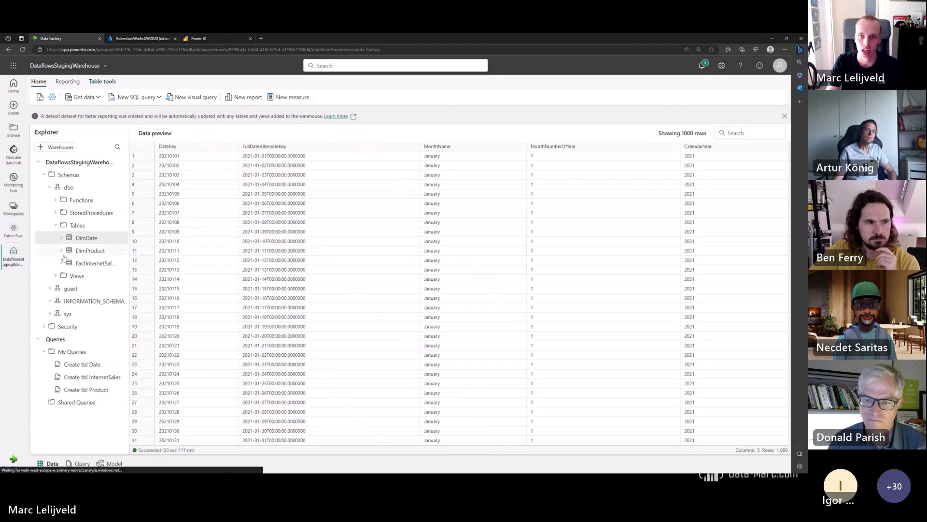
# - Preview the data of the DimProduct and FactInternetSales tables and check the number of rows shown for FactInternetSales
pyautogui.click(94, 253)
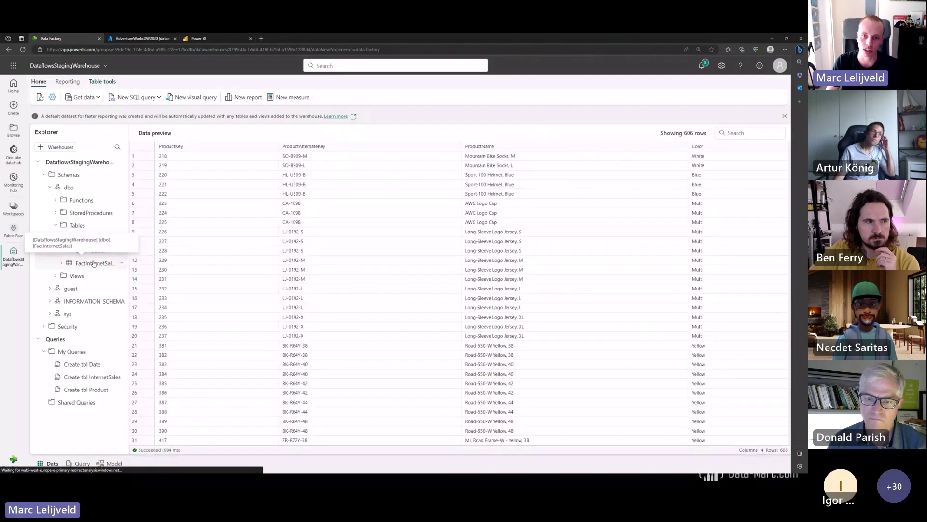
pyautogui.click(95, 263)
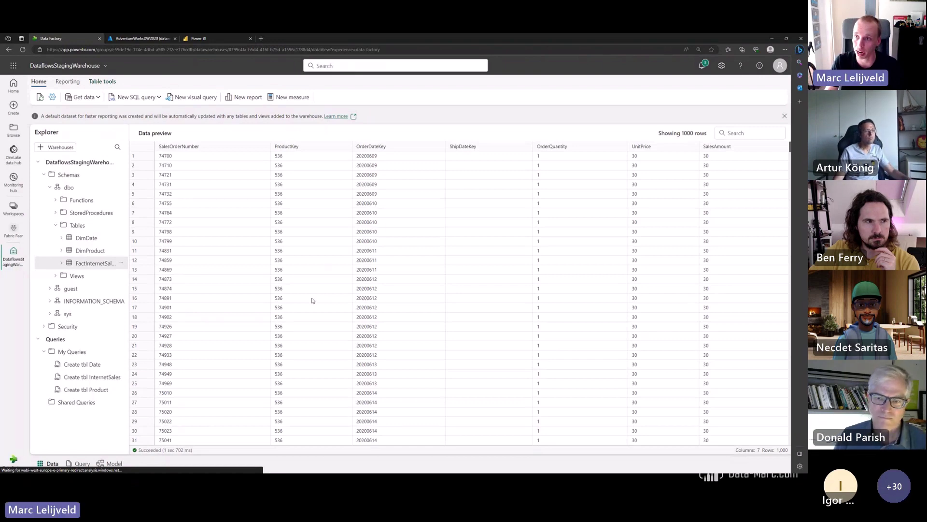
pyautogui.scroll(-10, 426, 293)
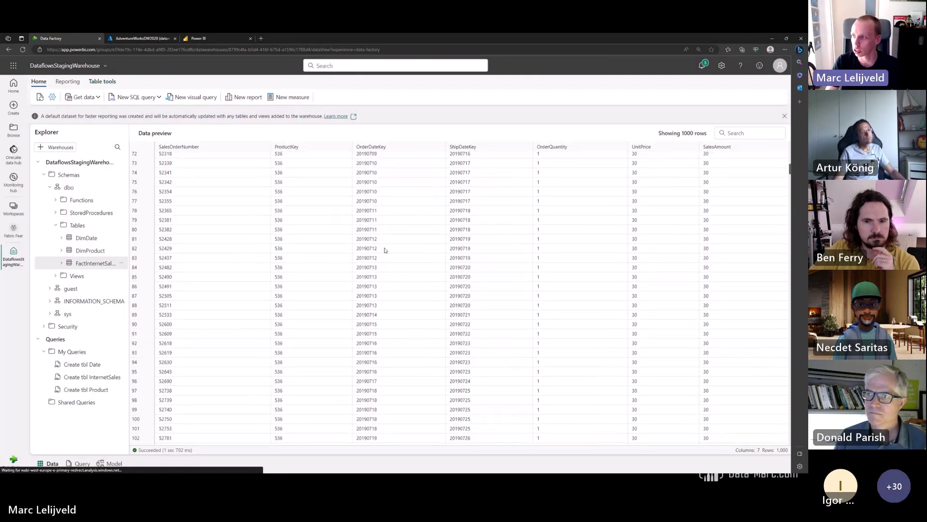
pyautogui.scroll(10, 543, 299)
pyautogui.moveTo(707, 133); pyautogui.dragTo(679, 133)
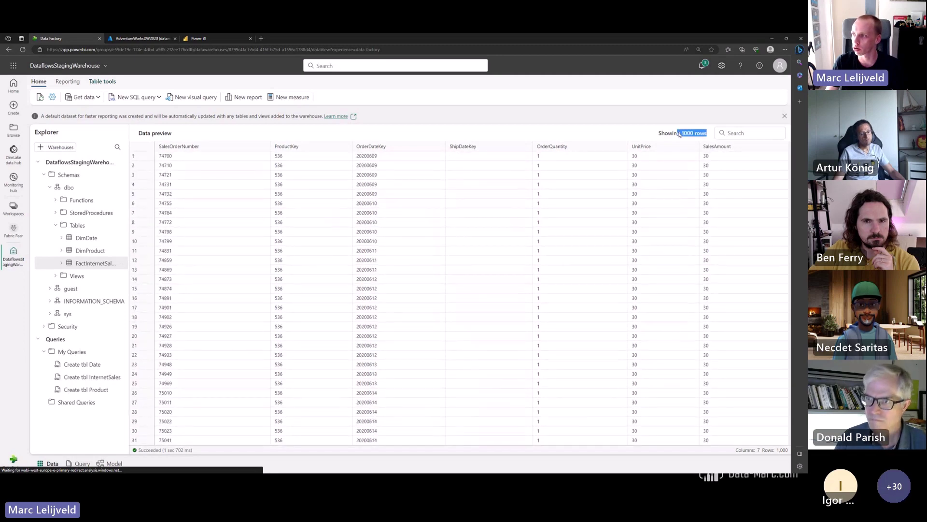
pyautogui.click(684, 131)
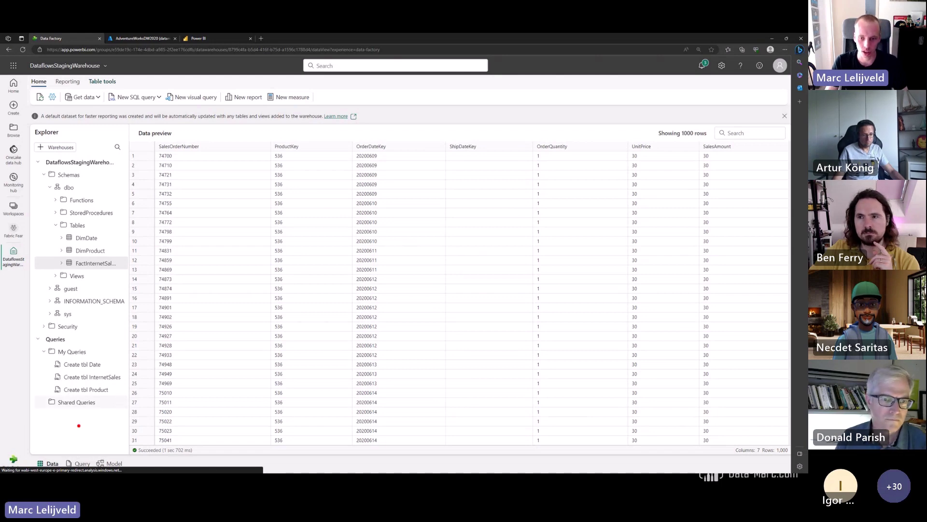
# - Point out the warehouse's Query and Model views on screen, and open the Query view
pyautogui.moveTo(79, 458); pyautogui.dragTo(80, 389)
pyautogui.moveTo(107, 456); pyautogui.dragTo(107, 381)
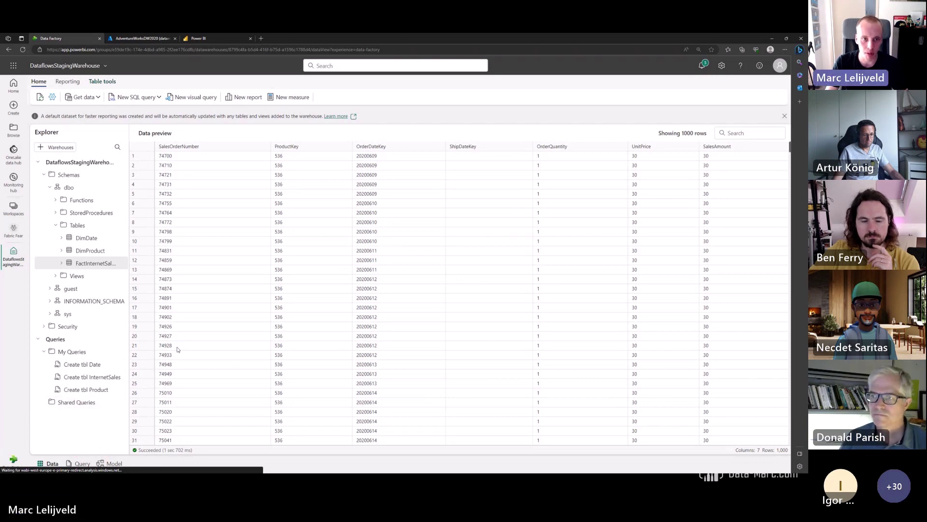
pyautogui.click(81, 463)
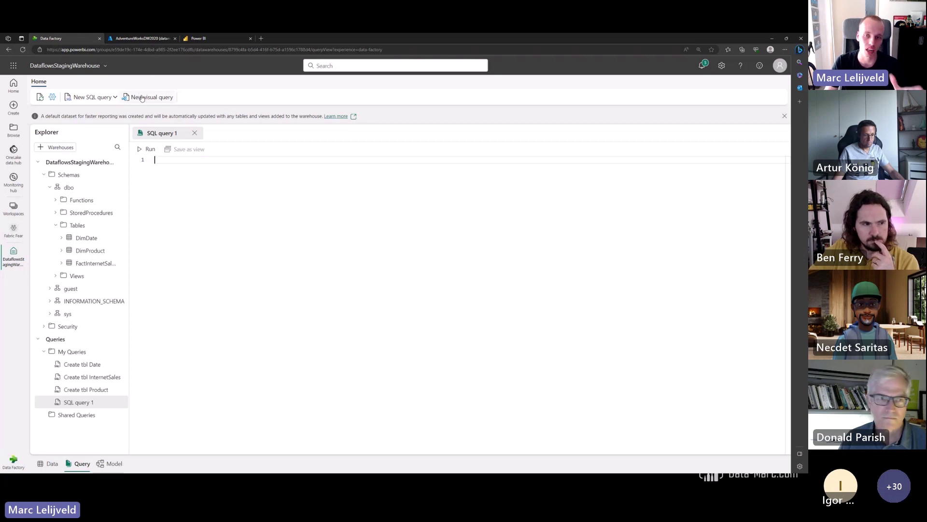
# - In the Model view, rearrange the tables so FactInternetSales sits between DimProduct and DimDate with clear spacing
pyautogui.click(114, 463)
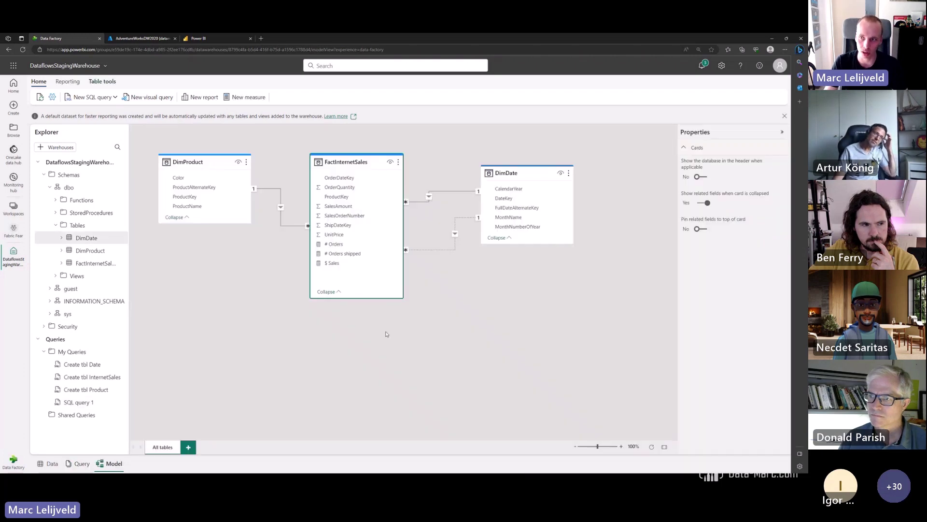
pyautogui.moveTo(348, 162); pyautogui.dragTo(343, 163)
pyautogui.moveTo(193, 162); pyautogui.dragTo(194, 204)
pyautogui.moveTo(515, 179); pyautogui.dragTo(620, 184)
pyautogui.moveTo(377, 163); pyautogui.dragTo(413, 163)
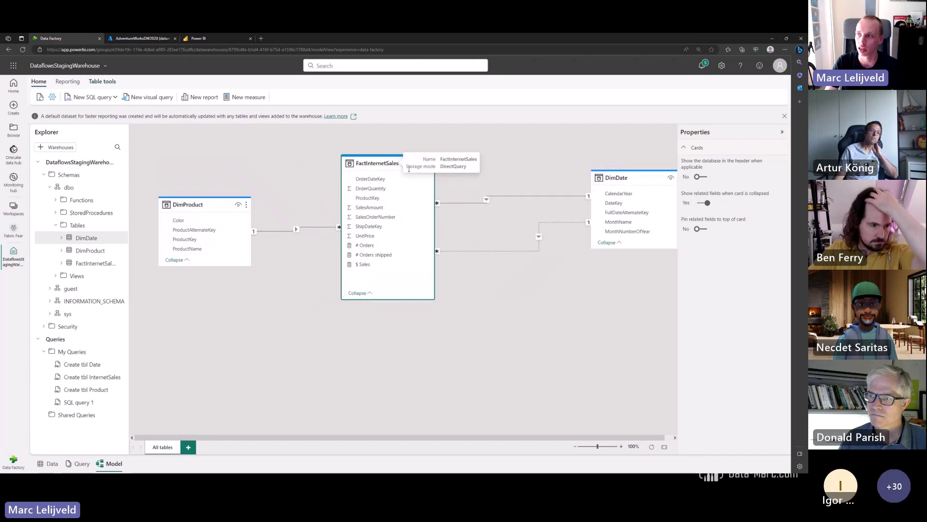
pyautogui.moveTo(601, 175); pyautogui.dragTo(559, 196)
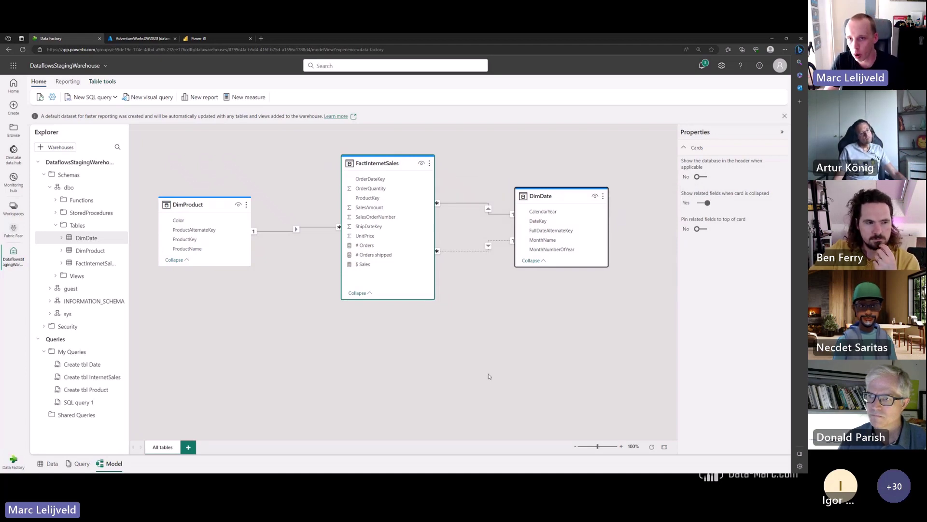
# - Replace the # Orders measure's redacted expression with DISTINCTCOUNT(FactInternetSales[SalesOrderNumber])
pyautogui.click(373, 245)
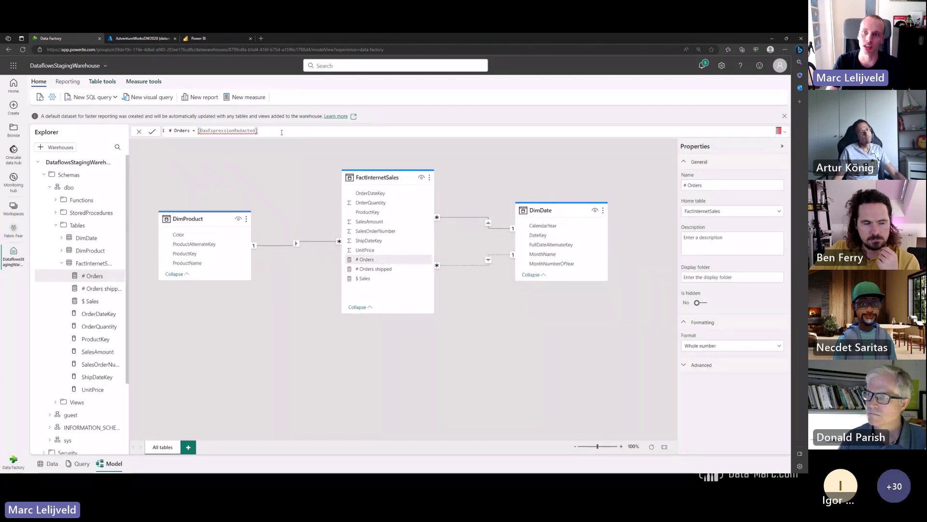
pyautogui.moveTo(281, 132); pyautogui.dragTo(197, 131)
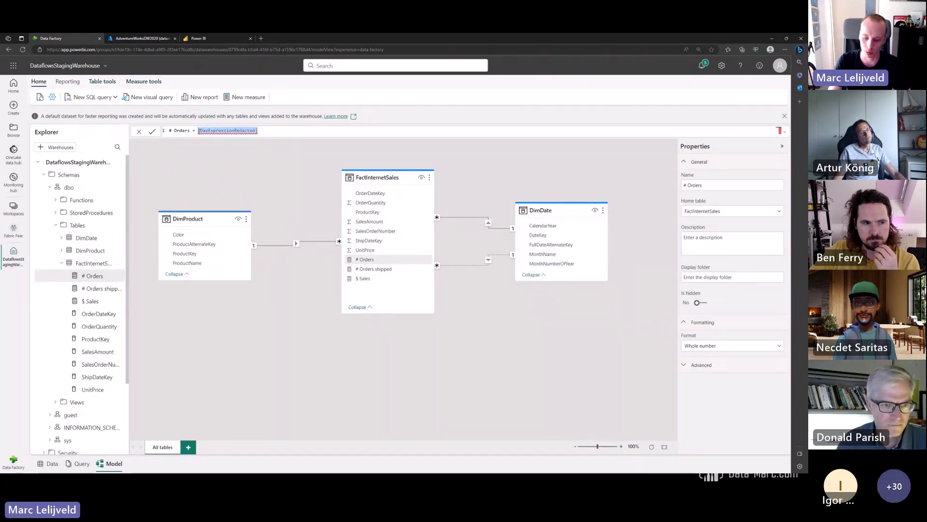
pyautogui.press('BackSpace')
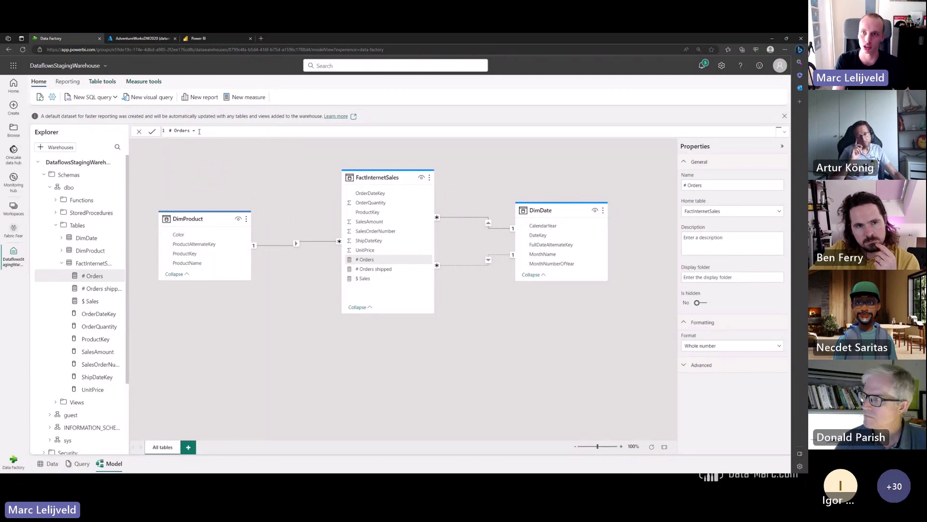
pyautogui.write('DISTINCTC')
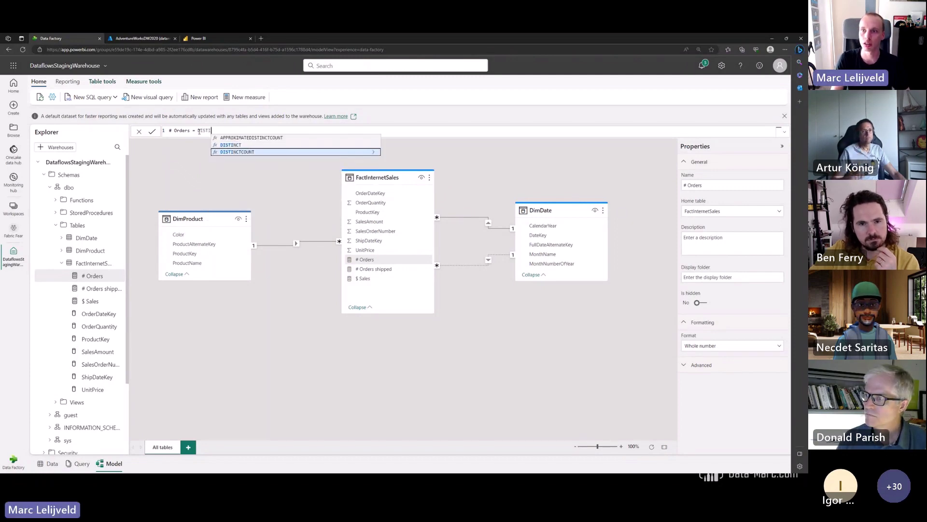
pyautogui.press('Tab')
pyautogui.write('Sa')
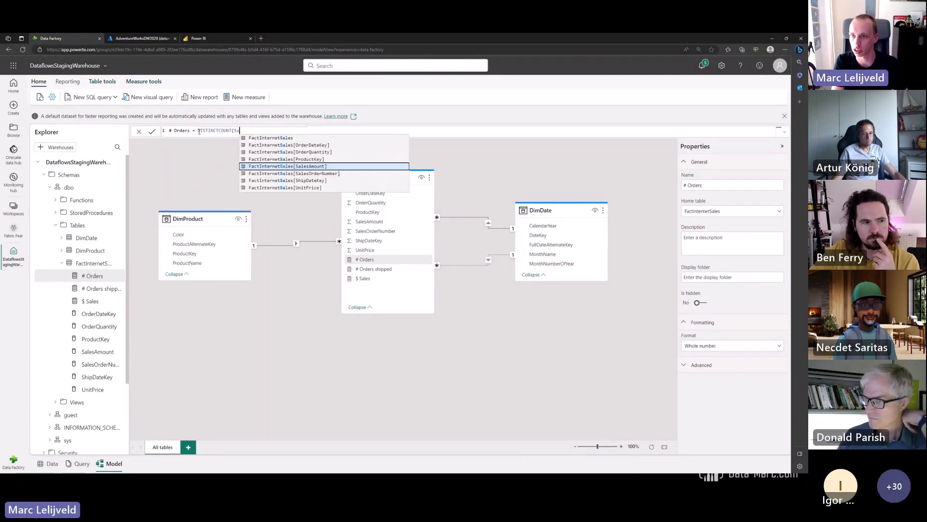
pyautogui.press('Up')
pyautogui.press('Up')
pyautogui.press('Down')
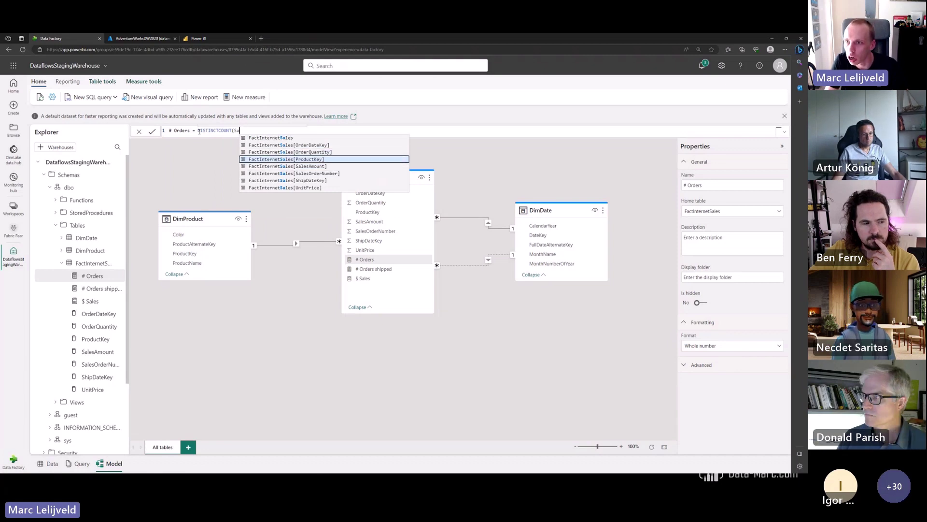
pyautogui.press('Up')
pyautogui.press('Down')
pyautogui.press('Down')
pyautogui.press('Down')
pyautogui.press('Down')
pyautogui.press('Down')
pyautogui.press('Down')
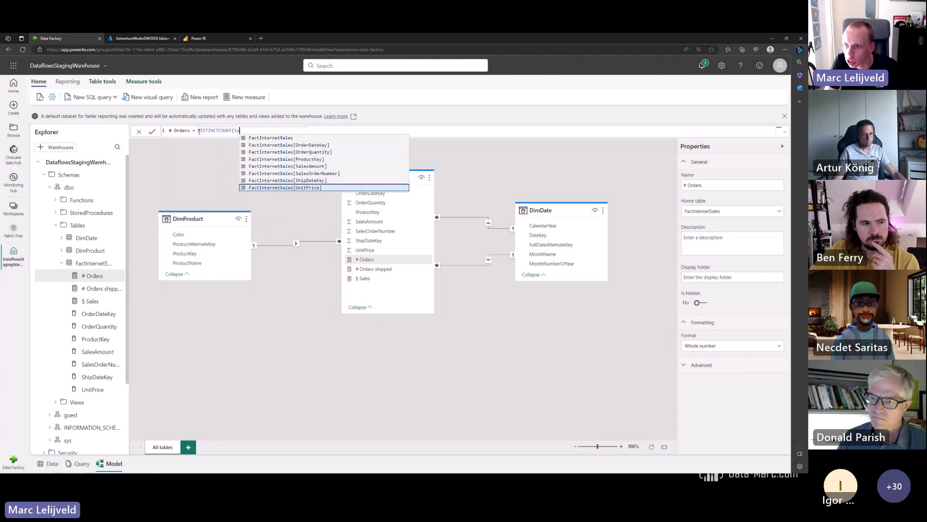
pyautogui.press('Up')
pyautogui.press('Down')
pyautogui.press('Down')
pyautogui.press('Down')
pyautogui.press('Down')
pyautogui.press('Down')
pyautogui.press('Down')
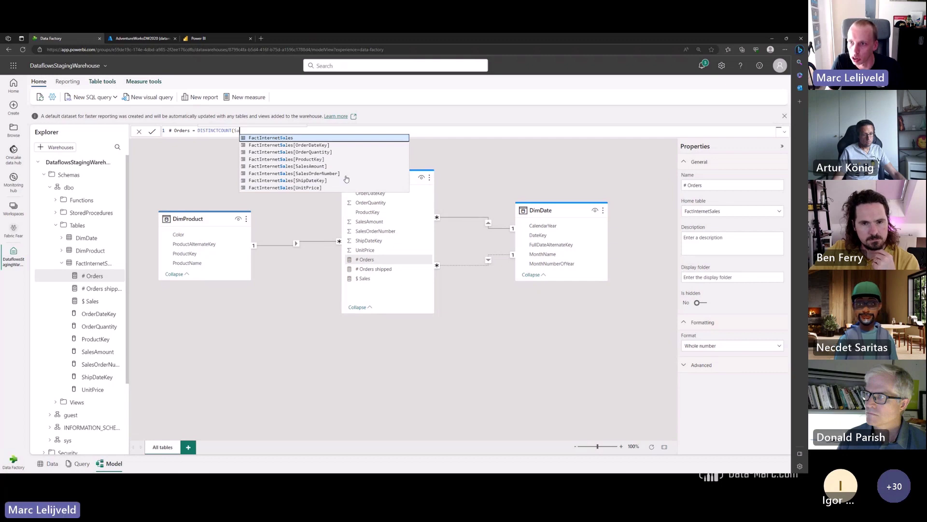
pyautogui.press('Tab')
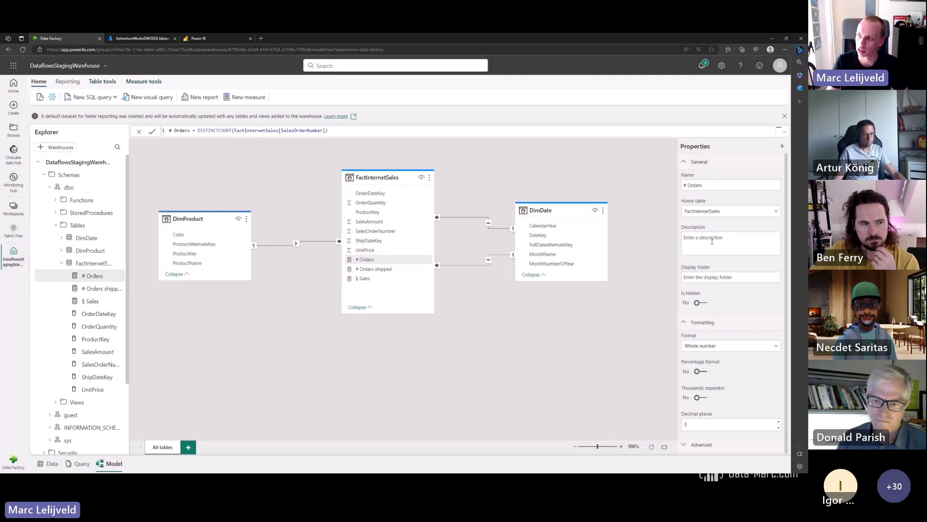
# - Review the DAX formulas of the # Orders shipped, # Orders and $ Sales measures
pyautogui.click(382, 268)
pyautogui.click(371, 279)
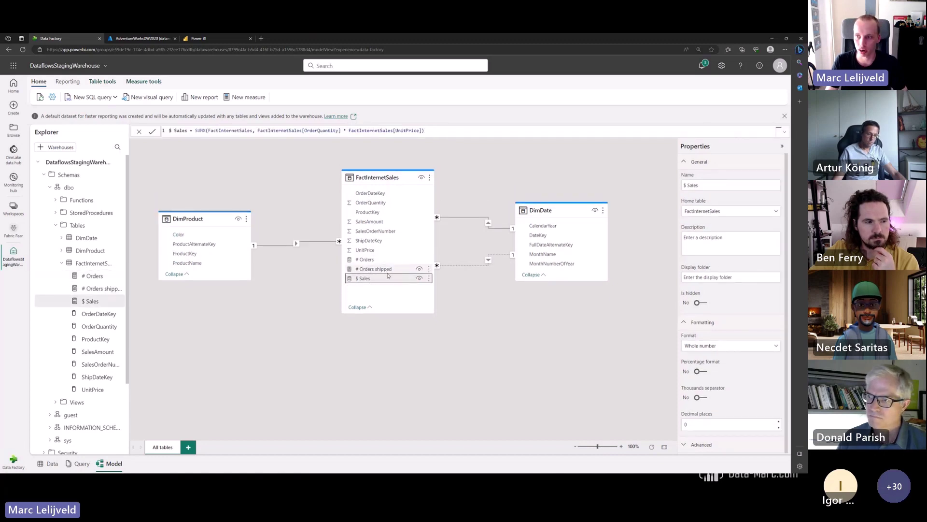
pyautogui.click(379, 270)
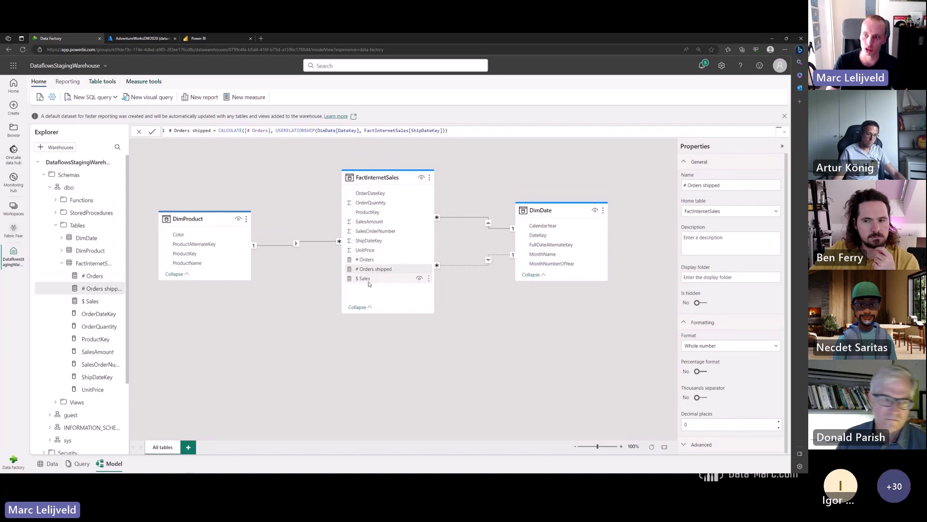
pyautogui.click(372, 260)
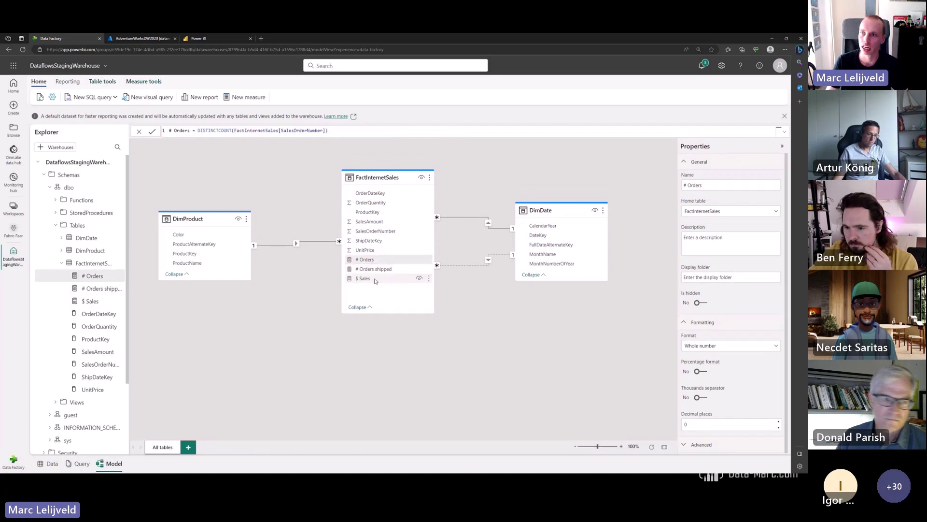
pyautogui.click(374, 280)
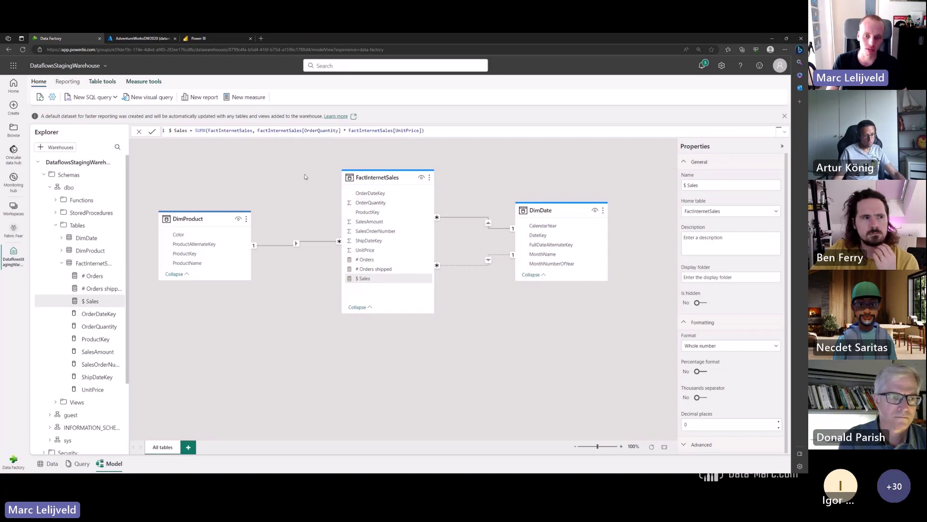
# - Return to the Fabric Fear workspace, open DataflowsStagingWarehouse's default dataset and start a report from scratch on it
pyautogui.scroll(-3, 95, 323)
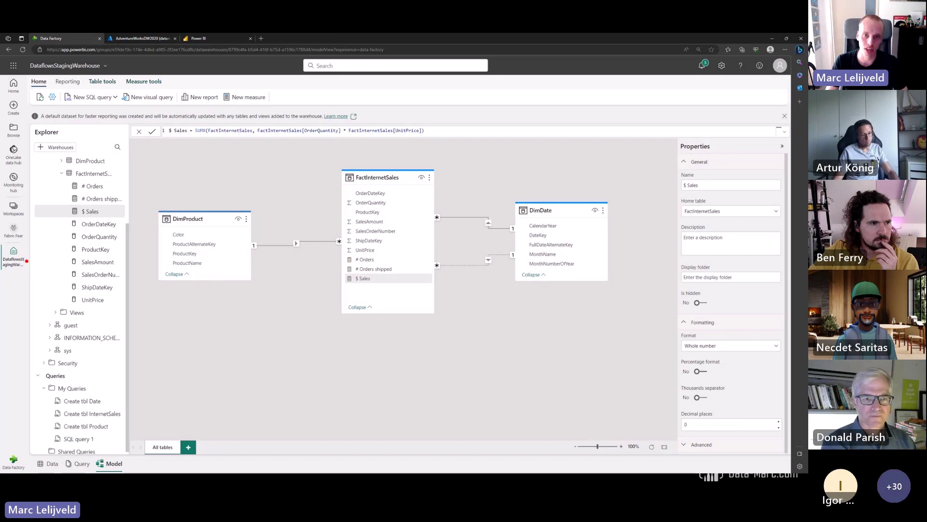
pyautogui.moveTo(143, 261); pyautogui.dragTo(26, 261)
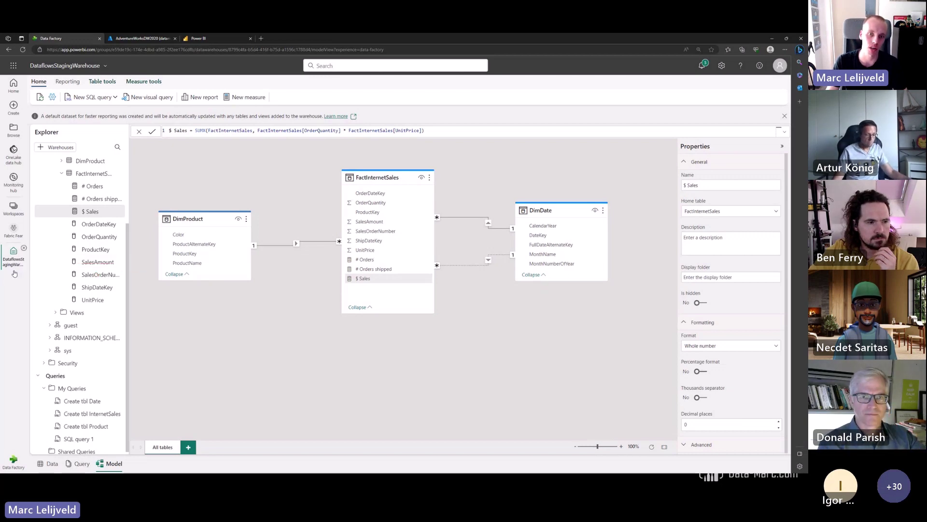
pyautogui.click(14, 231)
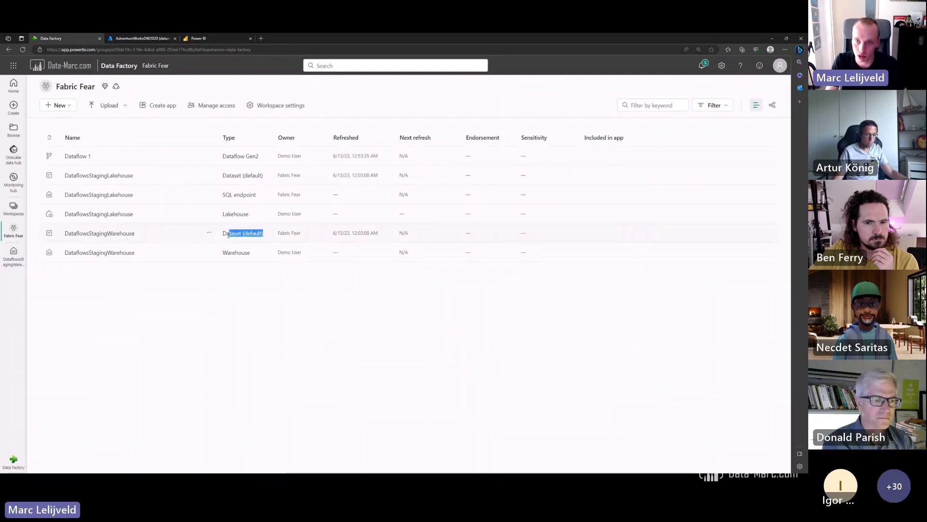
pyautogui.moveTo(228, 235); pyautogui.dragTo(226, 234)
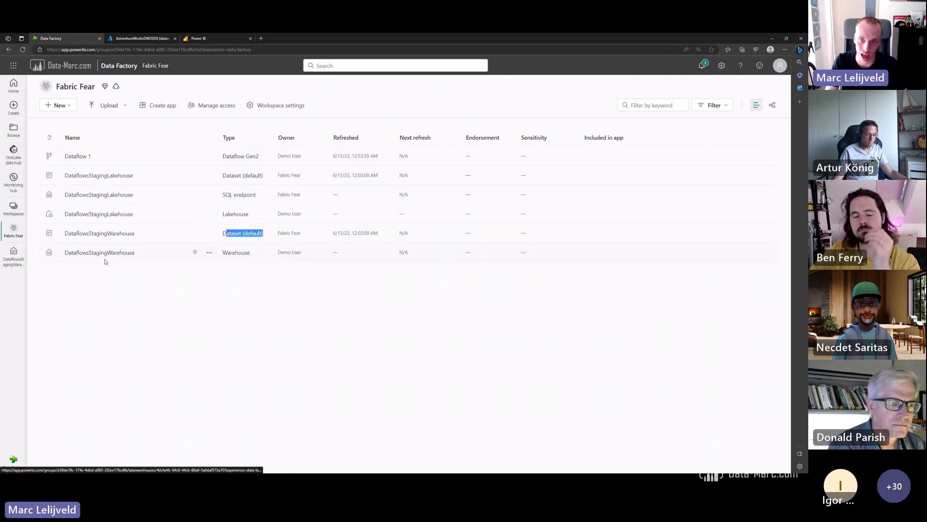
pyautogui.click(104, 233)
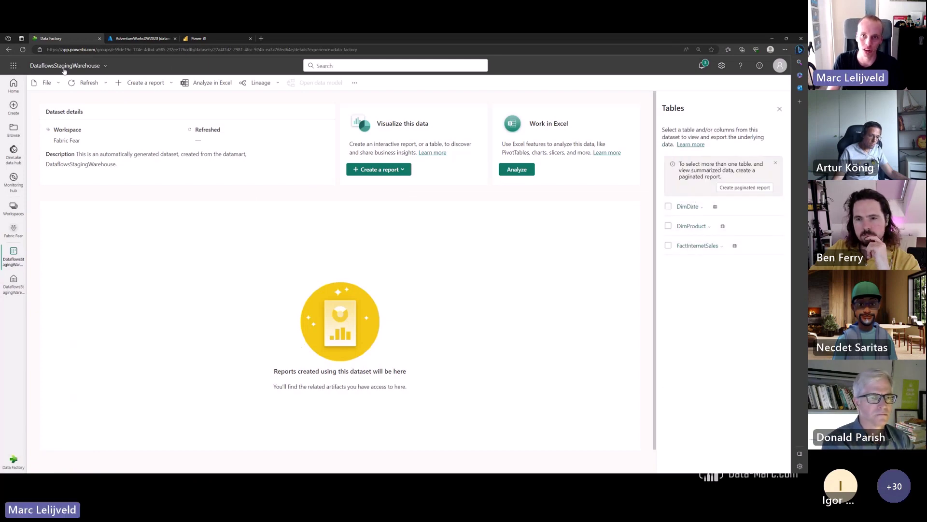
pyautogui.click(135, 83)
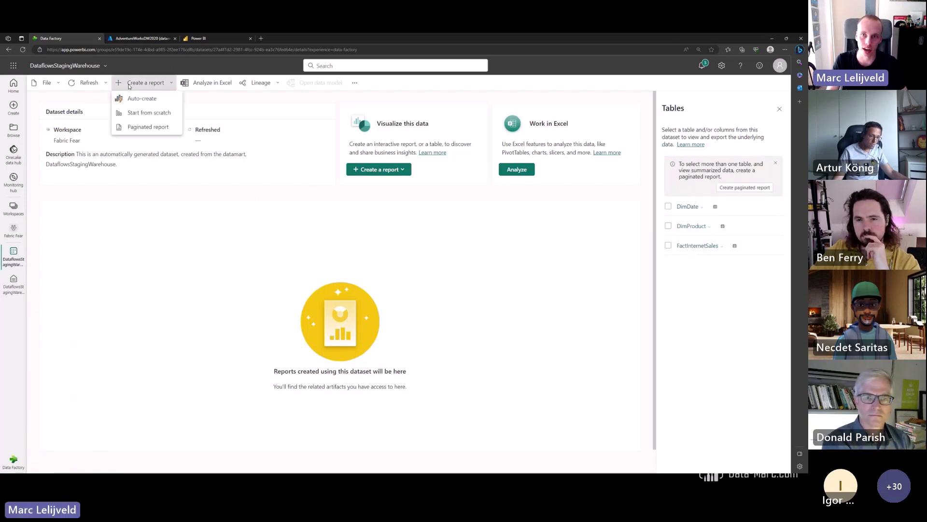
pyautogui.click(156, 114)
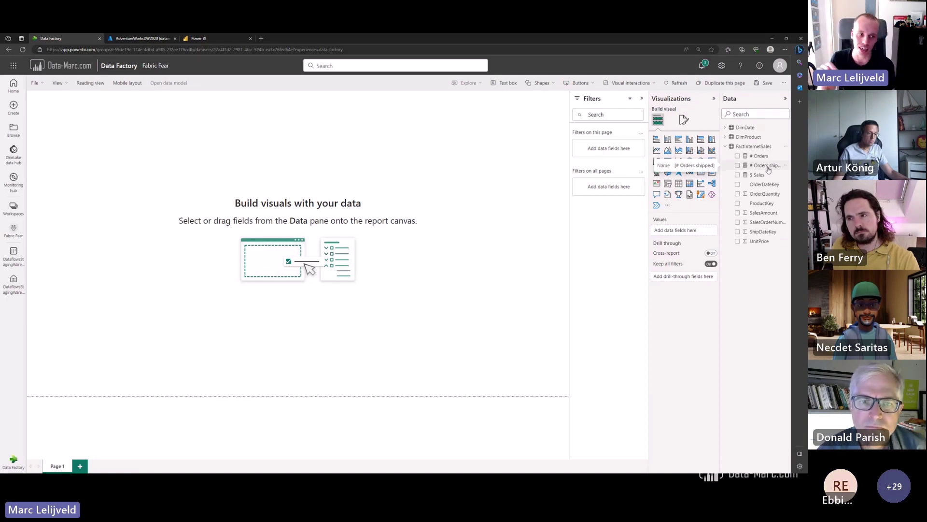
# - Add the # Orders measure to the report canvas as a compact card visual
pyautogui.moveTo(769, 170); pyautogui.dragTo(141, 190)
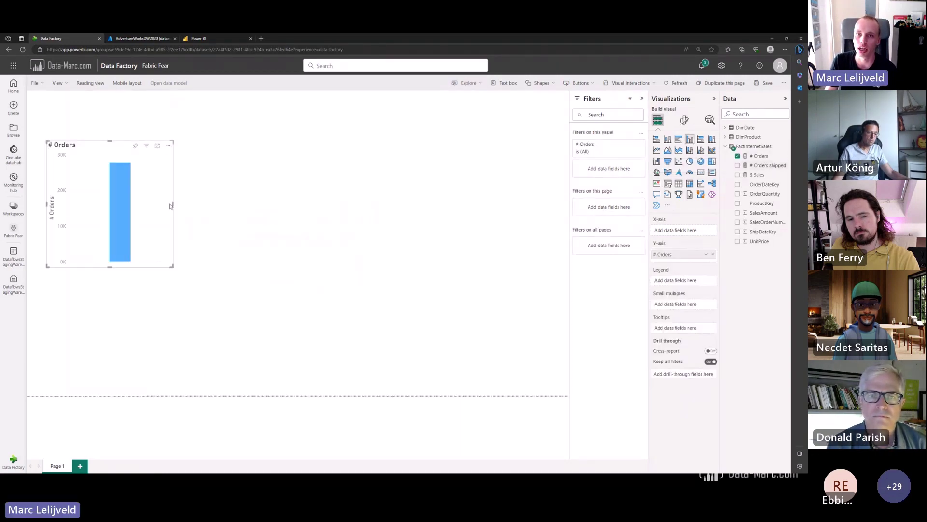
pyautogui.click(701, 173)
pyautogui.moveTo(171, 265); pyautogui.dragTo(183, 225)
pyautogui.click(369, 233)
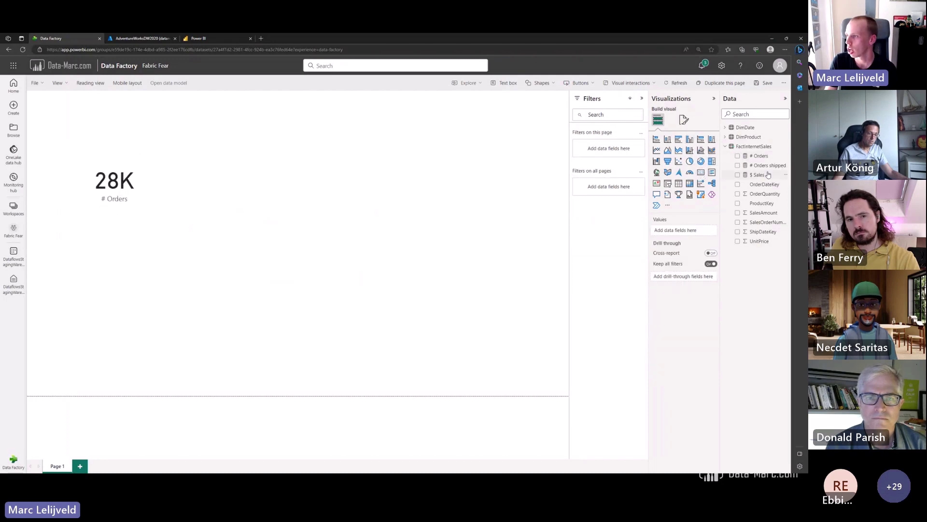
# - Add a second card showing # Orders shipped and place it near the # Orders card
pyautogui.moveTo(769, 175); pyautogui.dragTo(772, 179)
pyautogui.moveTo(757, 168); pyautogui.dragTo(365, 217)
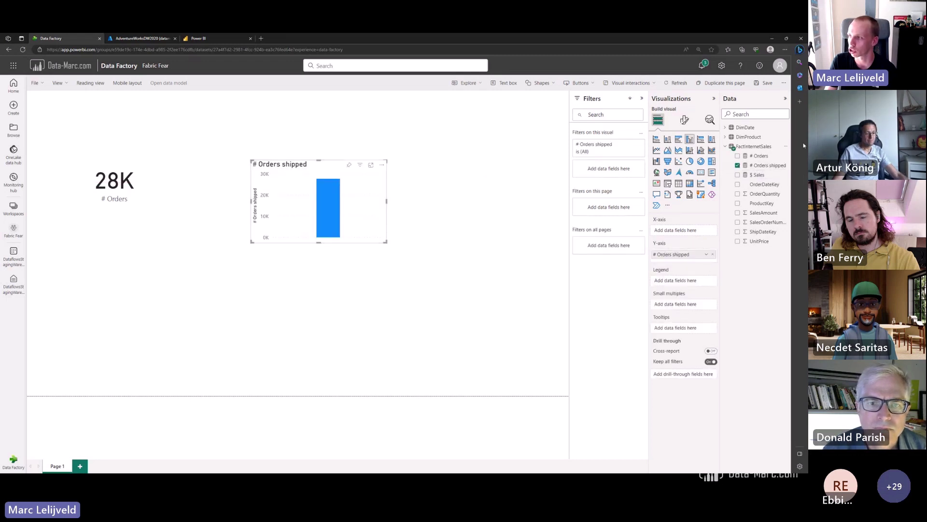
pyautogui.click(701, 174)
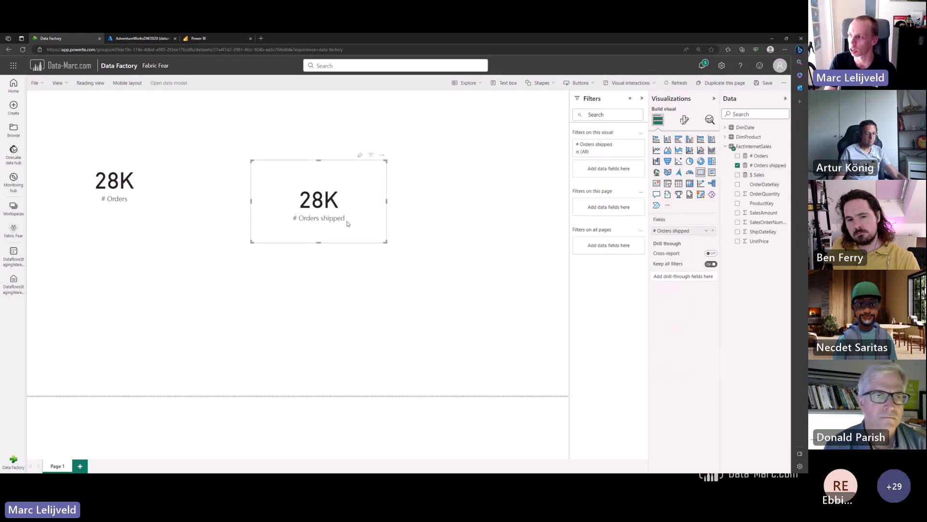
pyautogui.click(456, 221)
pyautogui.moveTo(338, 227); pyautogui.dragTo(256, 166)
pyautogui.click(466, 227)
# - Create a column chart of # Orders and # Orders shipped with FullDateAlternateKey on the X-axis
pyautogui.click(738, 155)
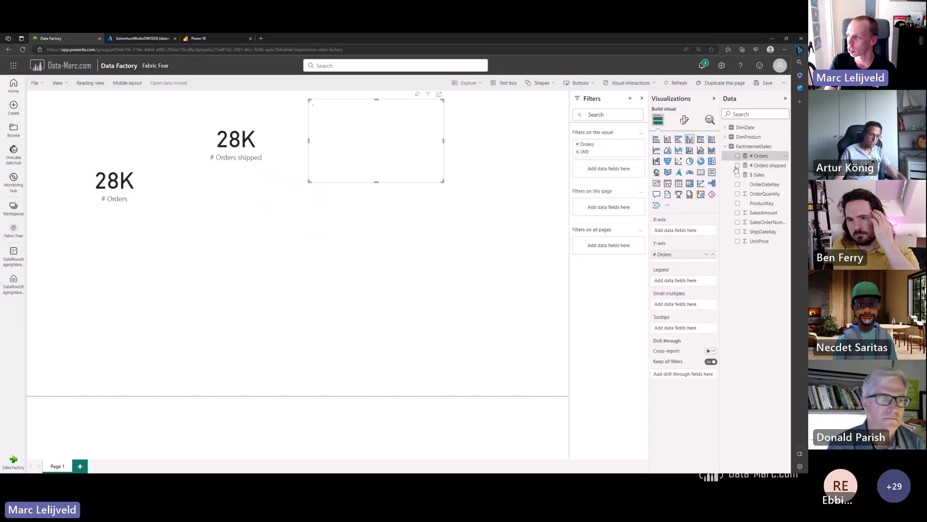
pyautogui.click(737, 165)
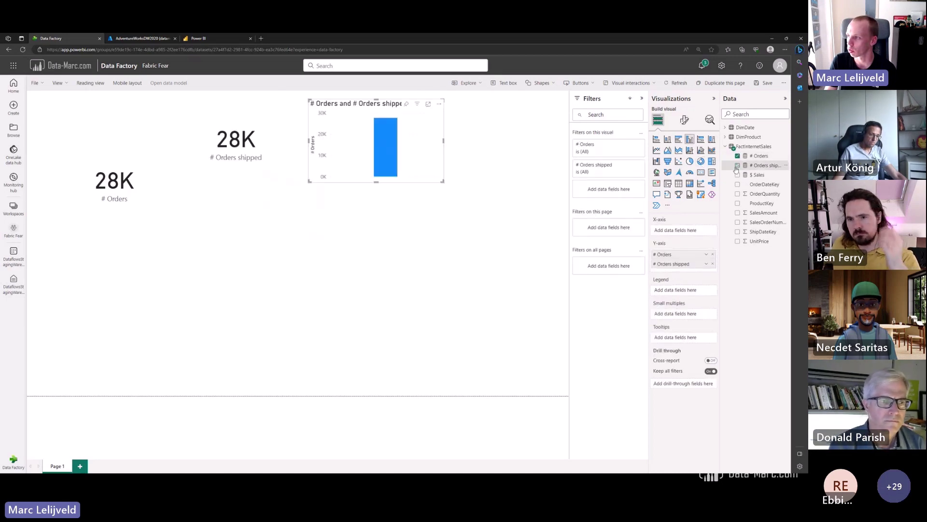
pyautogui.click(726, 127)
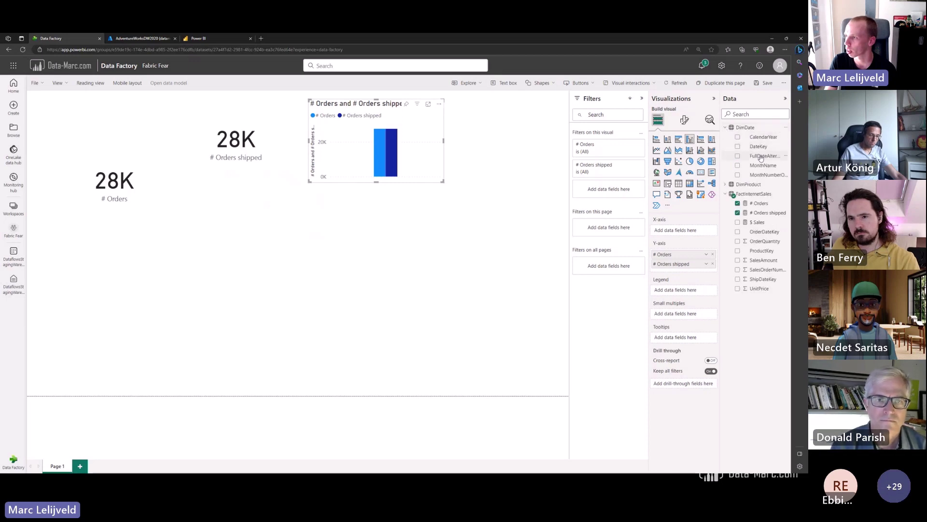
pyautogui.moveTo(762, 156); pyautogui.dragTo(684, 234)
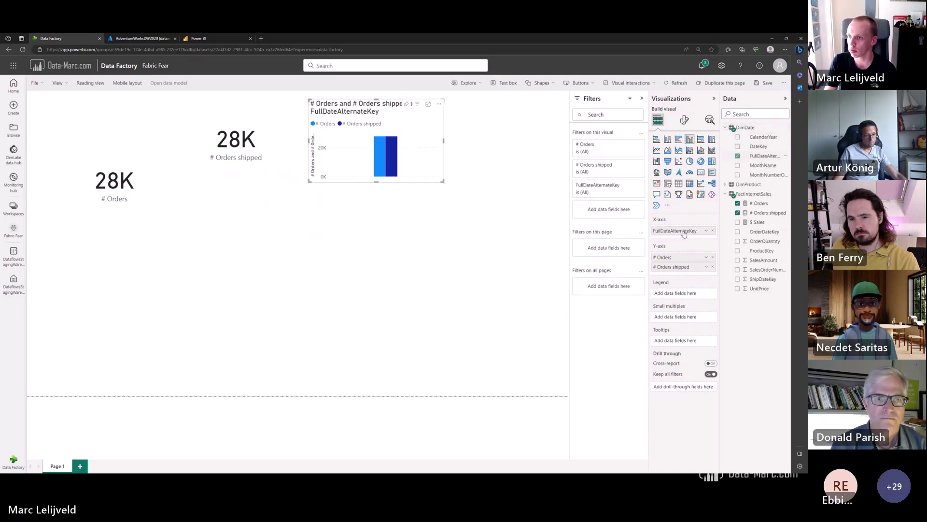
# - Convert the orders chart to a line chart, and enlarge it to span most of the page below the cards
pyautogui.moveTo(415, 153); pyautogui.dragTo(309, 256)
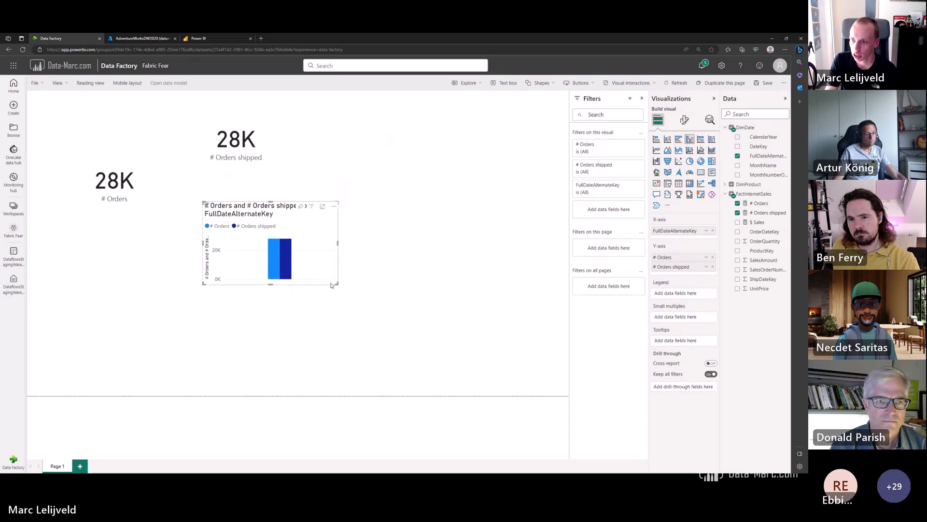
pyautogui.moveTo(337, 284); pyautogui.dragTo(473, 338)
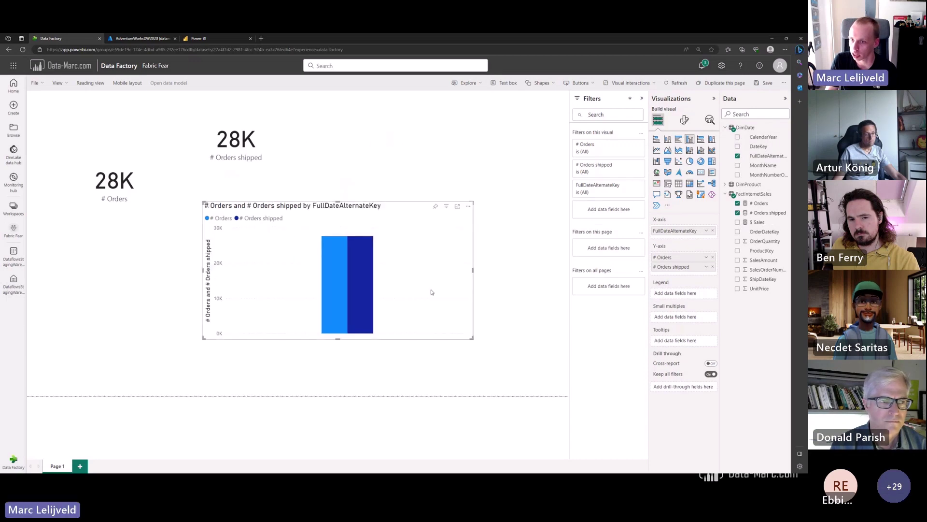
pyautogui.click(657, 150)
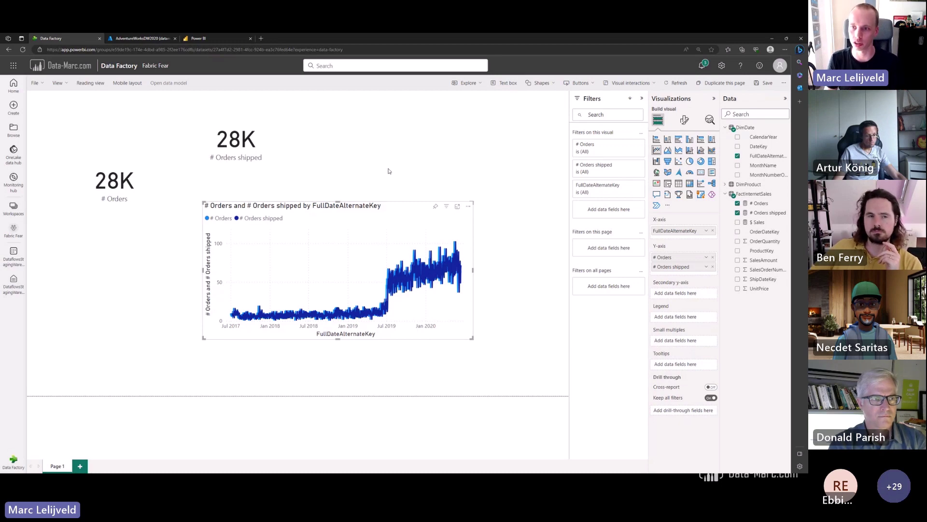
pyautogui.moveTo(287, 326); pyautogui.dragTo(131, 341)
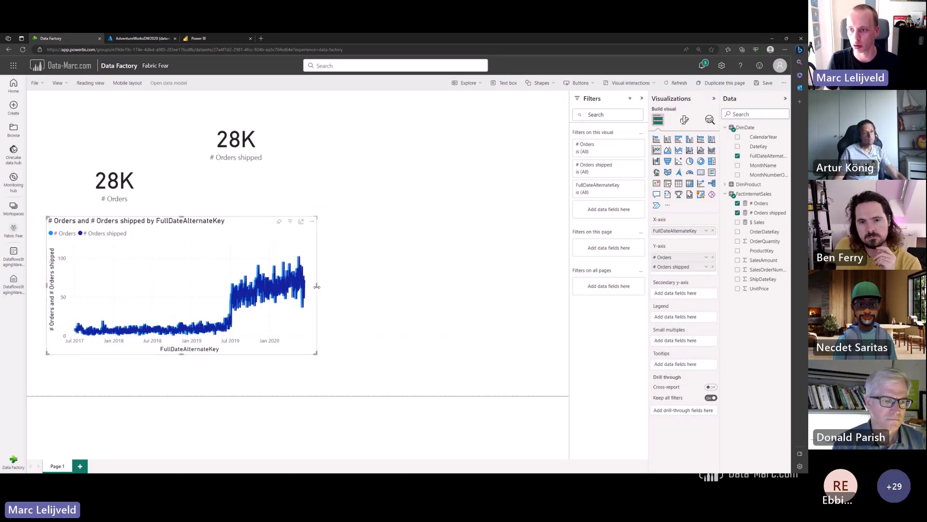
pyautogui.moveTo(316, 287); pyautogui.dragTo(504, 288)
pyautogui.moveTo(299, 269); pyautogui.dragTo(321, 282)
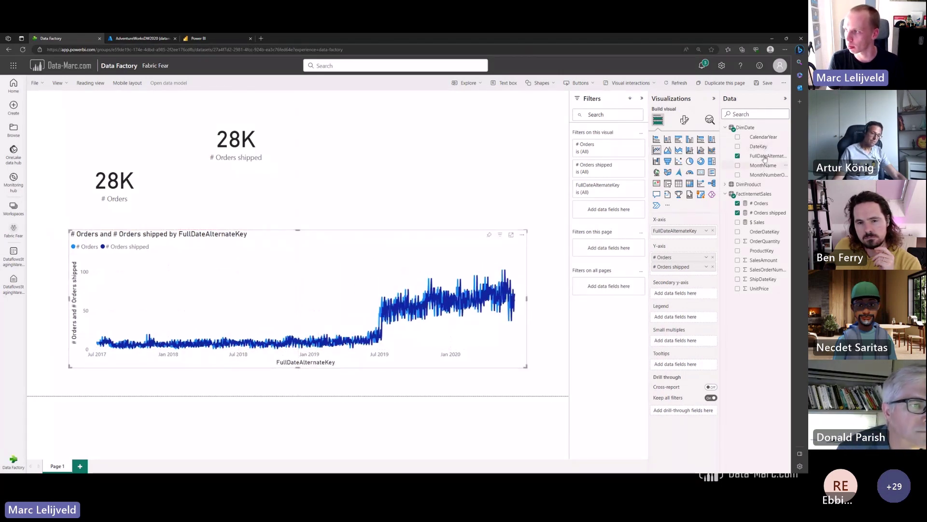
# - Replace FullDateAlternateKey on the line chart's X-axis with CalendarYear and MonthName
pyautogui.moveTo(764, 140); pyautogui.dragTo(701, 235)
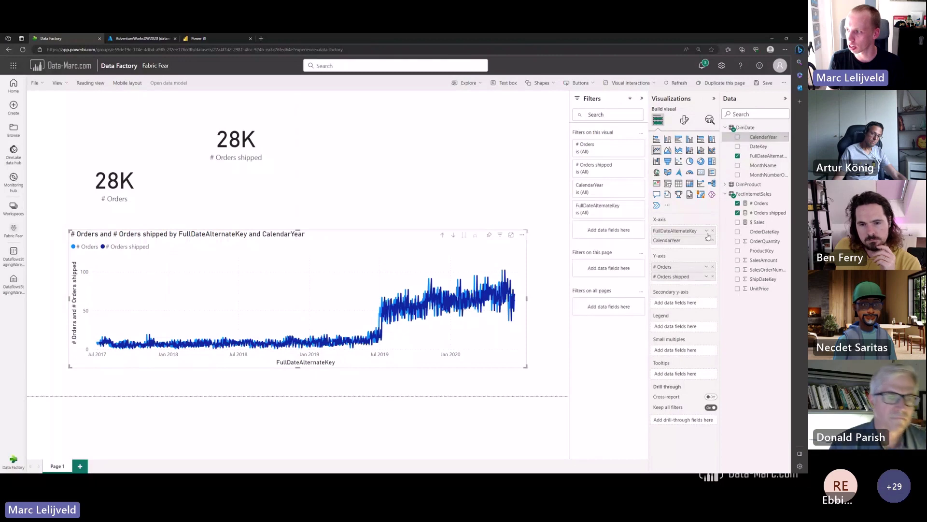
pyautogui.click(713, 230)
pyautogui.moveTo(763, 166); pyautogui.dragTo(700, 237)
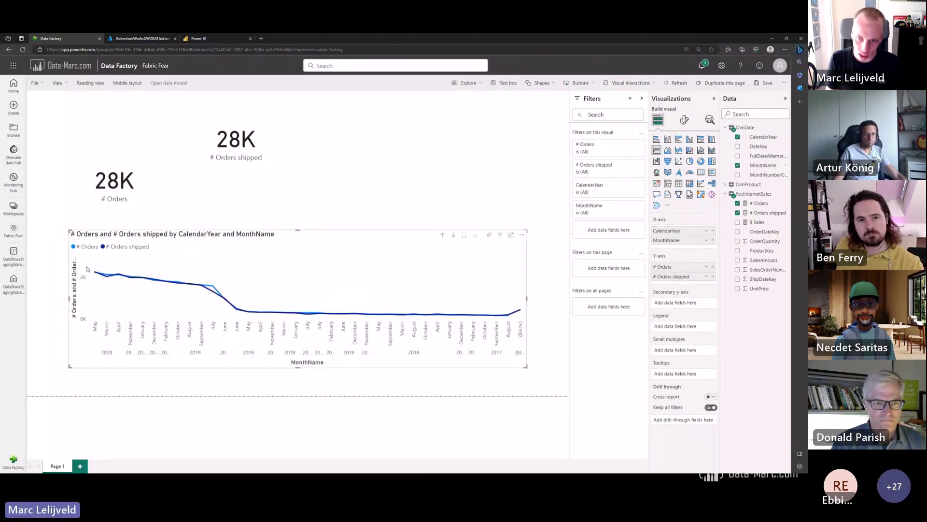
pyautogui.moveTo(249, 307)
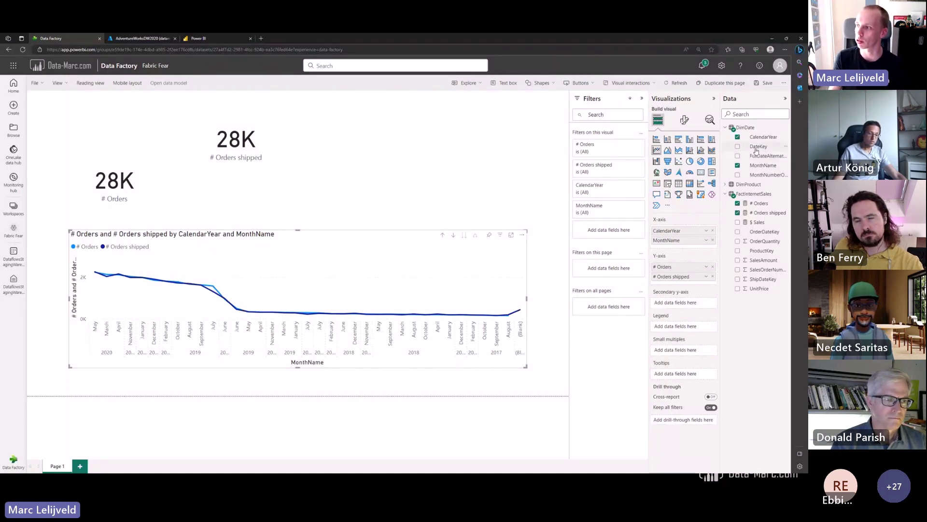
# - Try DateKey as the line chart's only X-axis field instead of CalendarYear and MonthName
pyautogui.moveTo(756, 151); pyautogui.dragTo(676, 247)
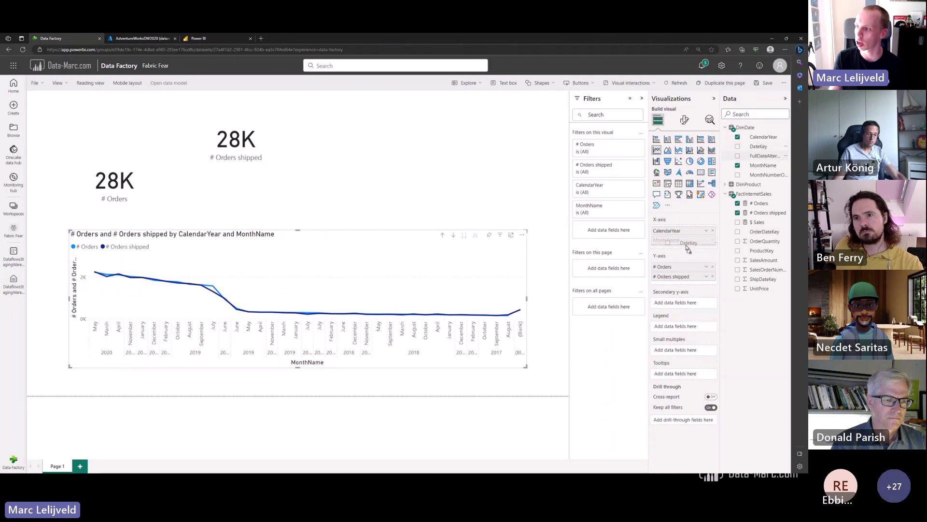
pyautogui.click(713, 230)
pyautogui.click(713, 231)
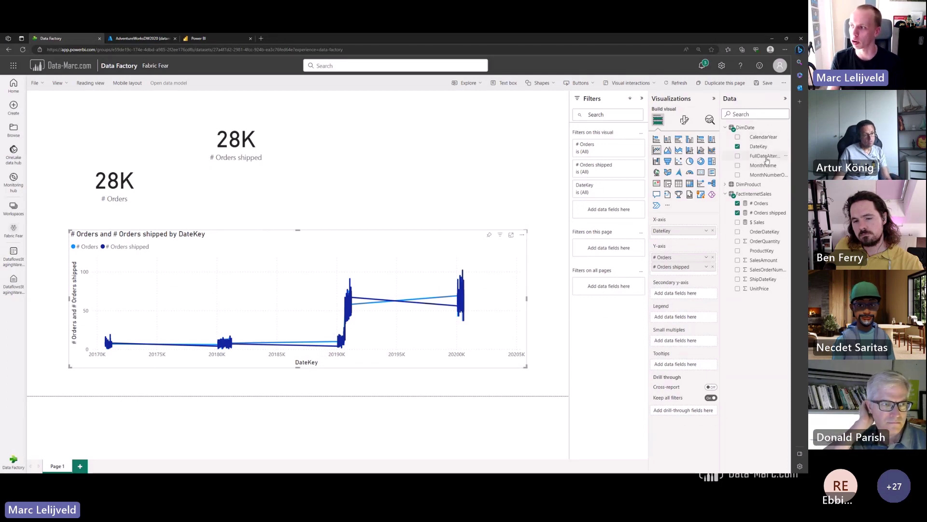
# - Put FullDateAlternateKey back on the line chart's X-axis in place of DateKey
pyautogui.moveTo(765, 156); pyautogui.dragTo(694, 241)
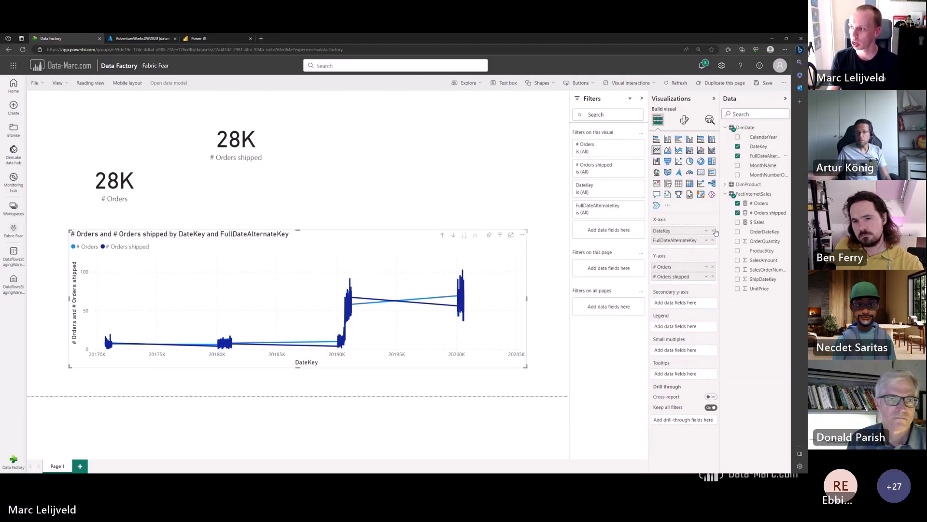
pyautogui.click(713, 230)
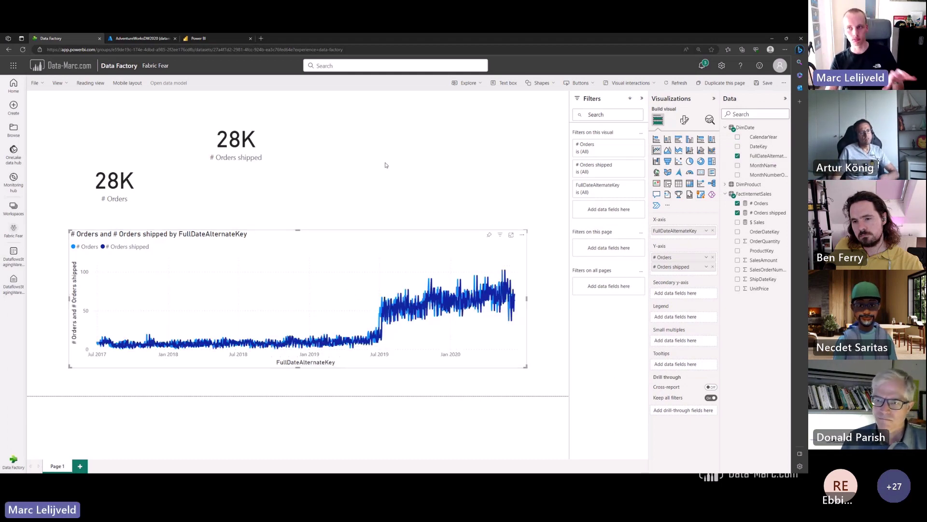
pyautogui.click(475, 165)
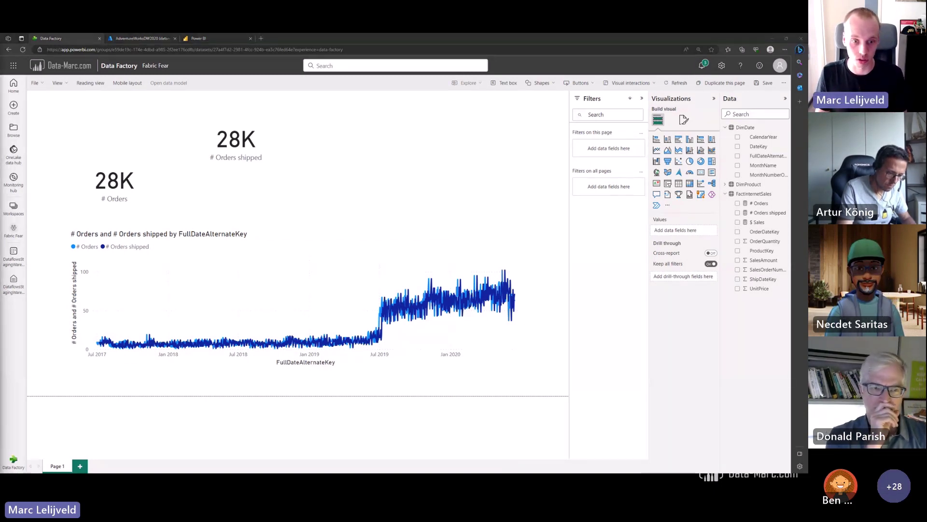
# - Switch from the browser to the presentation slides
pyautogui.hotkey('alt', 'Tab')
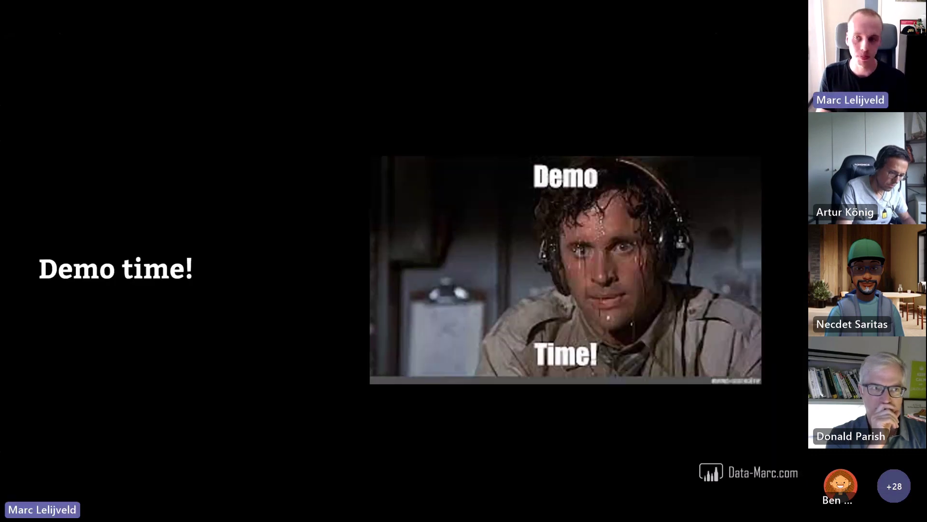